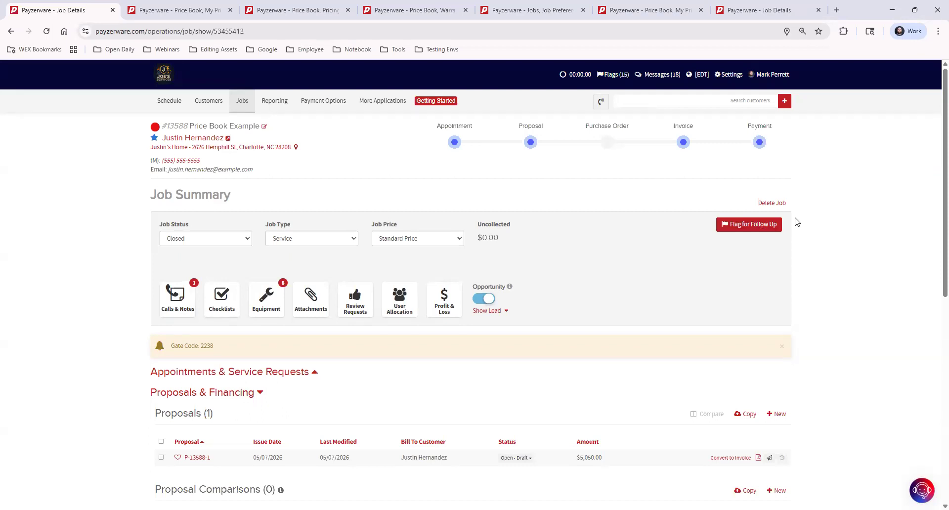
- Start a new invoice for the Price Book Example job
scroll(854, 226, "down", 2)
scroll(855, 227, "down", 6)
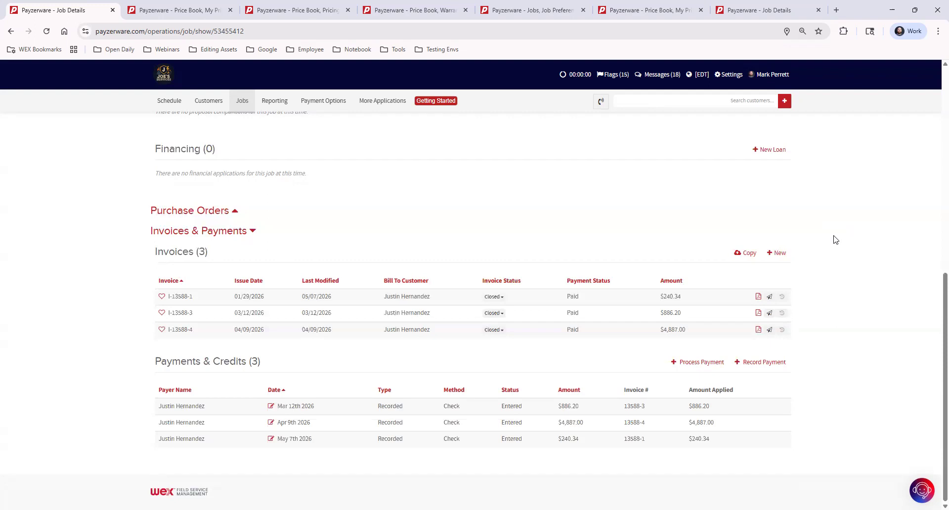
left_click(780, 254)
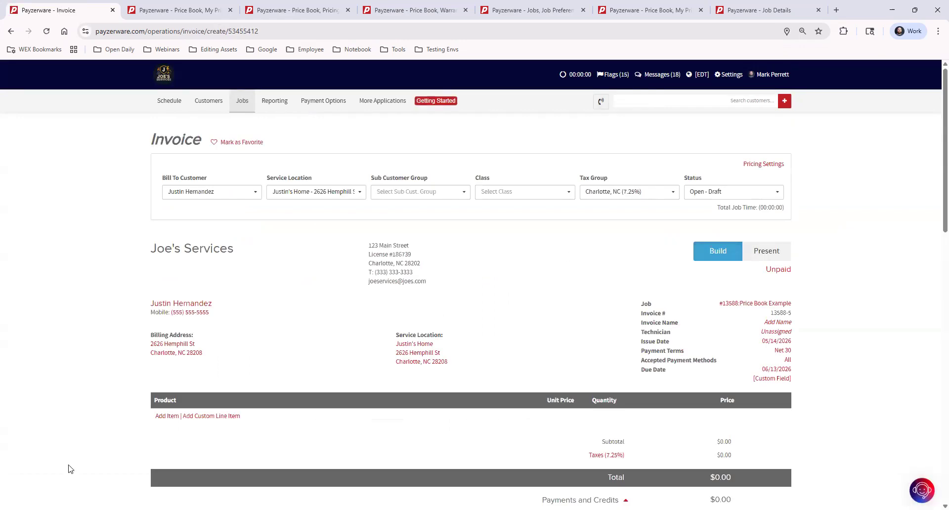
- Start adding an invoice item, search the price book for "coil", and clear the search
left_click(163, 416)
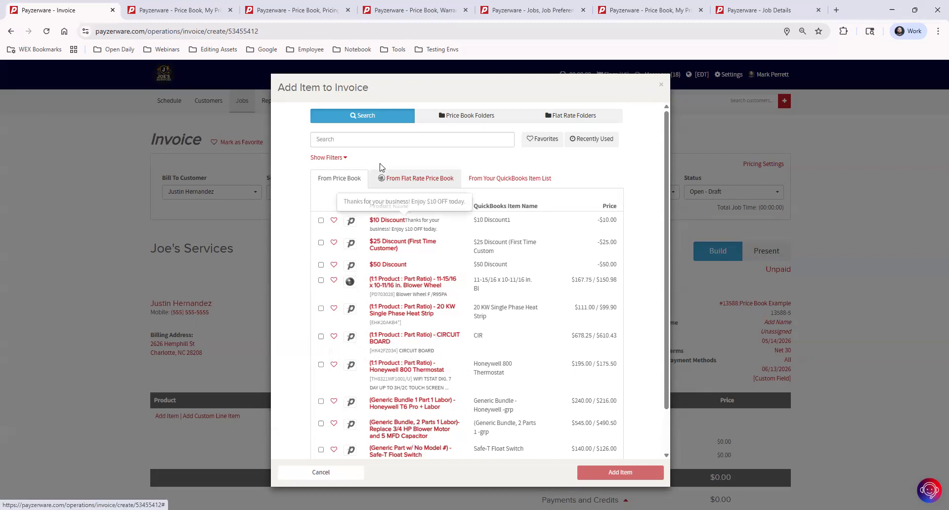
left_click(382, 142)
type("coi")
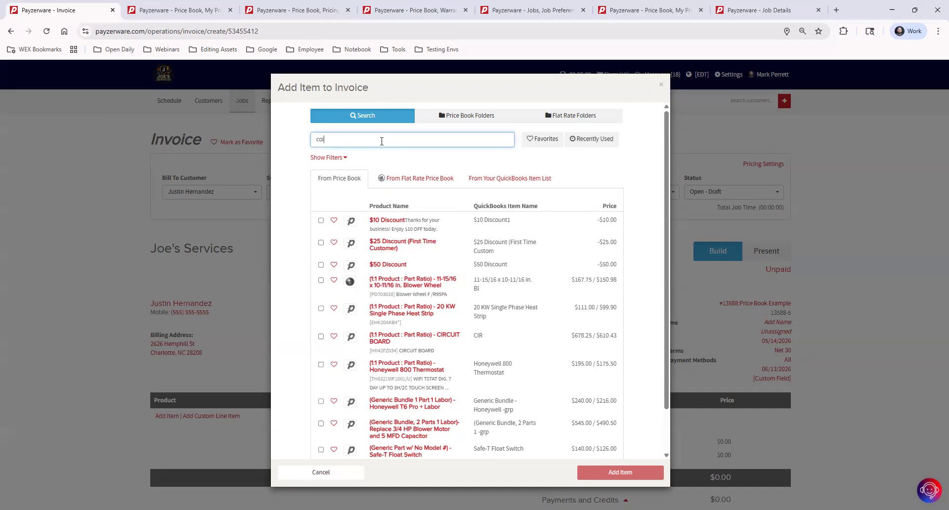
type("l")
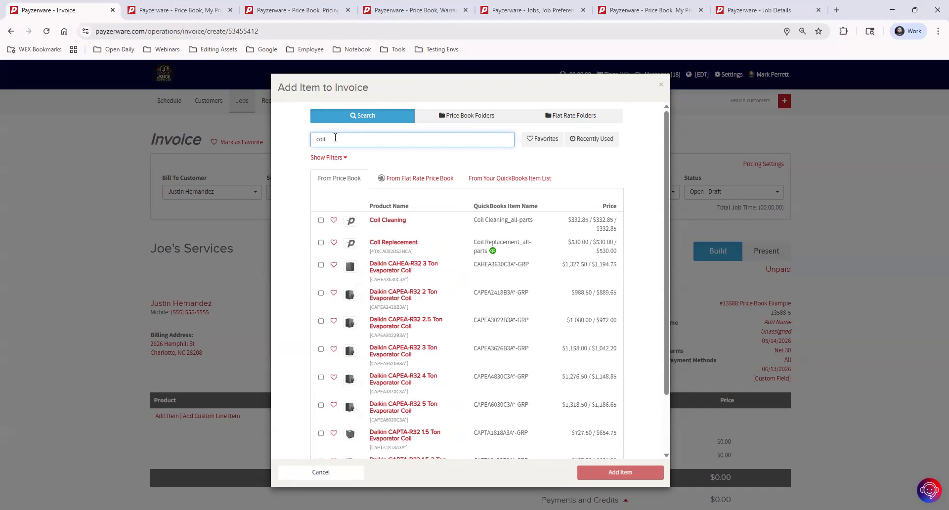
left_click_drag(331, 138, 317, 137)
key("BackSpace")
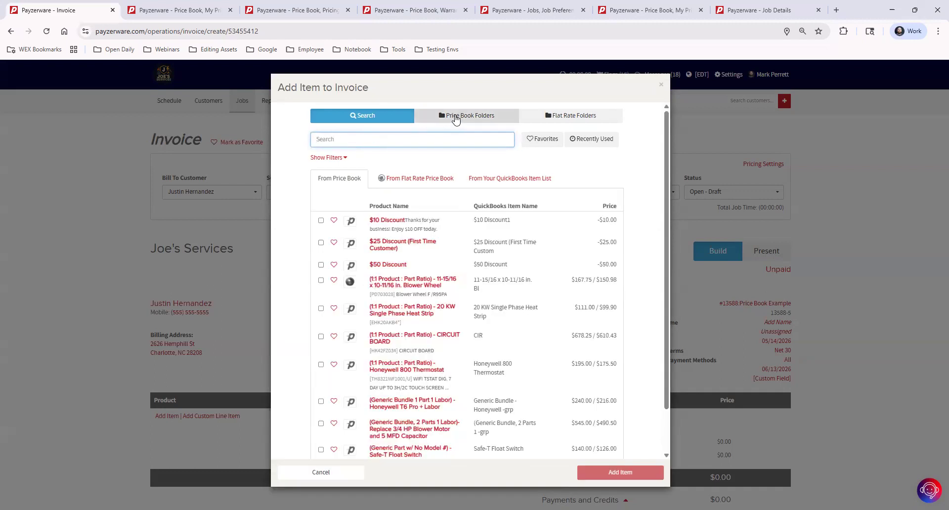
- Add the first Fan Motor_ALL-PARTS and General Part 2 to the invoice from the price book folder 01 General > 1 Parts
left_click(456, 120)
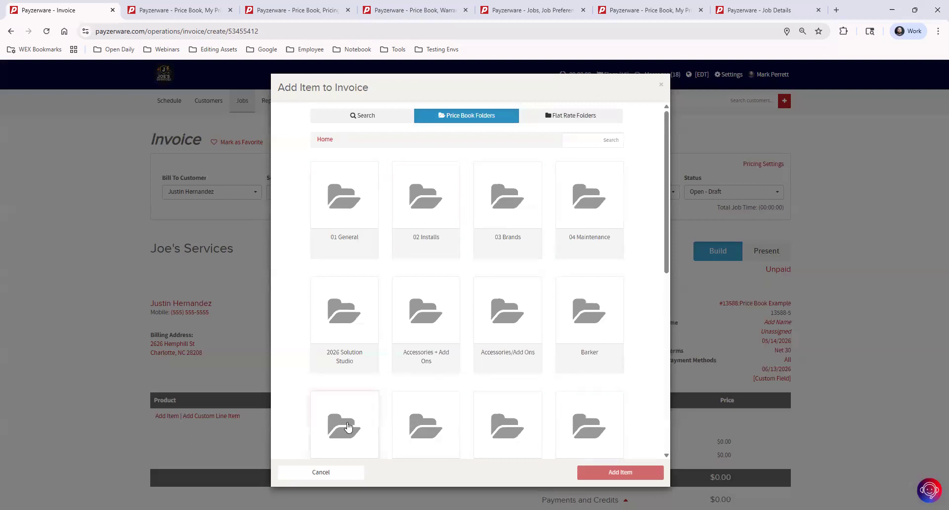
left_click(348, 208)
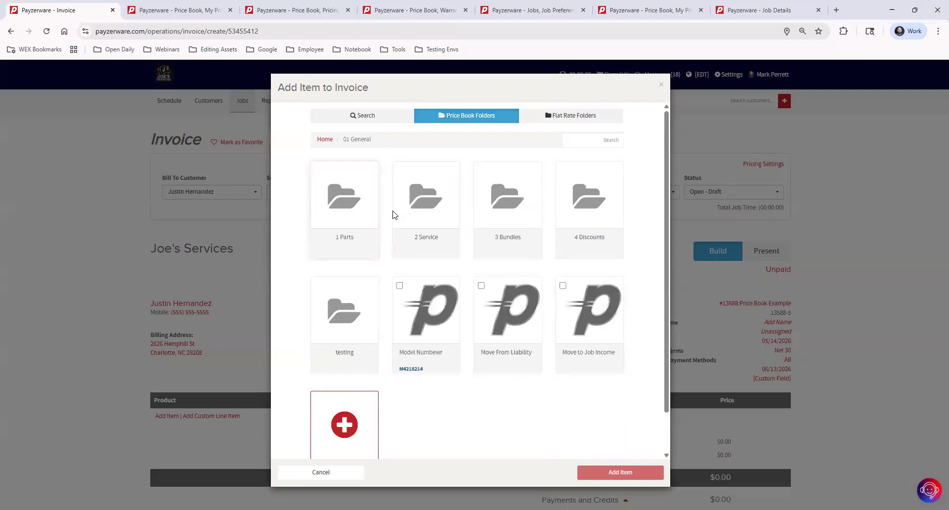
left_click(350, 211)
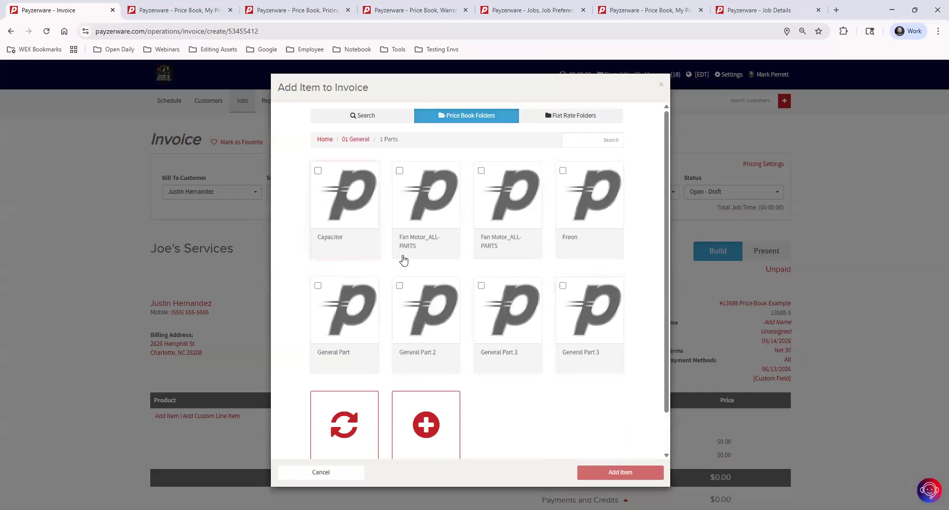
left_click(399, 171)
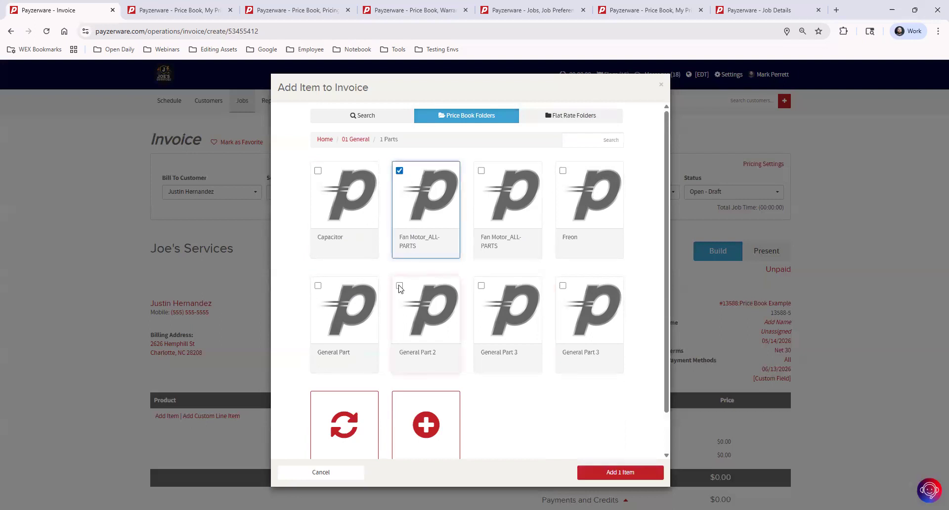
left_click(399, 285)
left_click(615, 475)
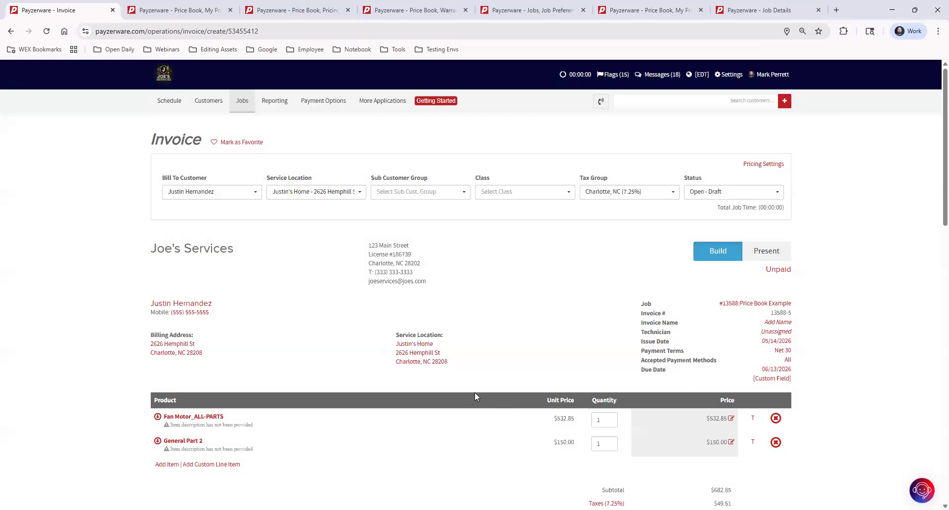
- Start adding another invoice item and review the flat rate, QuickBooks and price book item lists
scroll(454, 382, "down", 1)
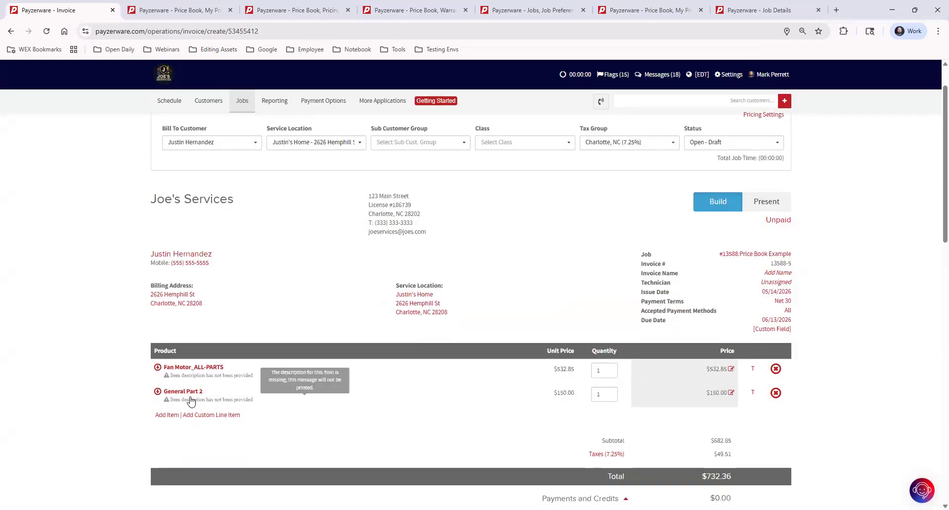
left_click(167, 415)
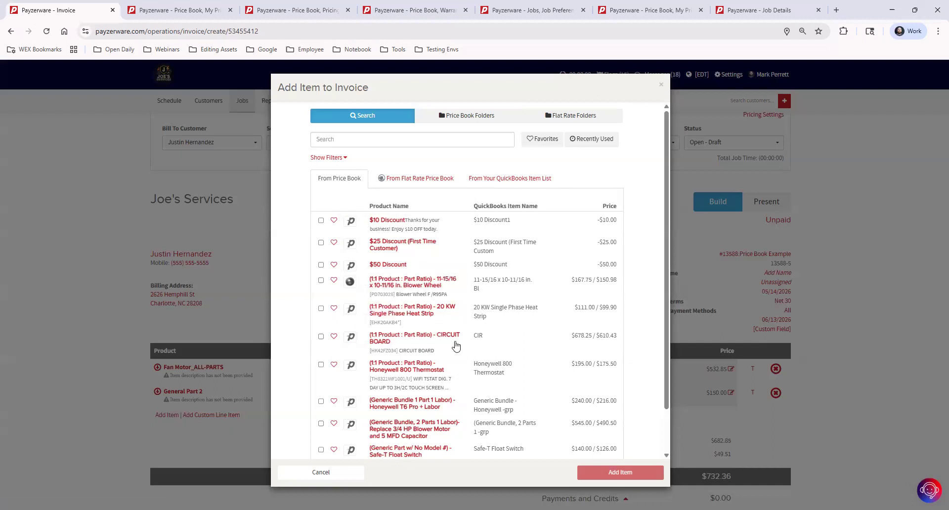
left_click(418, 179)
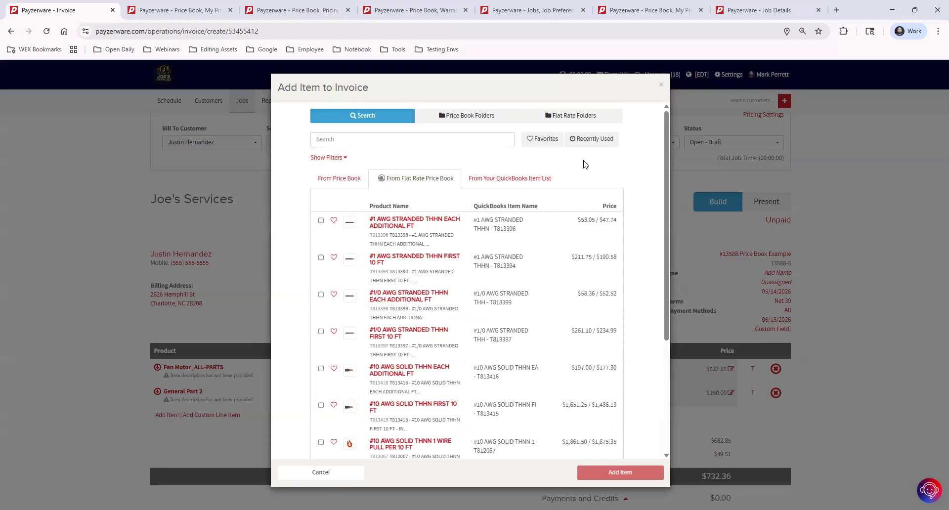
left_click(519, 180)
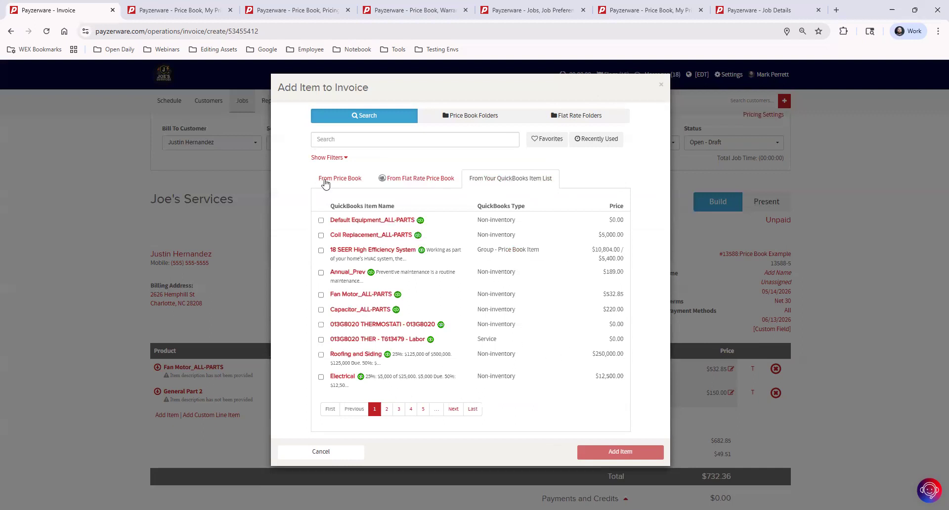
left_click(324, 183)
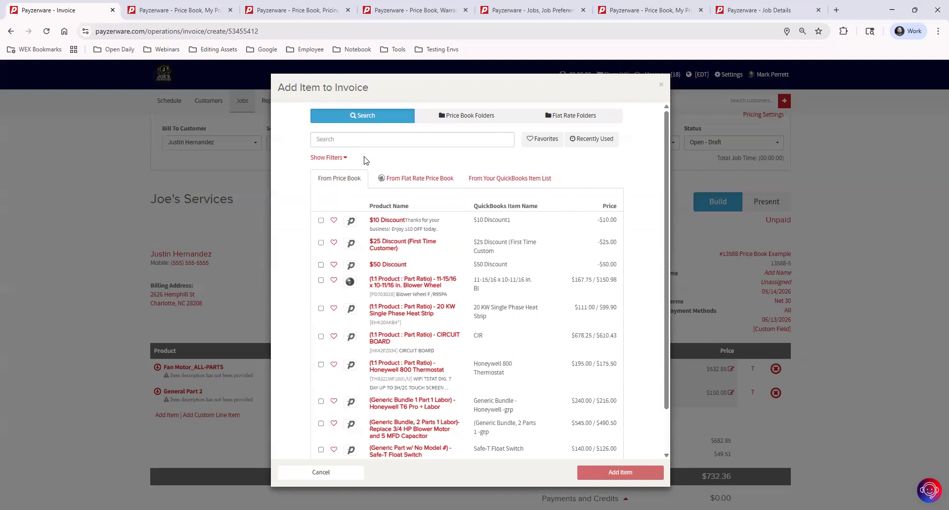
- Switch to the My Price Book Categories page and add a top-level category named "Main Folder"
left_click(179, 9)
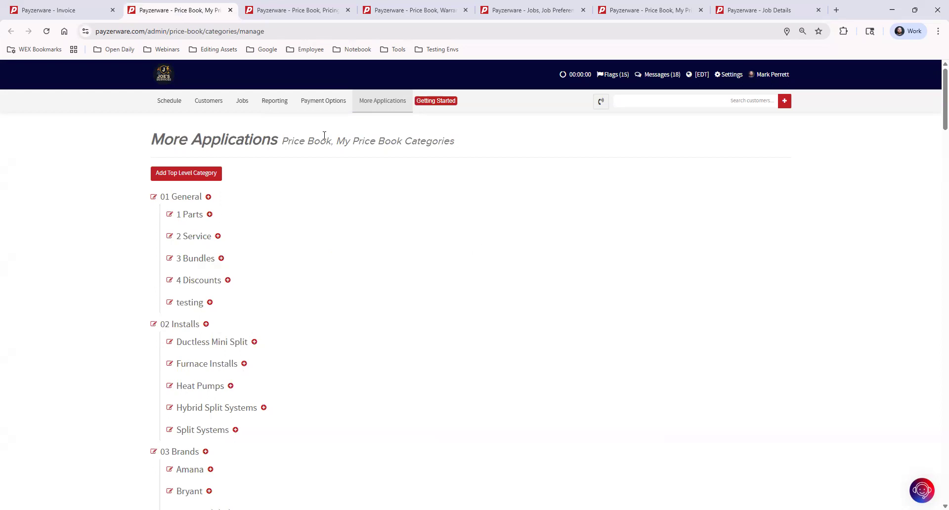
left_click(369, 103)
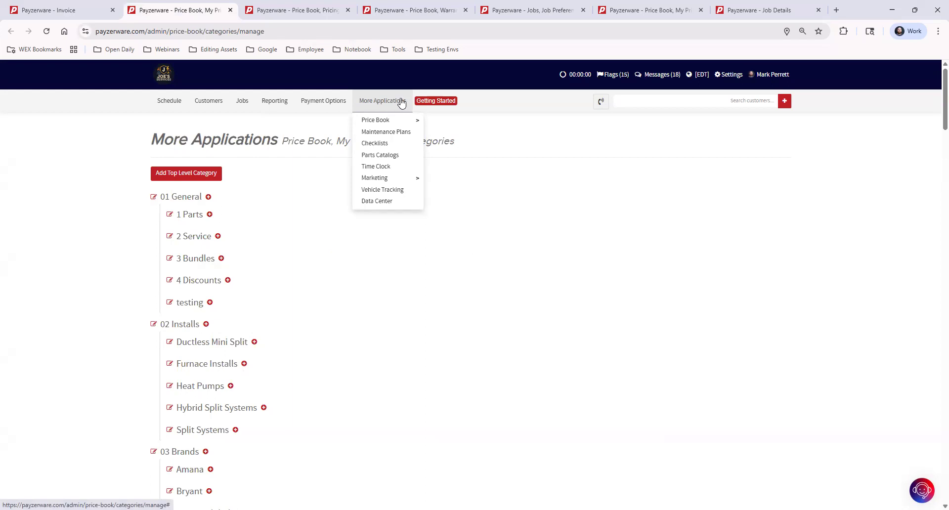
mouse_move(398, 123)
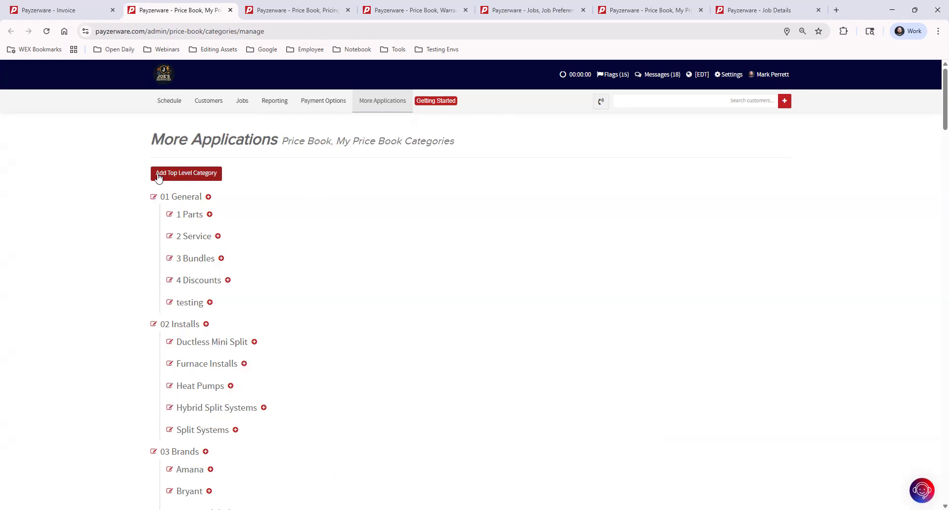
left_click(188, 177)
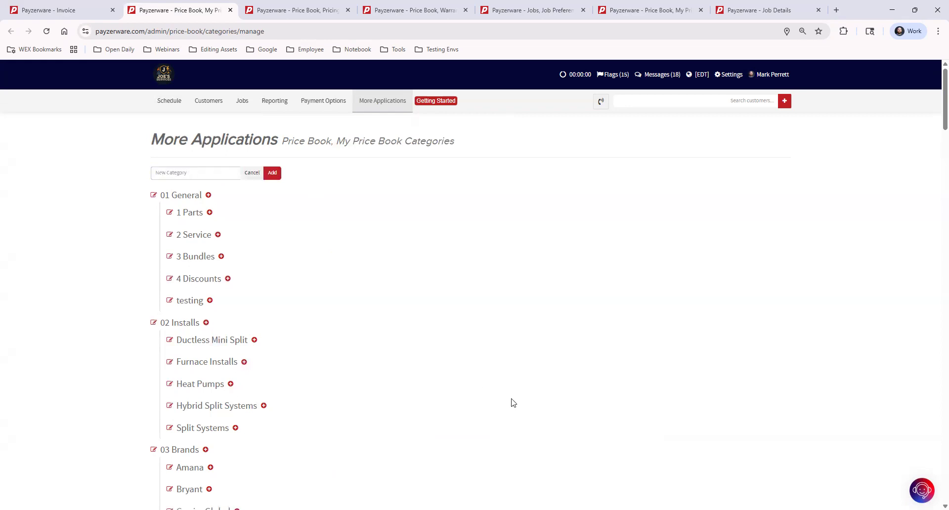
left_click(164, 174)
type("Main")
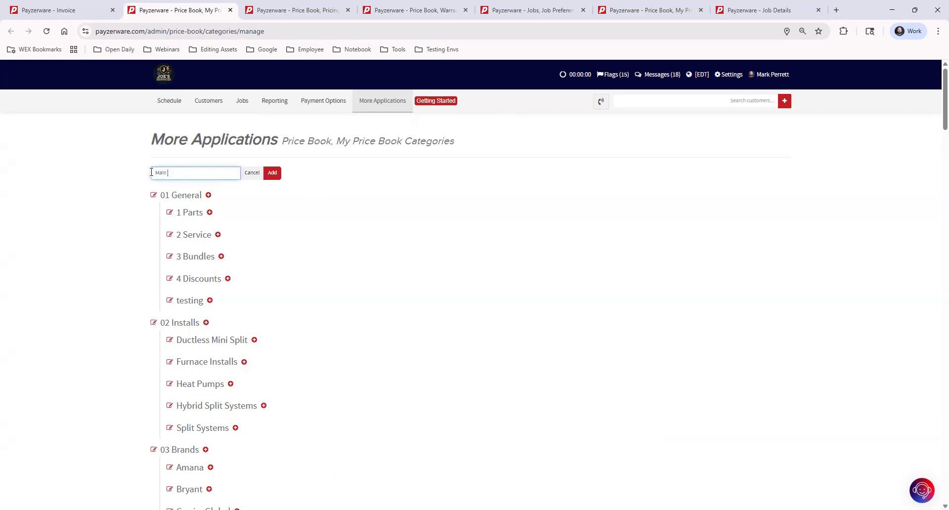
type(" Folder")
left_click(272, 176)
- Add a subcategory named "Sub Folder" under the Main Folder category
scroll(361, 330, "down", 4)
scroll(360, 331, "down", 15)
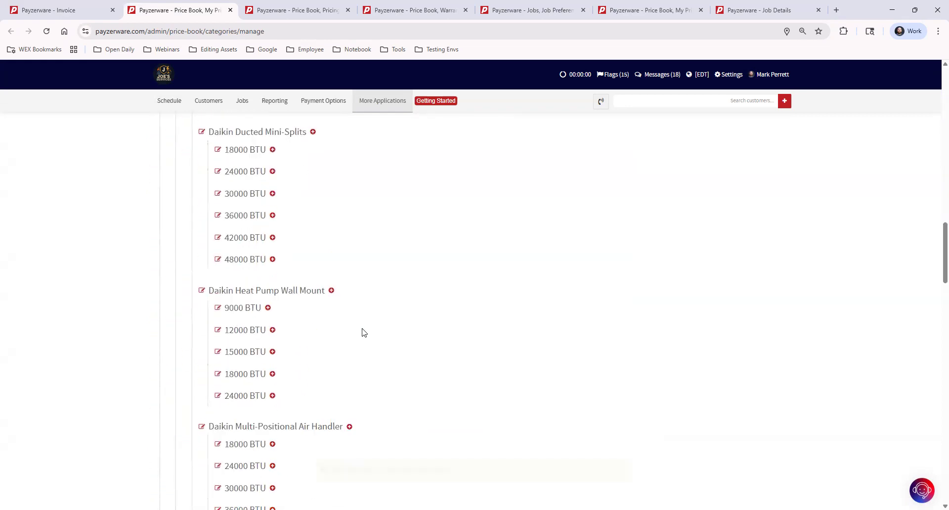
scroll(363, 332, "down", 20)
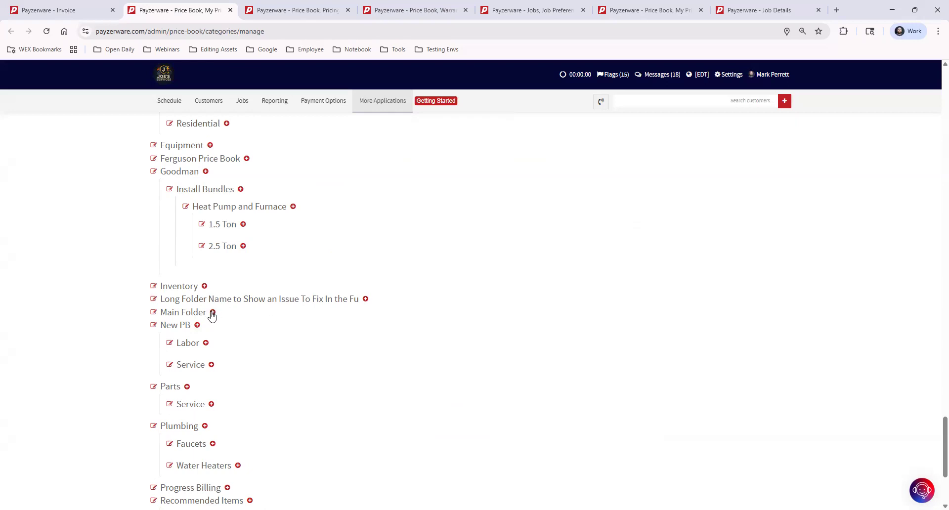
left_click(212, 313)
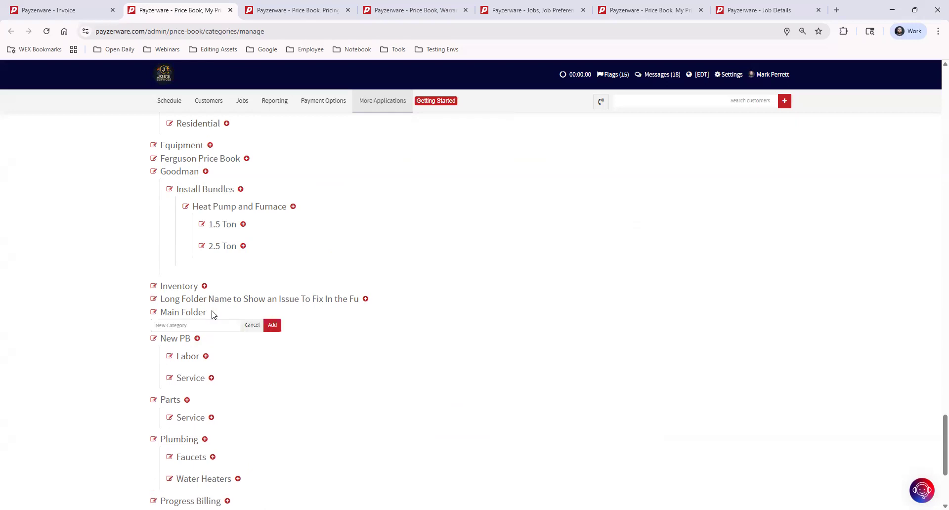
left_click(197, 324)
type("Sub Folder")
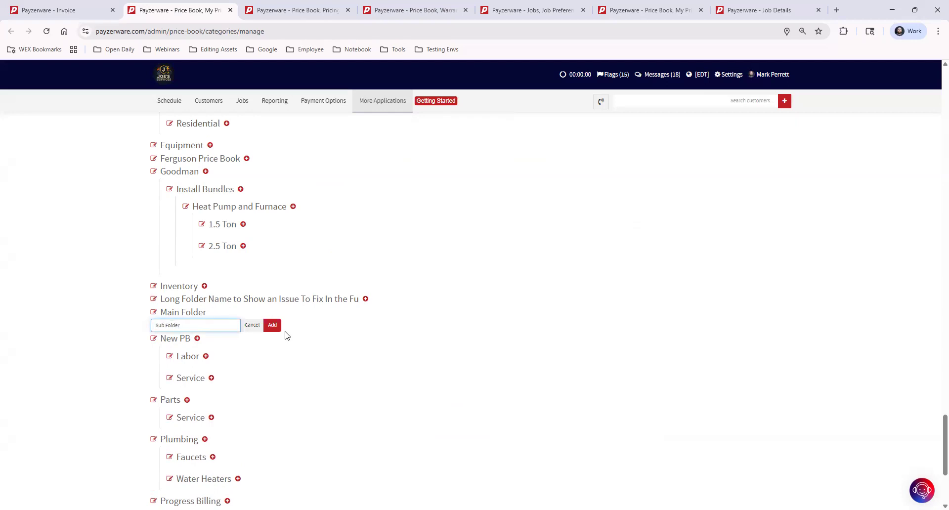
left_click(271, 326)
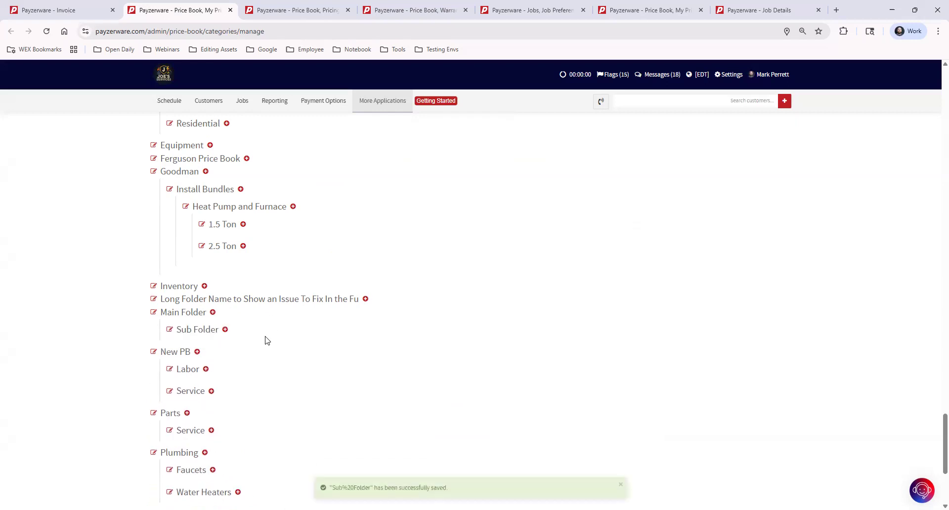
- Delete the Sub Folder subcategory and its parent category Main Folder
scroll(217, 346, "up", 15)
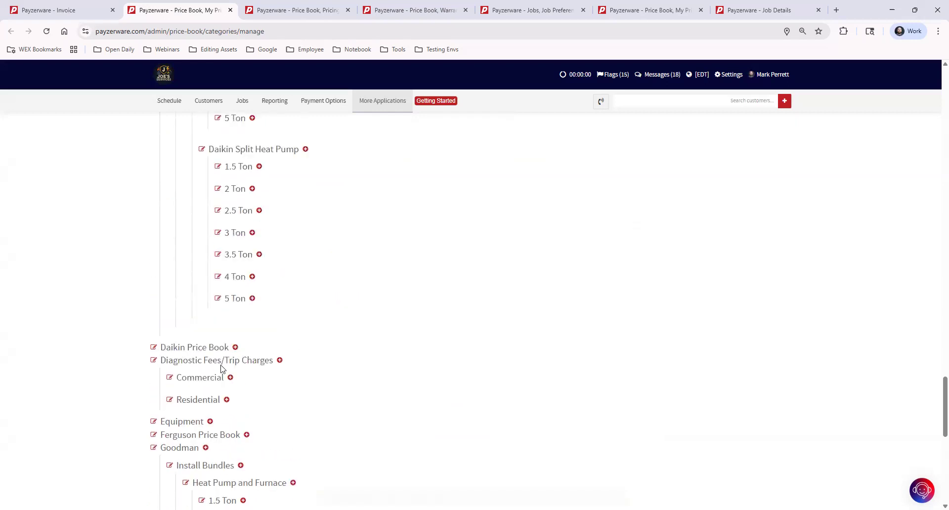
scroll(237, 429, "up", 20)
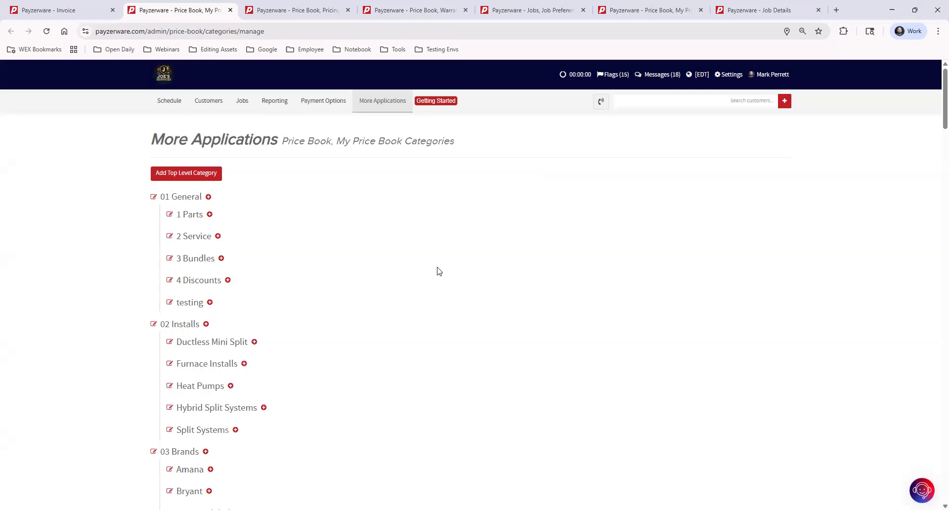
scroll(422, 294, "down", 15)
scroll(423, 301, "down", 20)
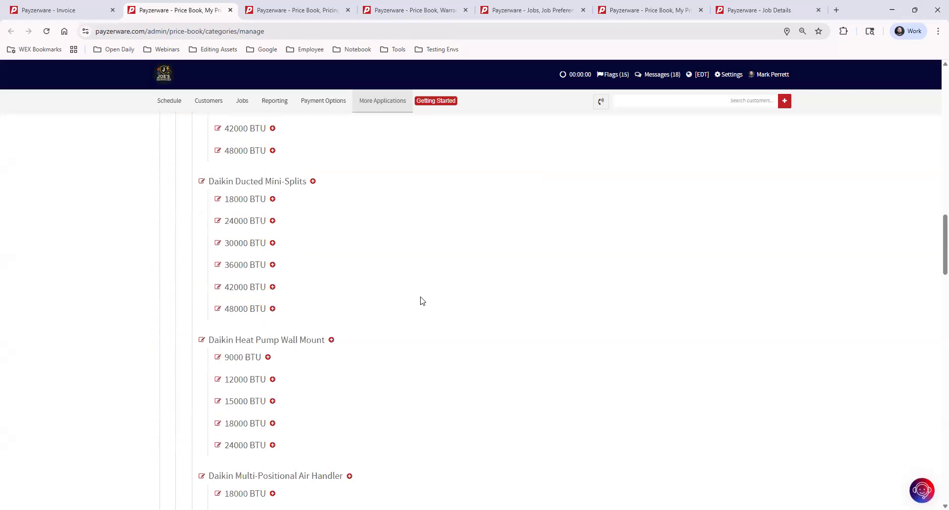
scroll(421, 301, "down", 10)
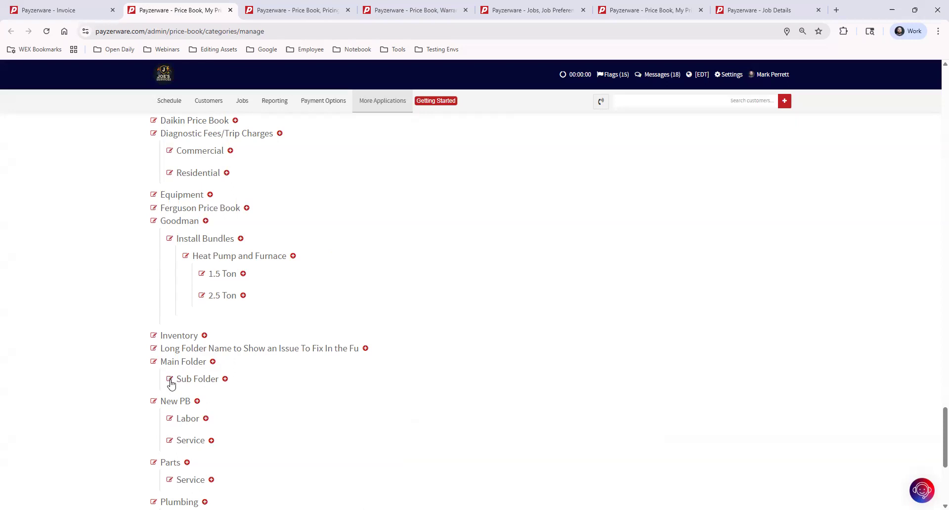
left_click(170, 379)
left_click(424, 157)
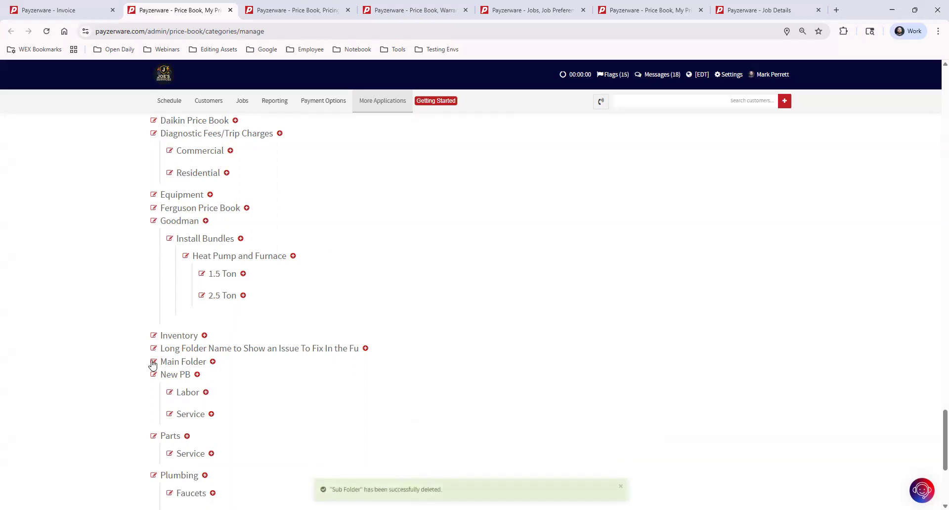
left_click(153, 361)
left_click(424, 154)
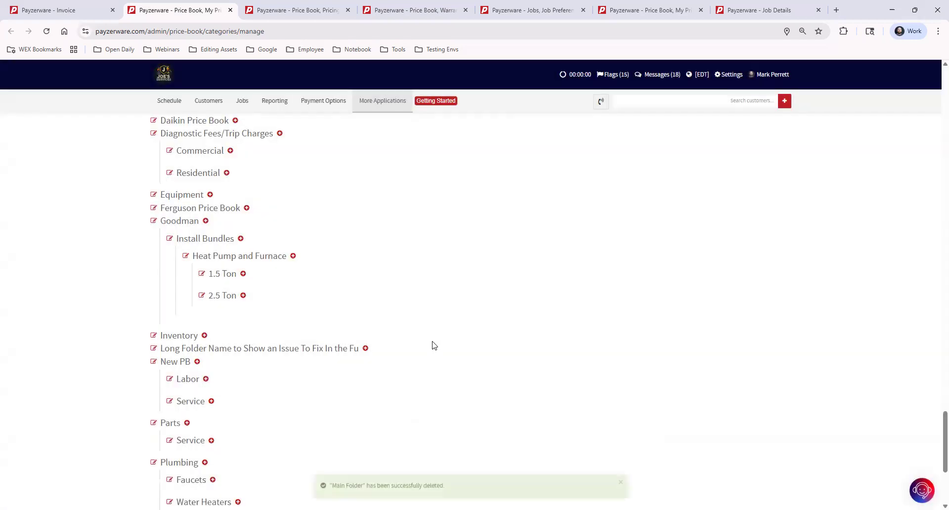
scroll(282, 402, "up", 5)
scroll(282, 403, "up", 3)
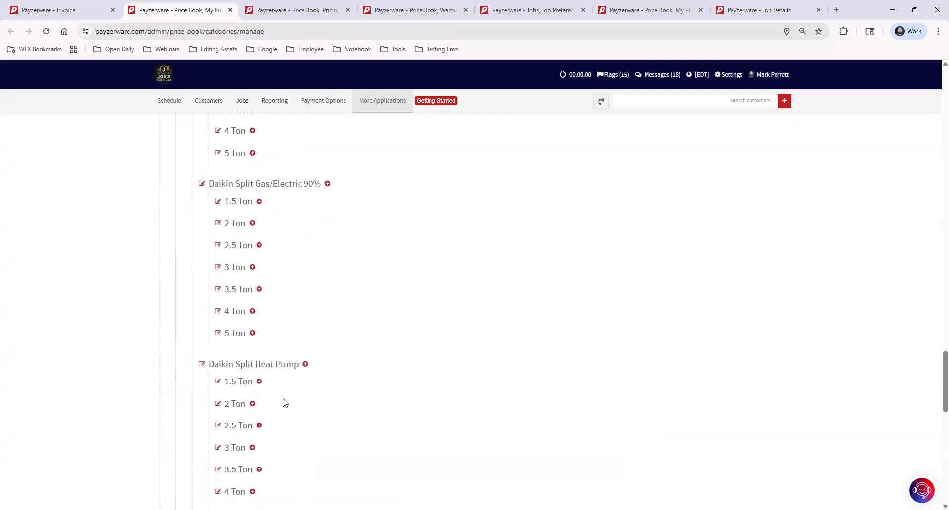
scroll(283, 402, "down", 5)
scroll(283, 403, "up", 20)
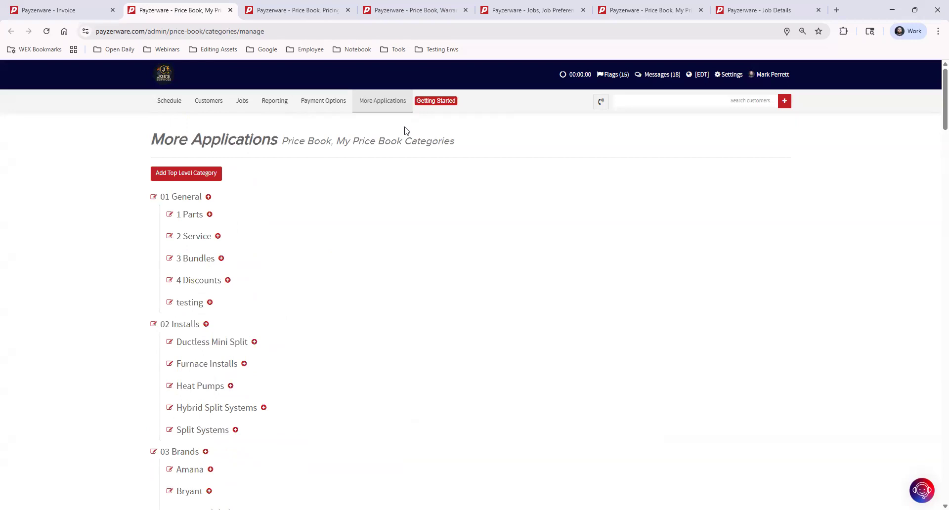
left_click(383, 104)
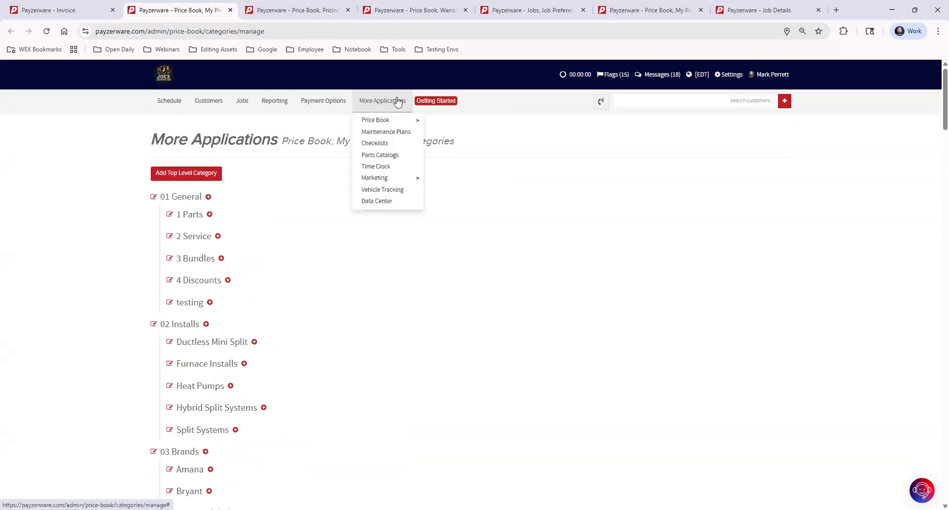
- Switch to the Pricing Defaults page and review the standard price, cost and parts markup multiplier
mouse_move(394, 122)
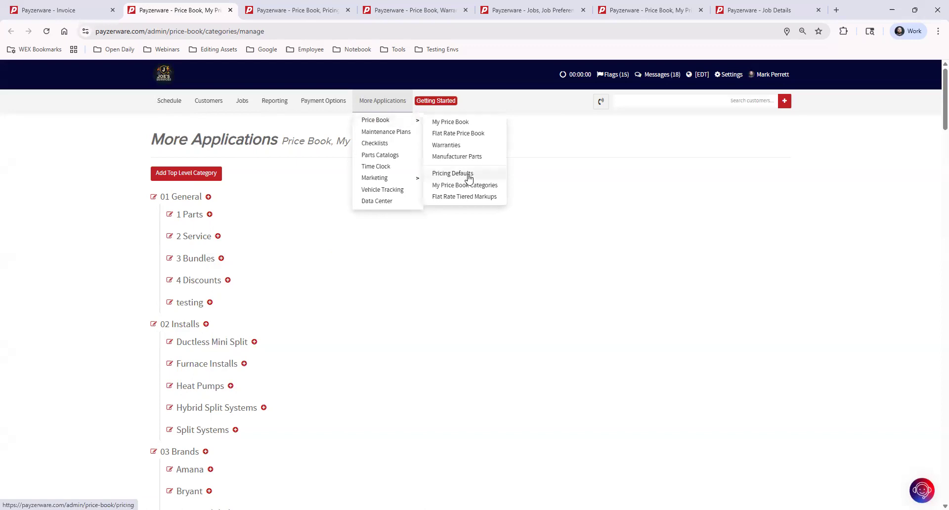
left_click(312, 9)
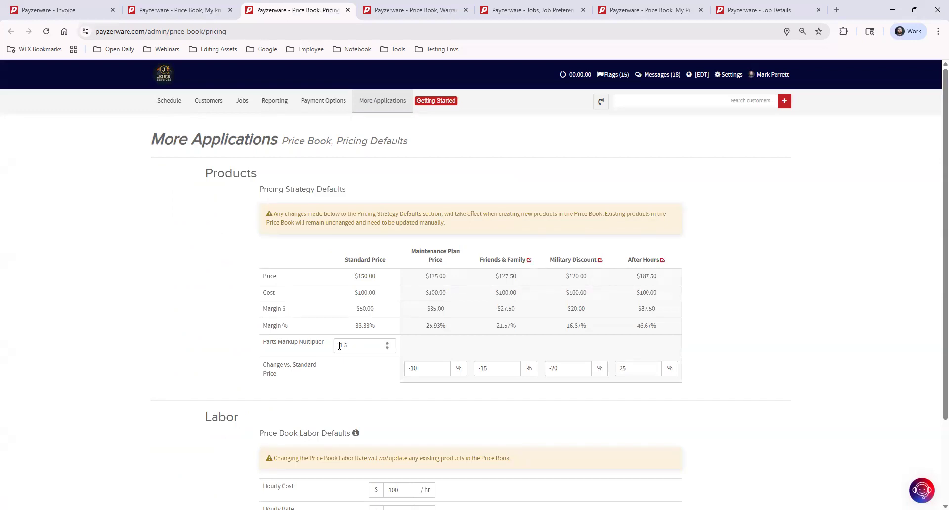
left_click_drag(379, 295, 341, 300)
left_click(376, 278)
left_click_drag(376, 278, 352, 277)
left_click(236, 348)
left_click(387, 345)
left_click(387, 349)
- Open the Friends & Family pricing strategy name for editing and leave the field
left_click(530, 261)
left_click_drag(528, 257, 471, 260)
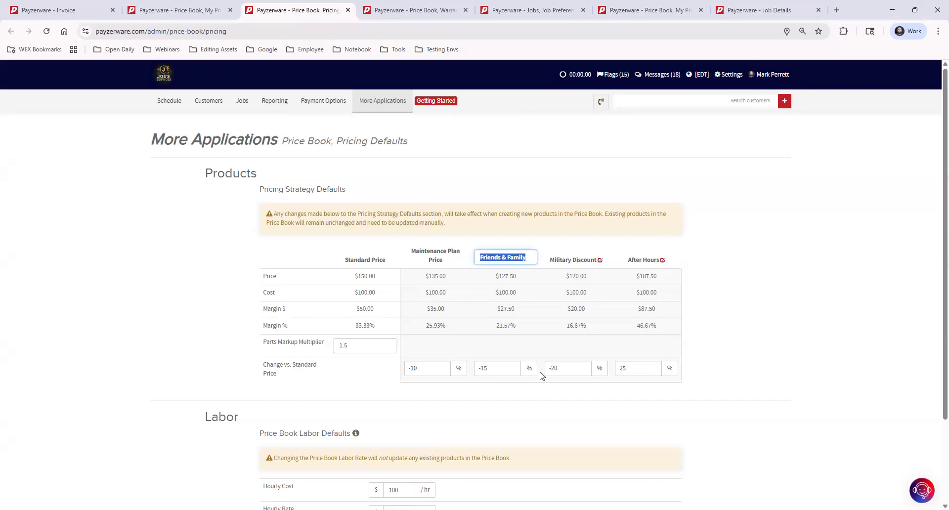
left_click(785, 304)
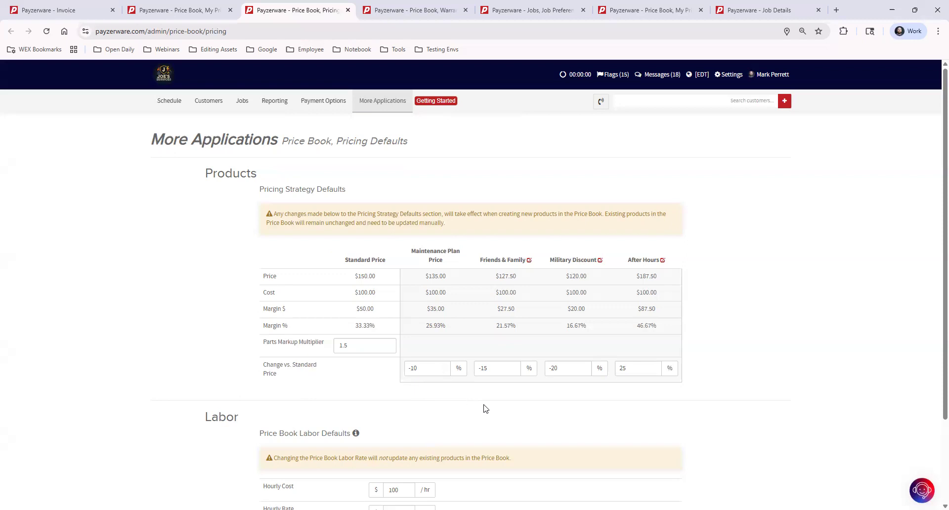
- Review the price book labor defaults and read the notice about changes to the pricing strategy defaults
scroll(487, 403, "down", 2)
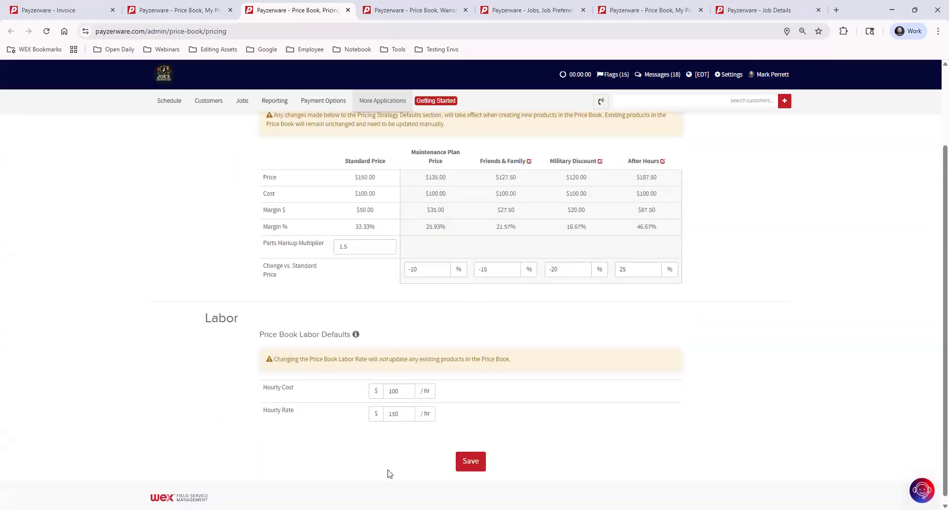
scroll(672, 437, "up", 2)
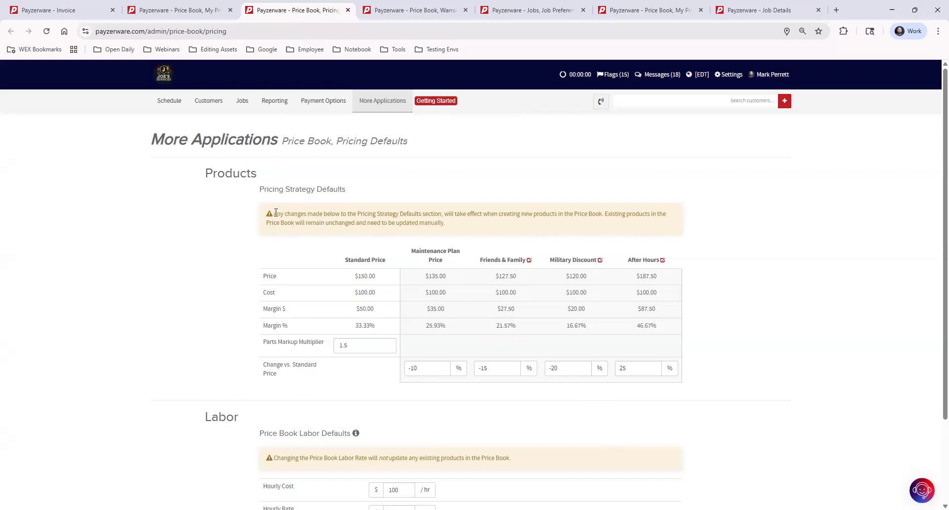
left_click_drag(275, 214, 473, 224)
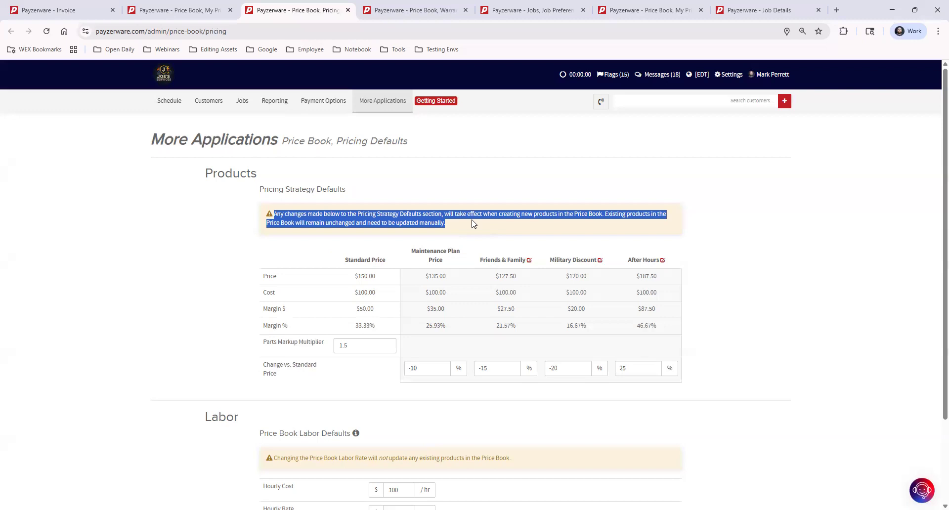
left_click(760, 261)
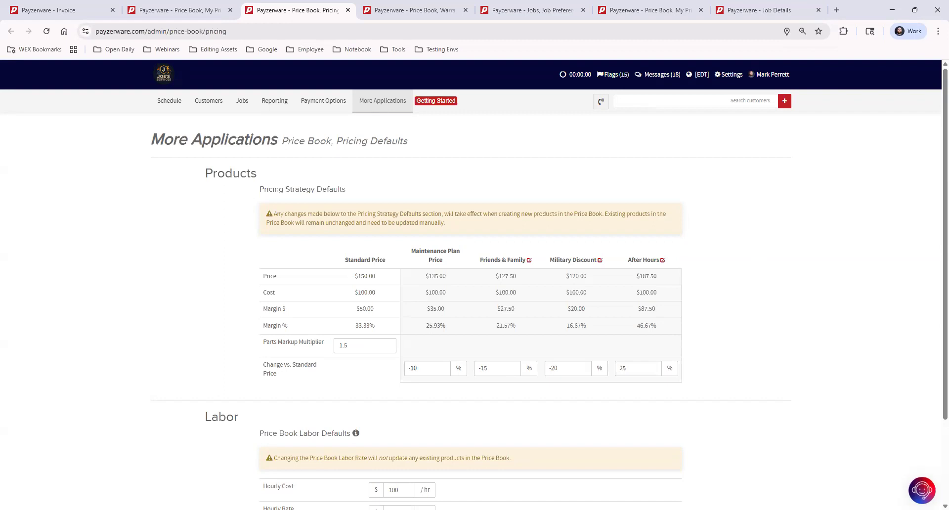
- Open the support and help messenger, look over its options and close it
left_click(923, 492)
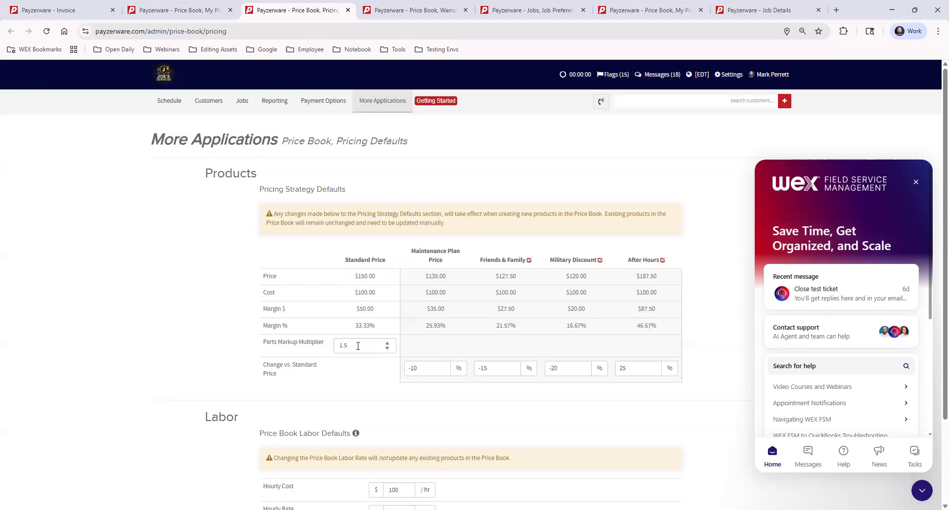
left_click(916, 184)
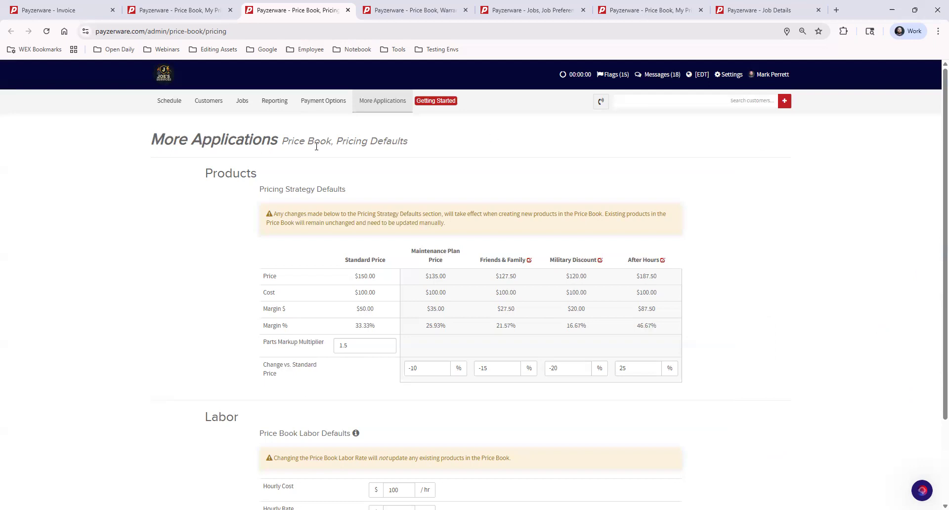
- Open the price book's Warranties page
left_click(375, 106)
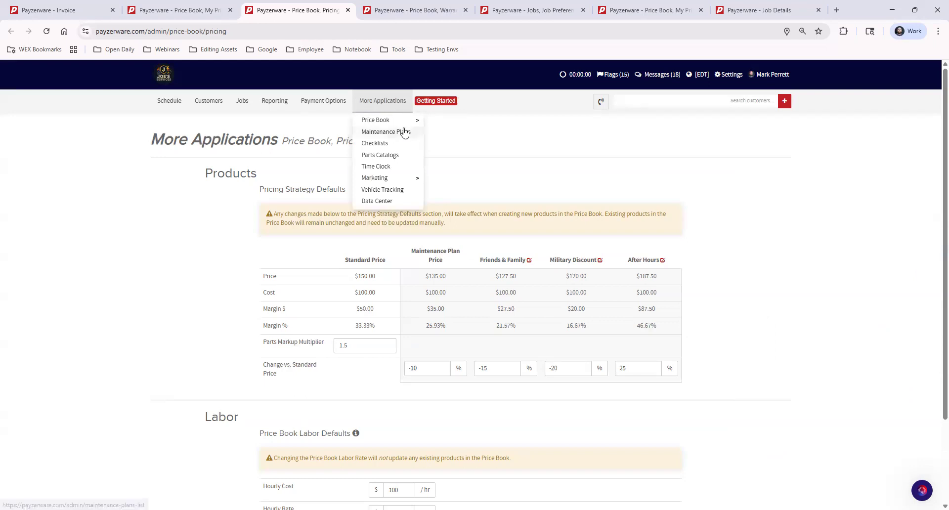
mouse_move(400, 124)
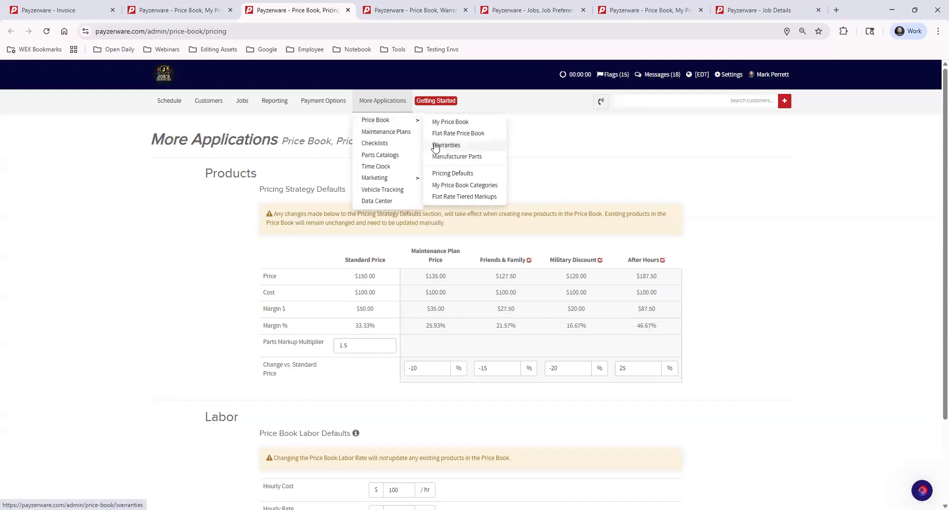
left_click(472, 145)
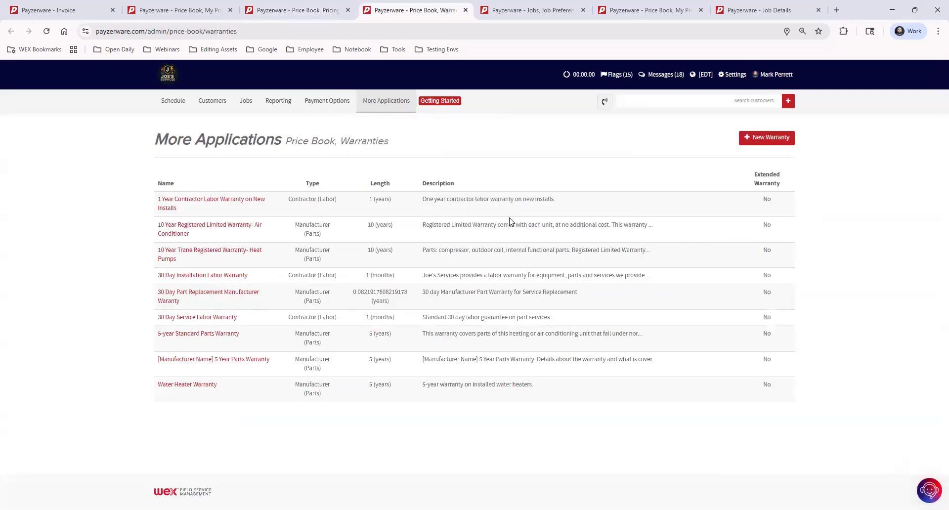
- Open a new warranty form, examine its type options, length and description fields, and close it
left_click(760, 142)
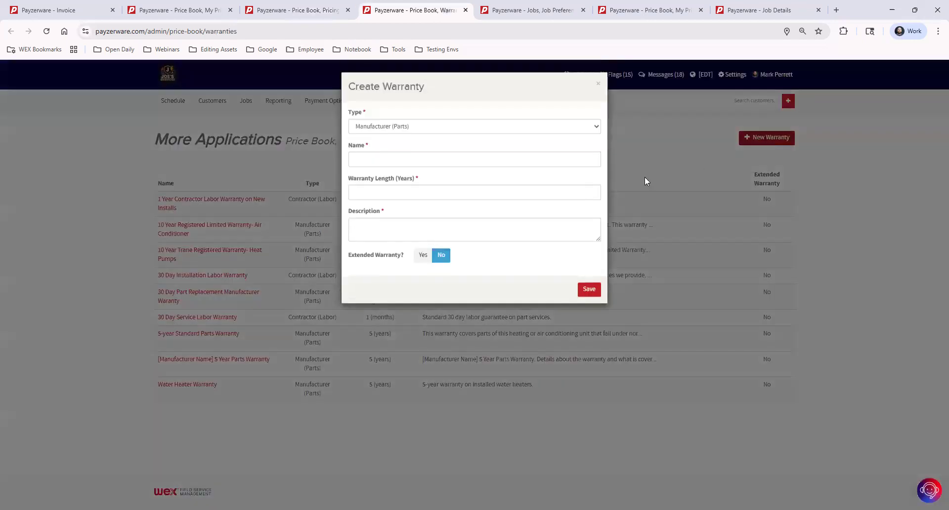
left_click(406, 129)
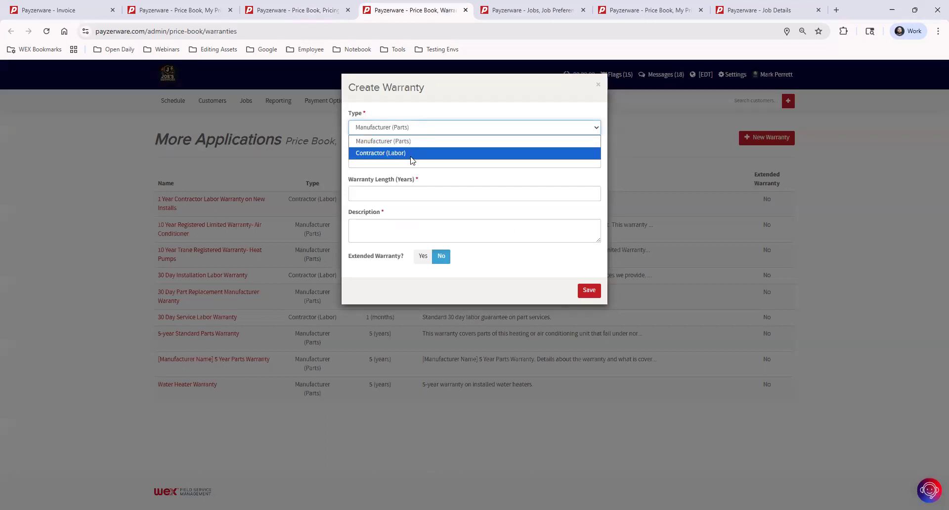
left_click(451, 181)
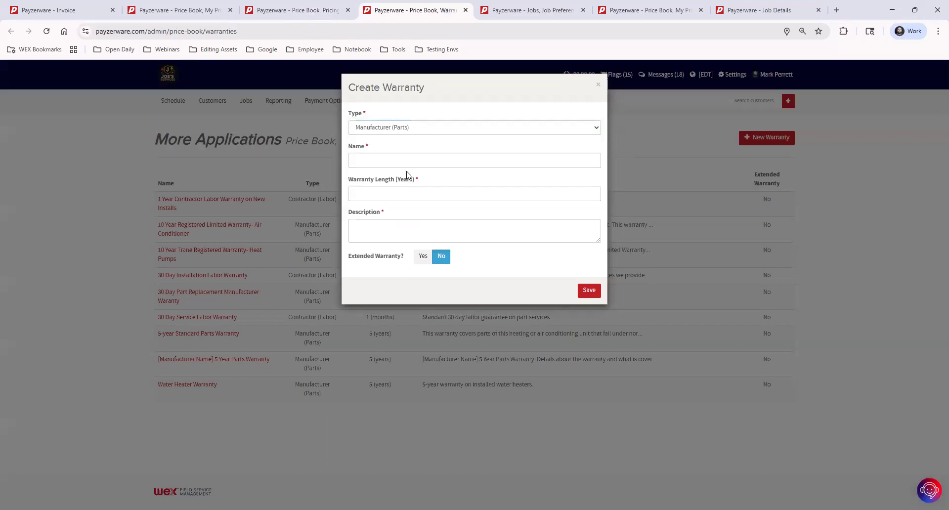
left_click(380, 192)
left_click(384, 224)
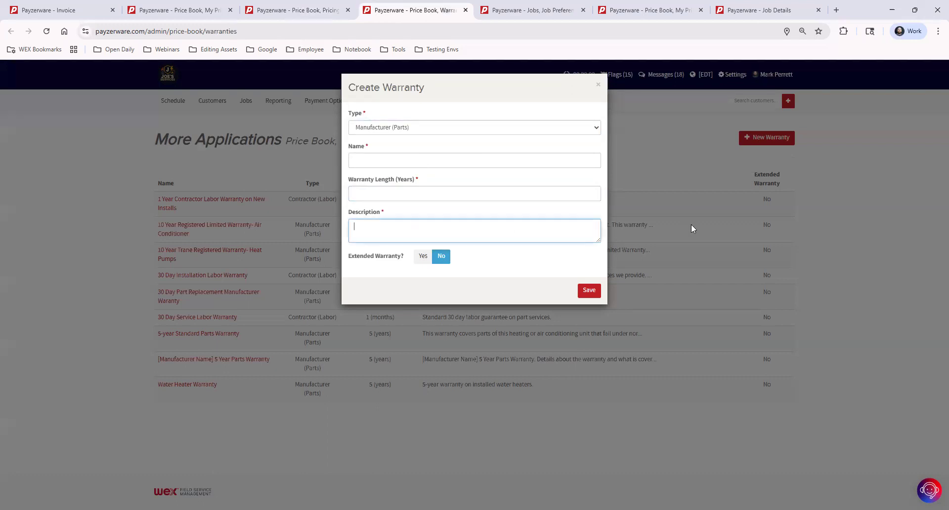
left_click(598, 85)
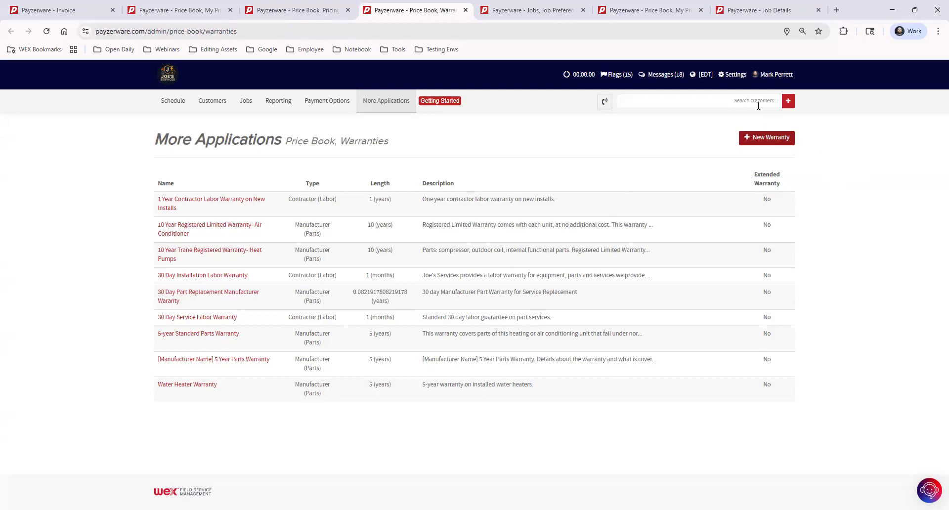
- Switch to the Job Preferences settings and review the Job Forms display options
left_click(734, 76)
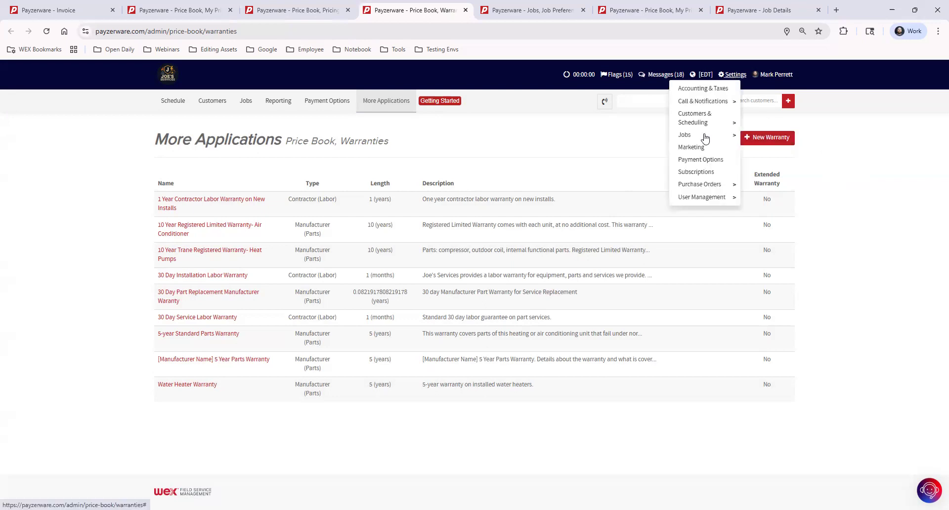
mouse_move(707, 135)
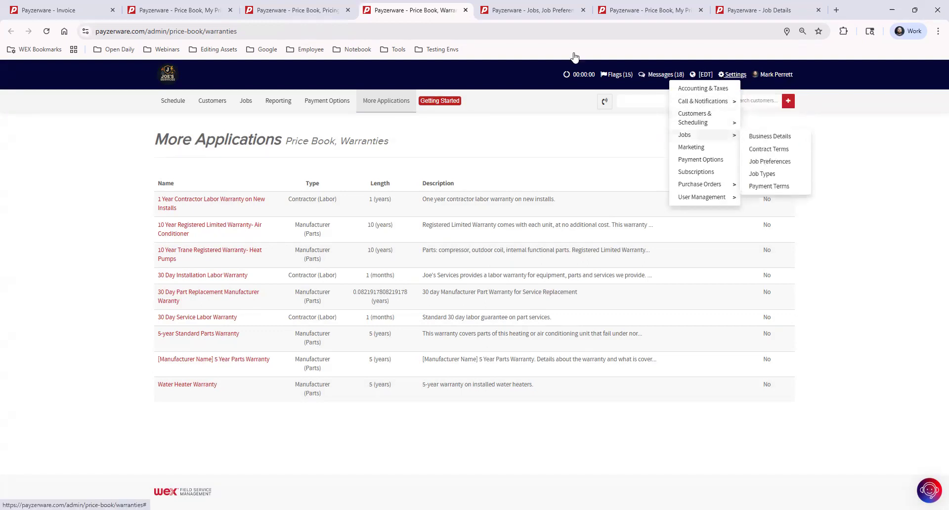
left_click(549, 10)
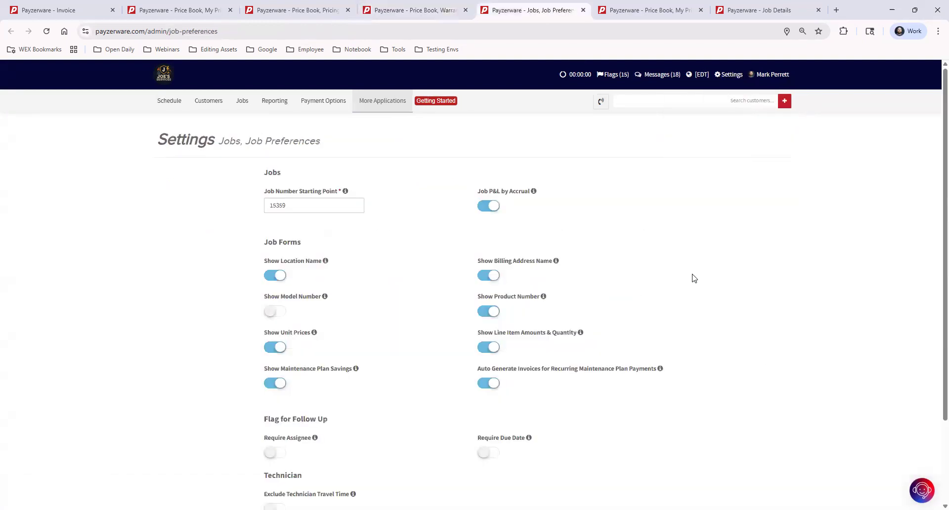
left_click_drag(311, 242, 264, 242)
left_click(370, 262)
scroll(557, 436, "down", 2)
left_click(489, 449)
- Switch to the My Price Book page and review its list of categories and subcategories
left_click(377, 101)
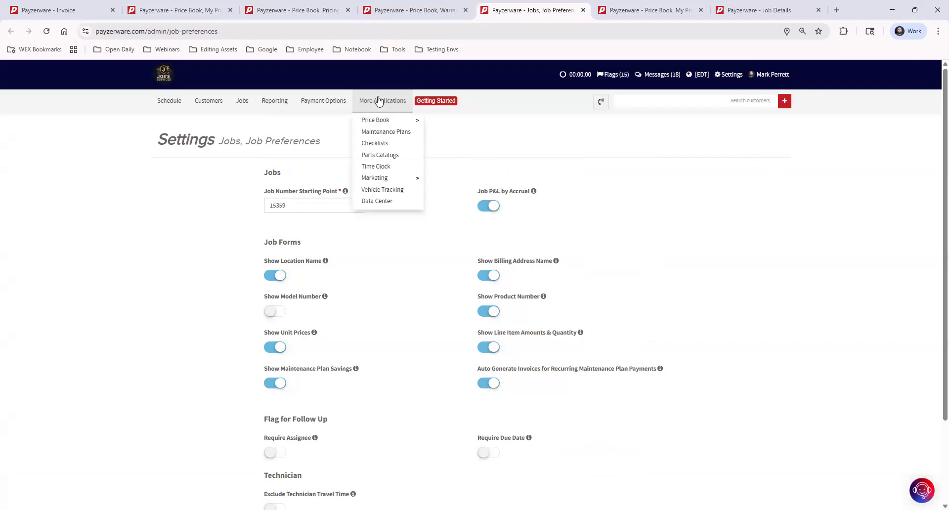
mouse_move(378, 121)
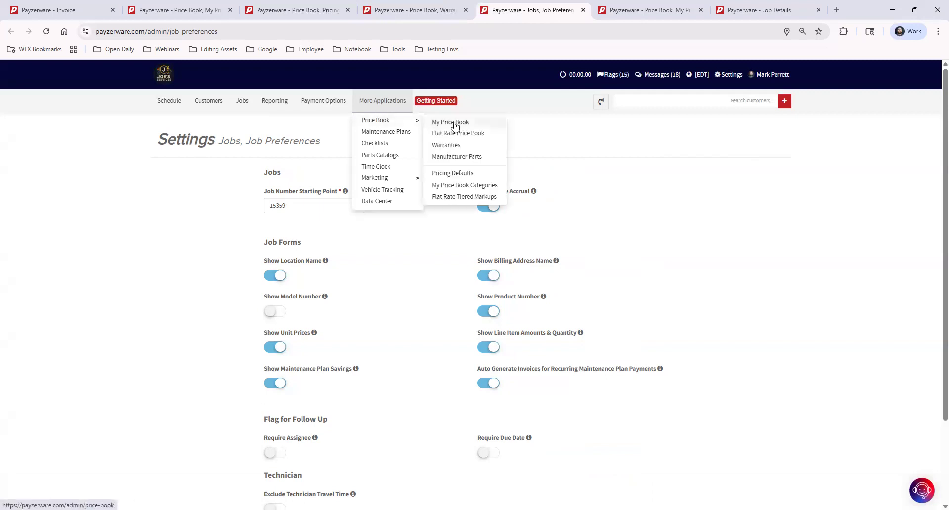
left_click(498, 124)
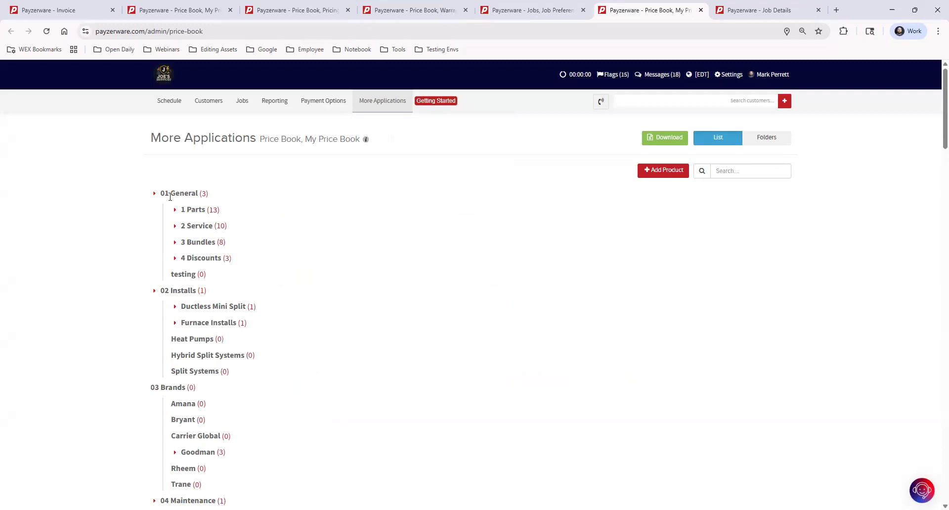
left_click_drag(170, 193, 160, 193)
left_click(308, 242)
scroll(168, 366, "down", 4)
scroll(170, 358, "up", 2)
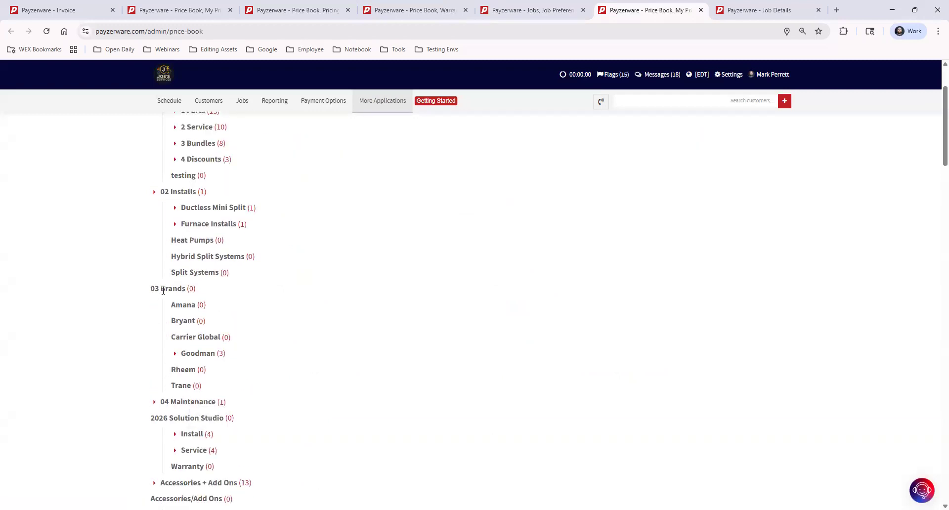
scroll(214, 301, "up", 2)
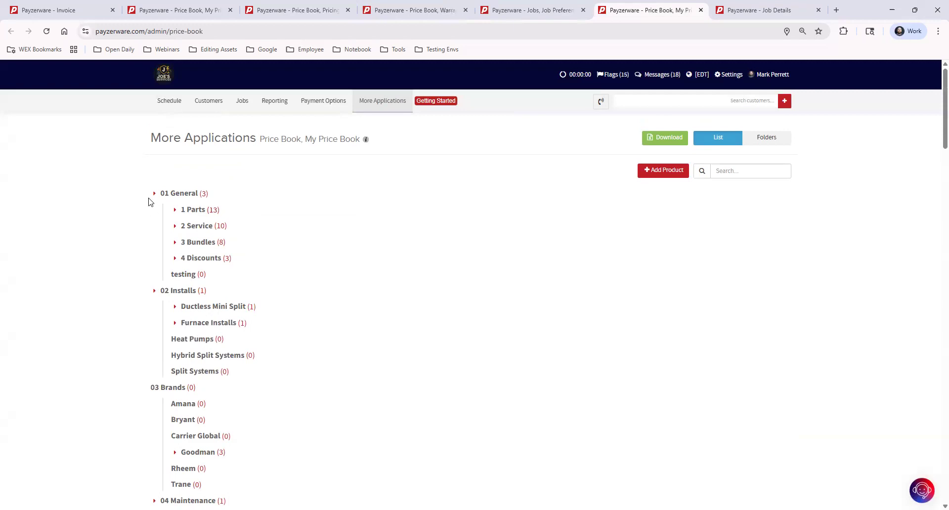
- Open the Capacitor product from the 1 Parts category under 01 General and save it
left_click(176, 211)
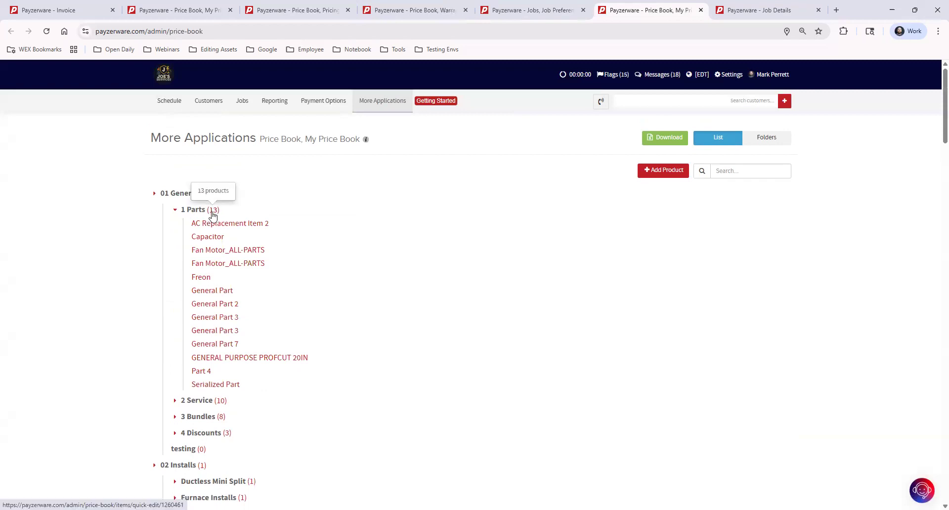
left_click(213, 237)
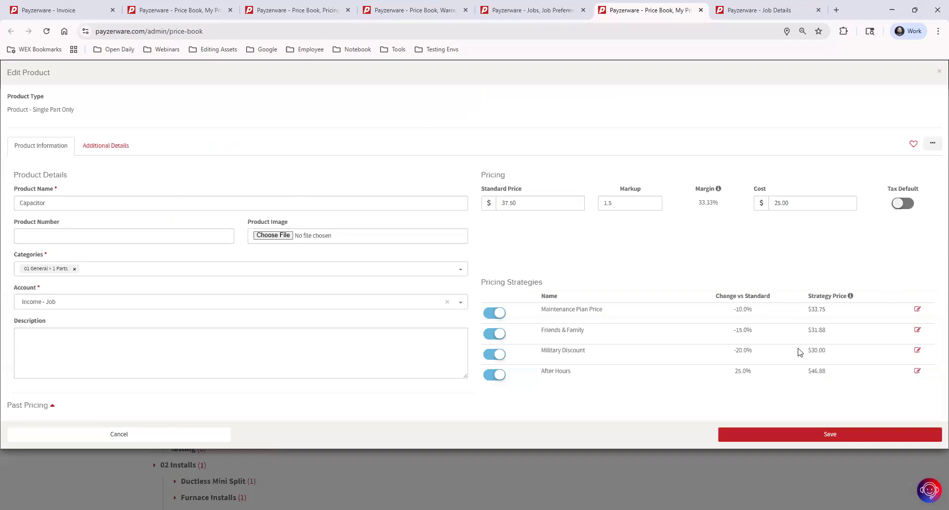
left_click(836, 438)
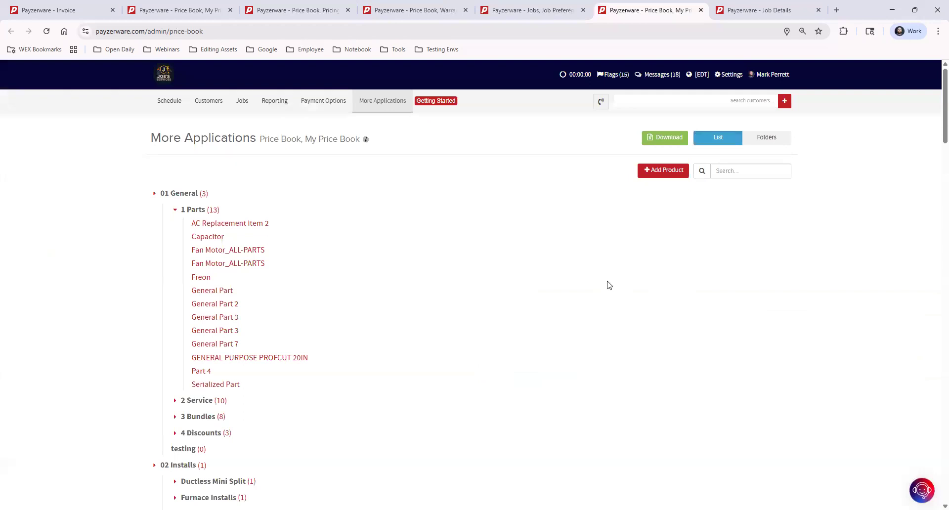
- Start a new product of type Product - Single Part Only and name it General Part 1
left_click(675, 173)
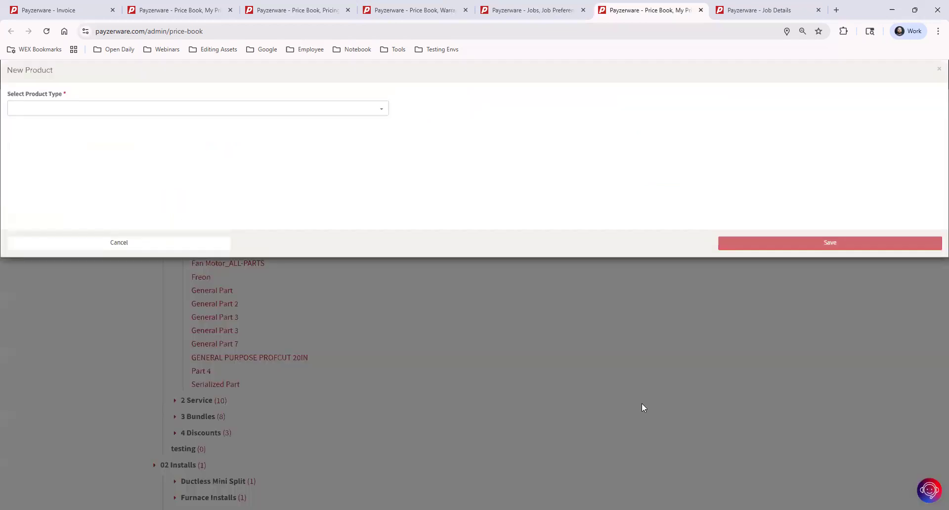
left_click(77, 110)
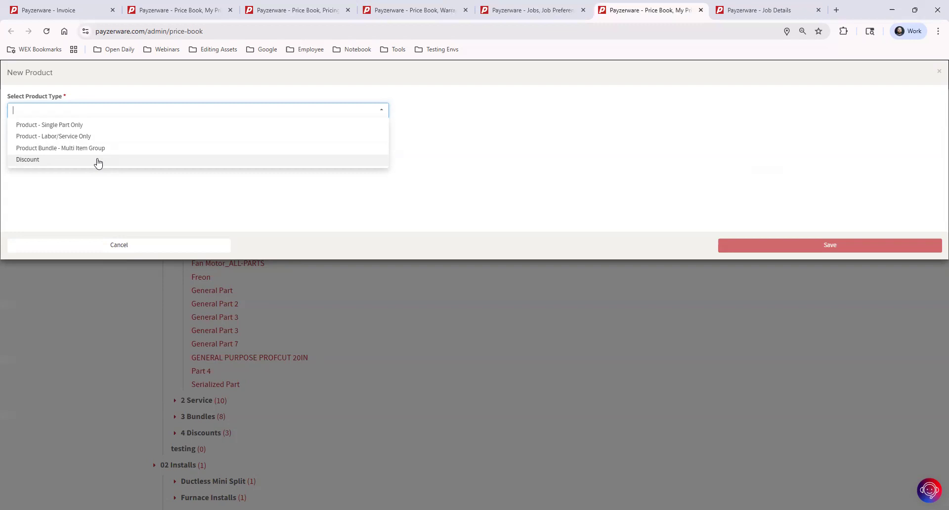
left_click(107, 125)
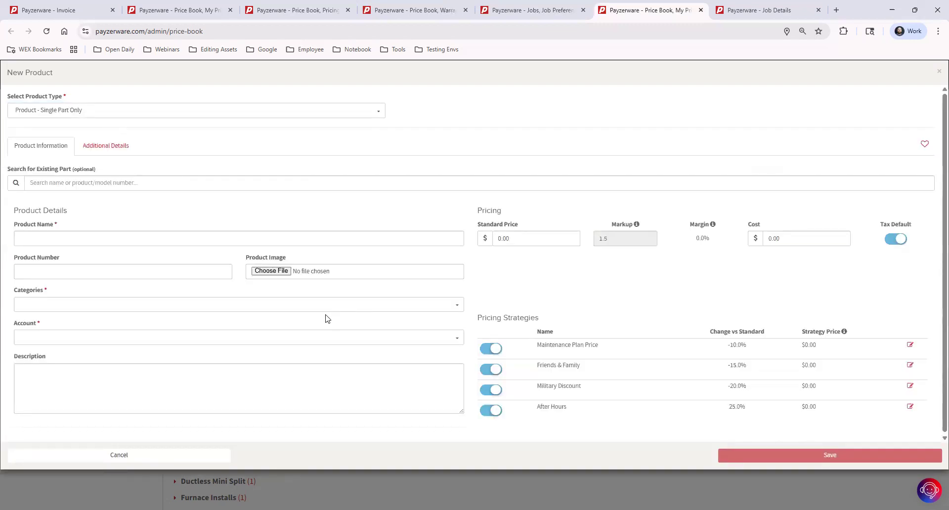
left_click(49, 238)
left_click(85, 265)
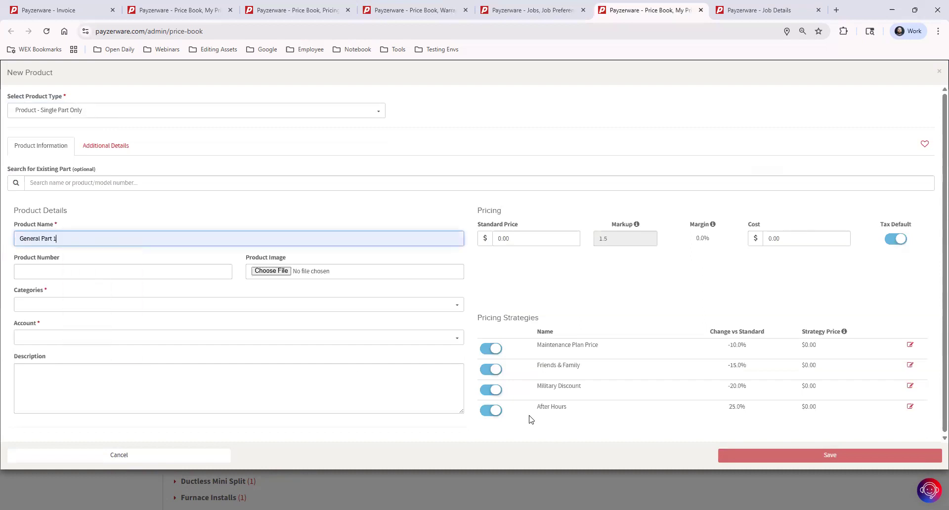
- Assign General Part 1 to the 01 General > 1 Parts category and the Income - Job account
left_click(95, 304)
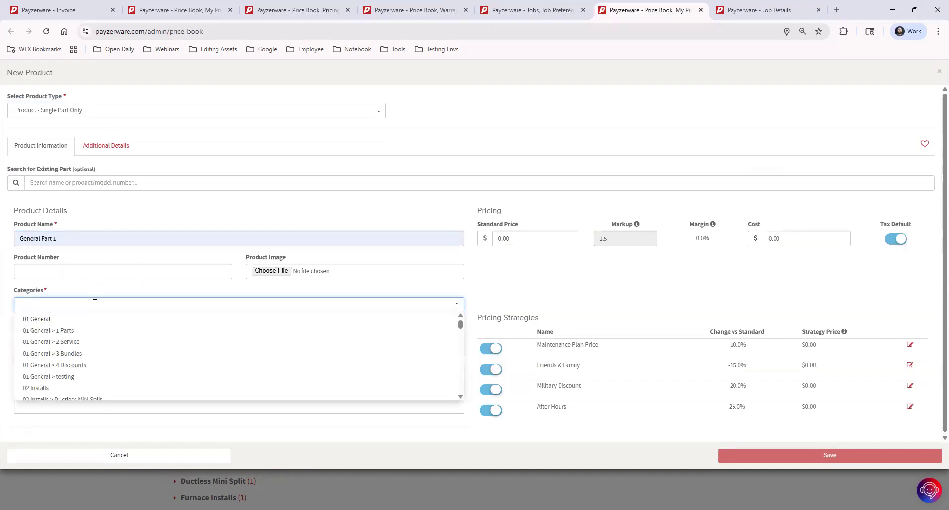
left_click(94, 218)
left_click(48, 376)
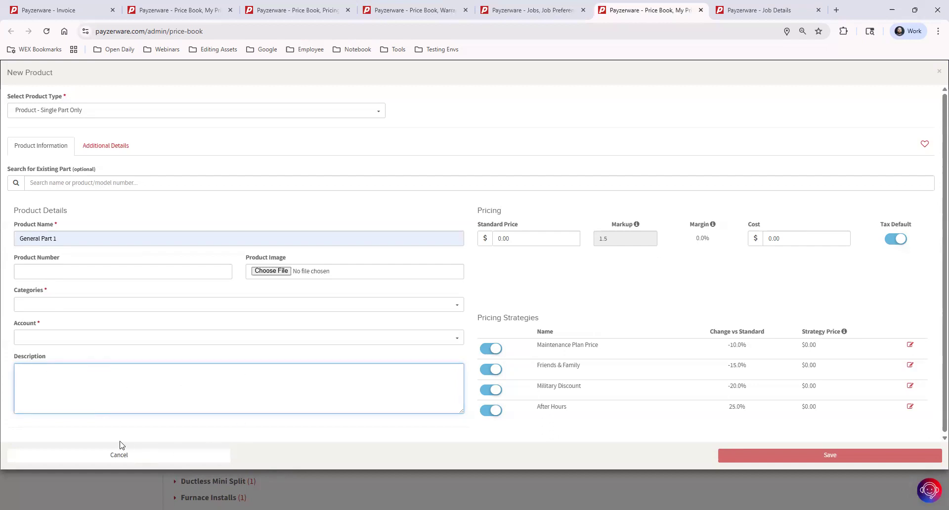
left_click(46, 306)
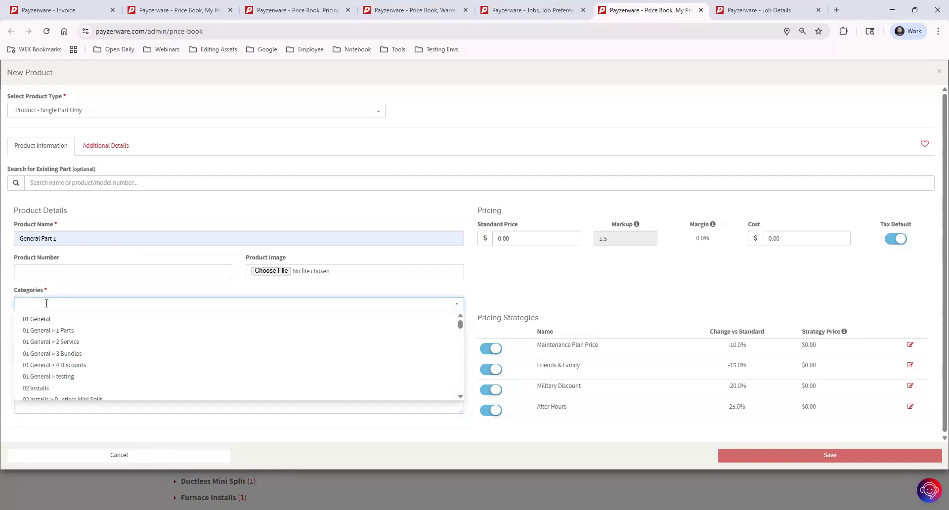
left_click(69, 331)
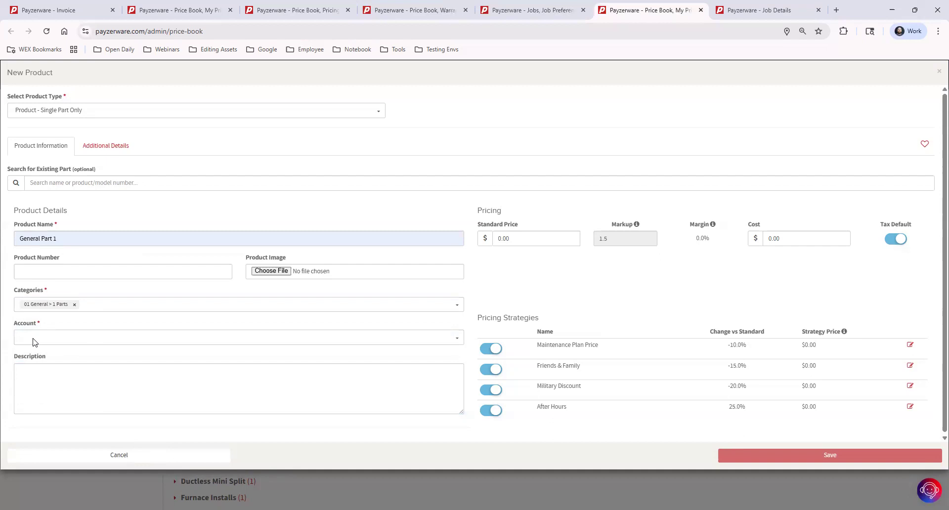
left_click(33, 338)
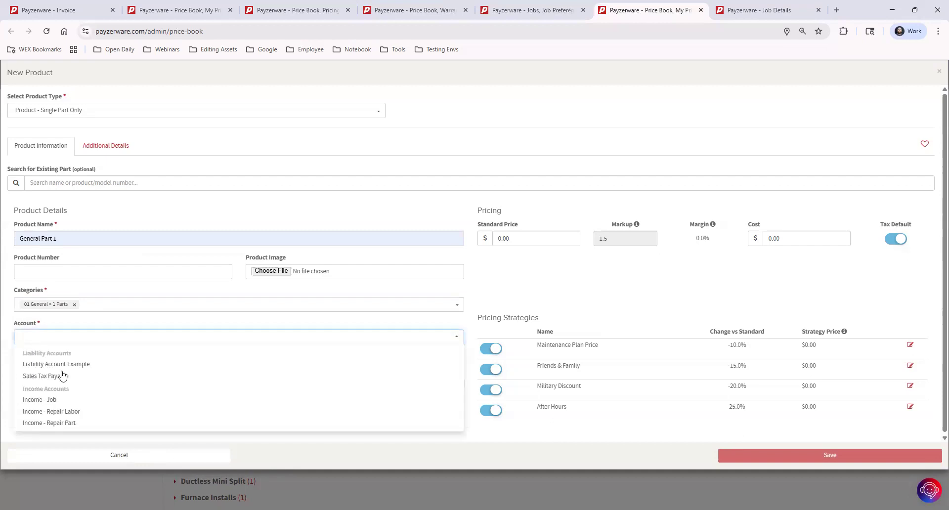
left_click(79, 402)
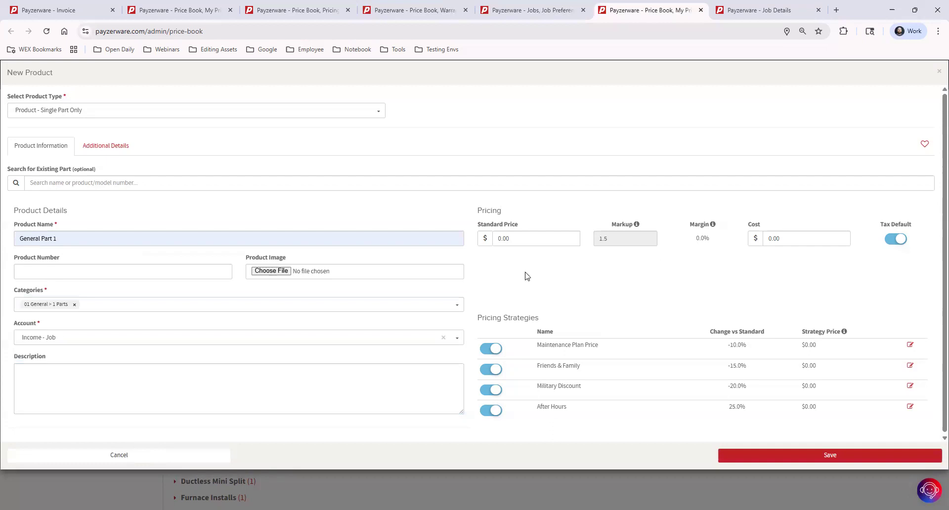
- Set the cost of General Part 1 to $100 and toggle its favorite mark on and off
left_click(790, 239)
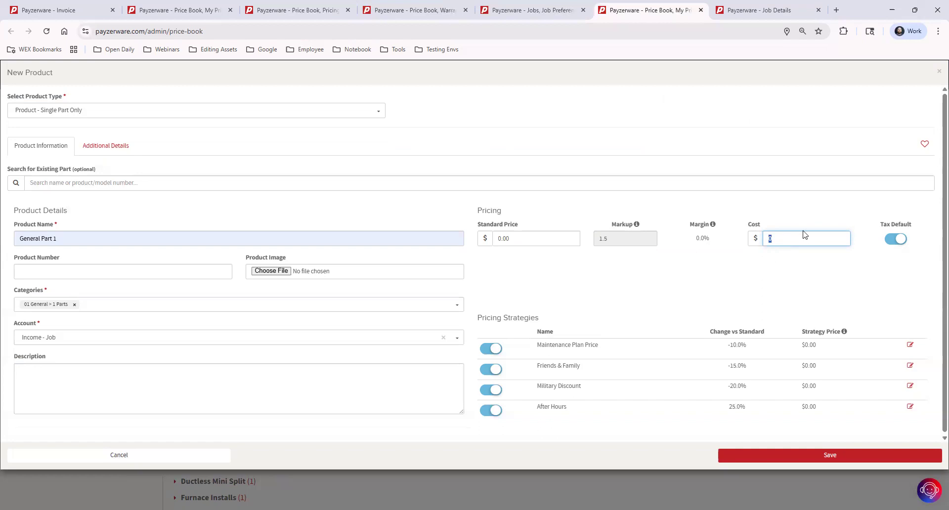
type("100")
left_click(790, 292)
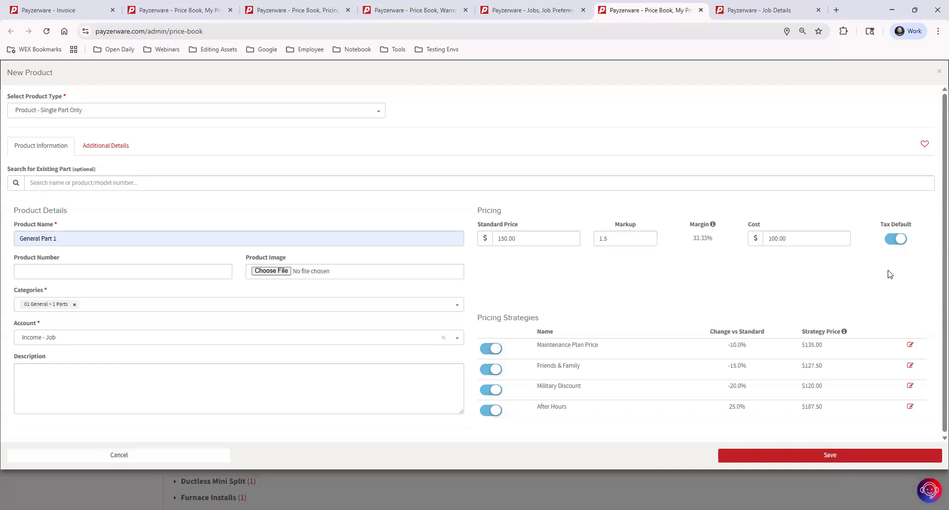
left_click(925, 146)
left_click(925, 144)
- In the part's additional details, switch on QuickBooks Inventory Part, view the Asset and COGS Account choices, and switch it off again
left_click(113, 145)
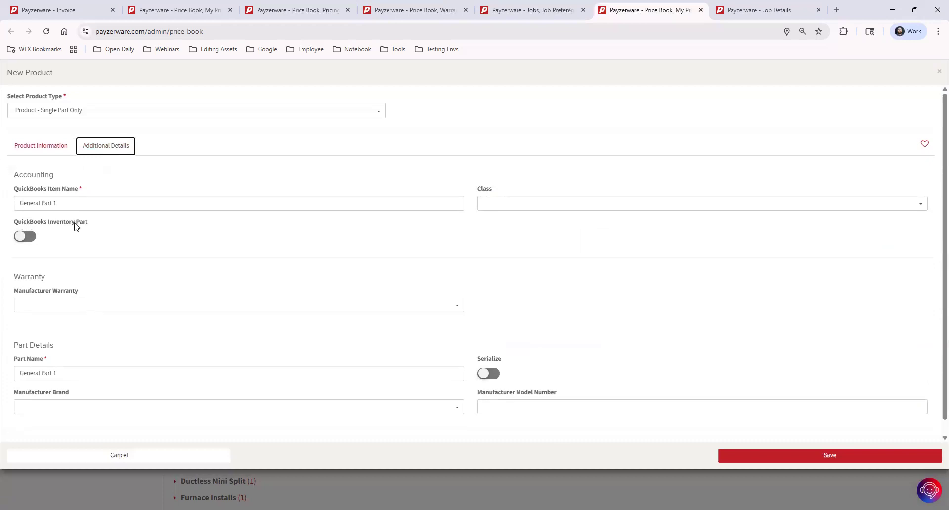
left_click(26, 238)
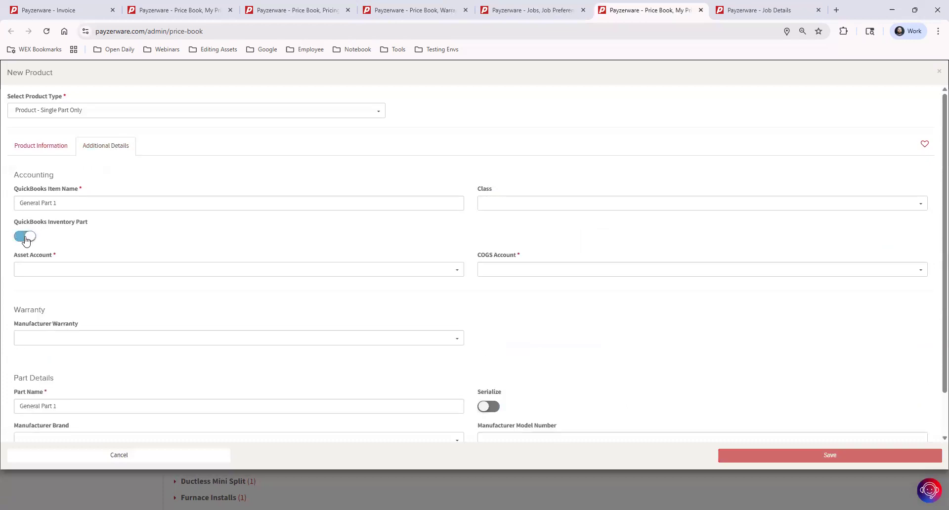
left_click(50, 269)
left_click(500, 267)
left_click(375, 234)
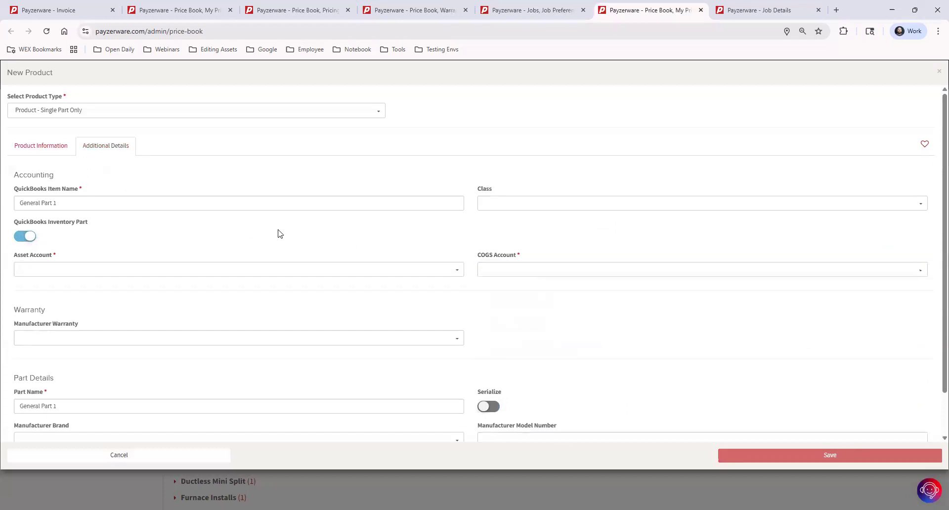
left_click(30, 237)
- Set the part's manufacturer warranty to 10 Year Trane Registered Warranty- Heat Pumps
left_click(224, 307)
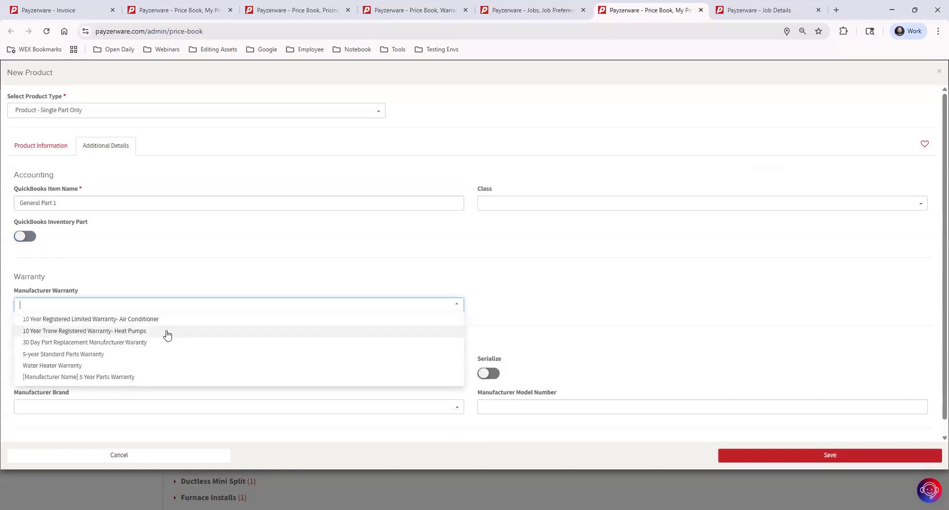
left_click(151, 331)
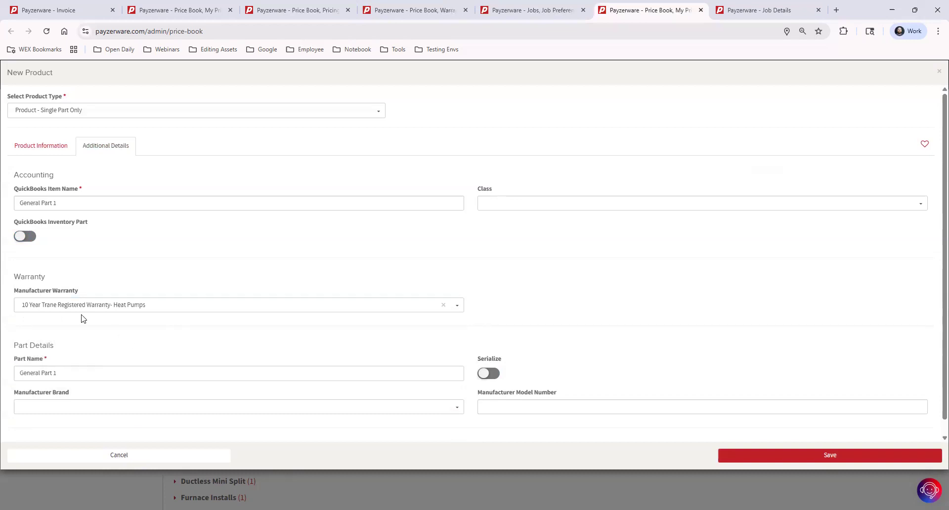
left_click(53, 305)
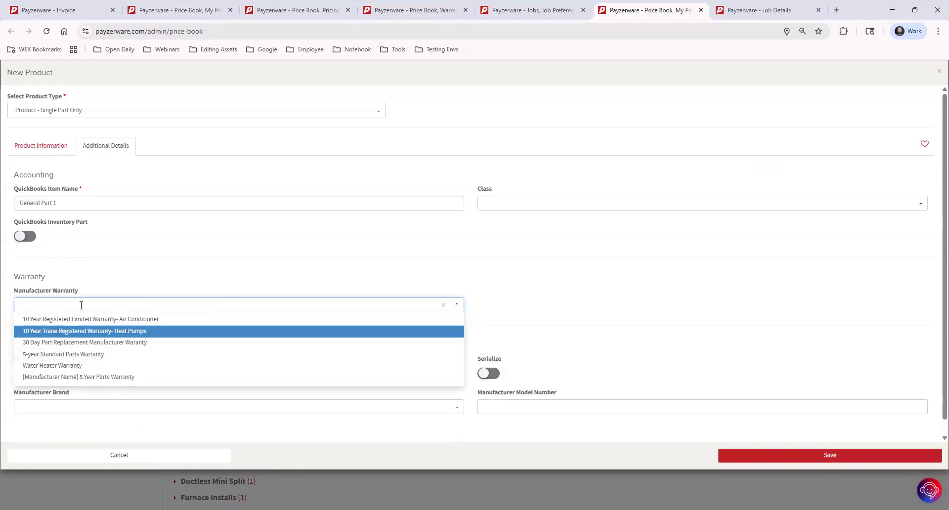
key("Return")
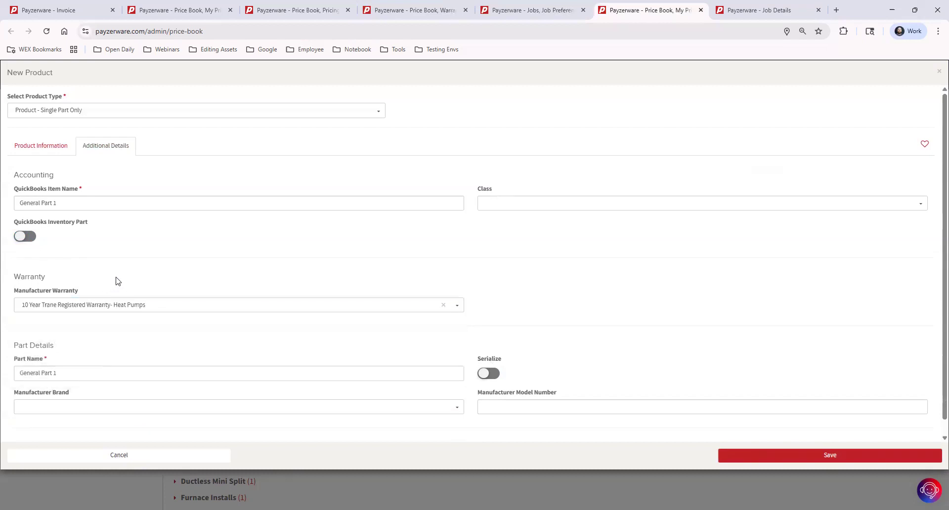
- Enable Serialize for General Part 1 and close the new product form without saving
left_click(485, 375)
left_click(493, 375)
left_click(493, 374)
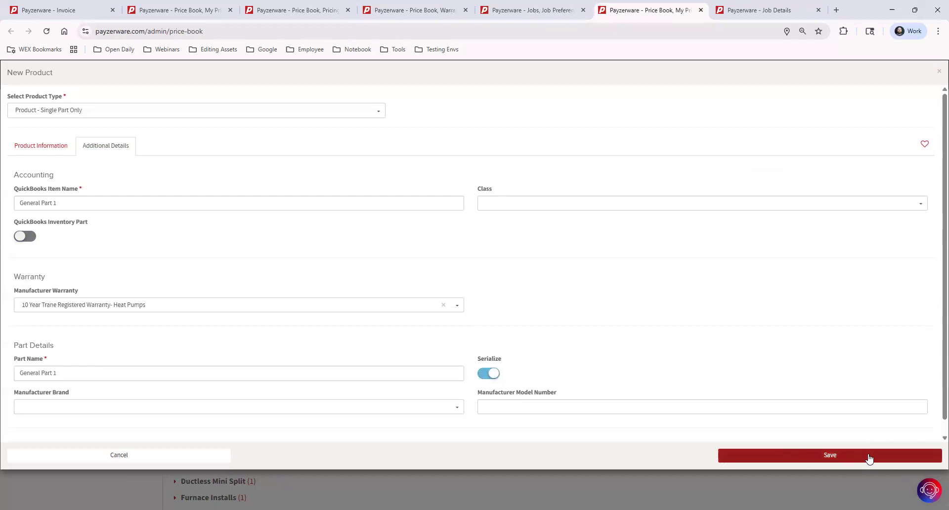
left_click(937, 73)
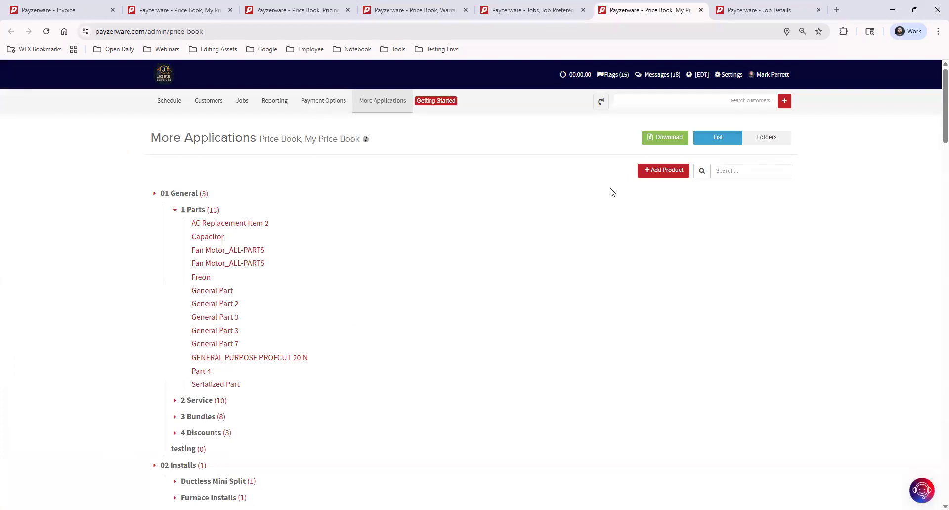
- Start a new product of type Product - Labor/Service Only and name it General Labor 1
left_click(654, 171)
left_click(253, 112)
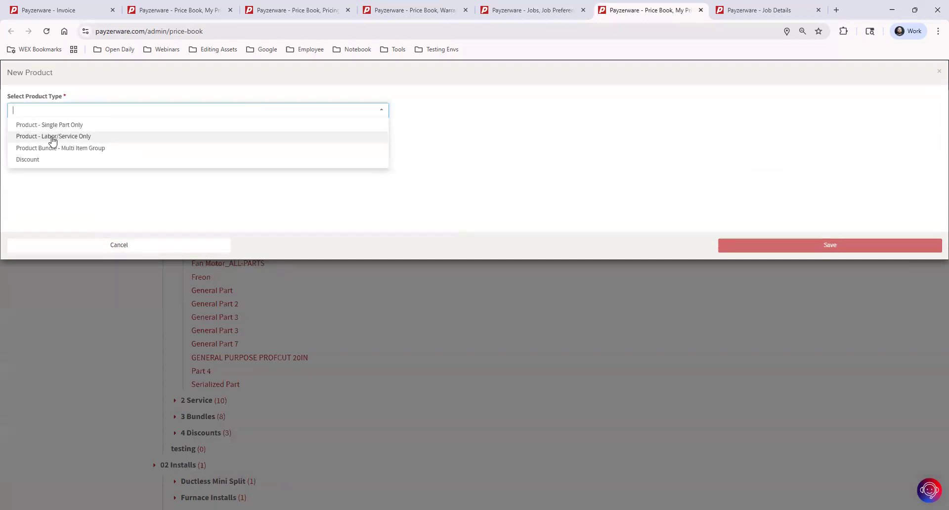
left_click(87, 138)
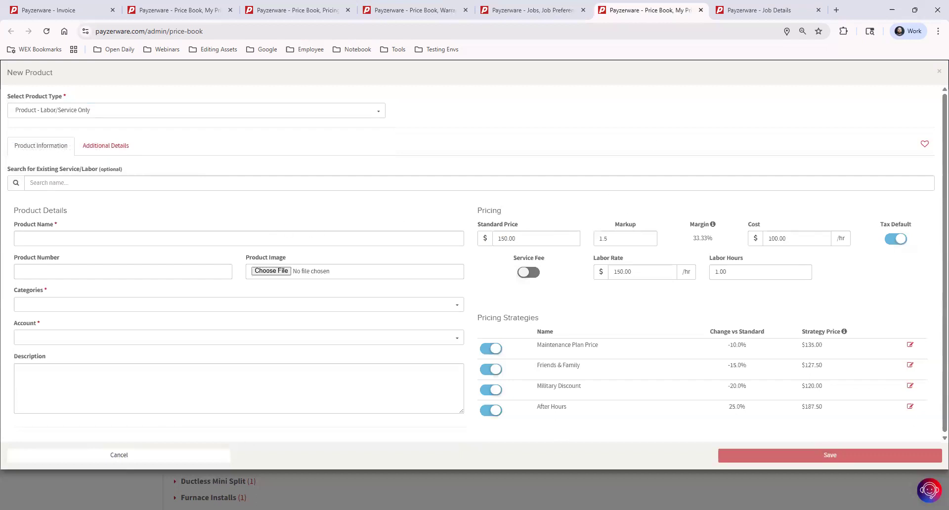
left_click(83, 241)
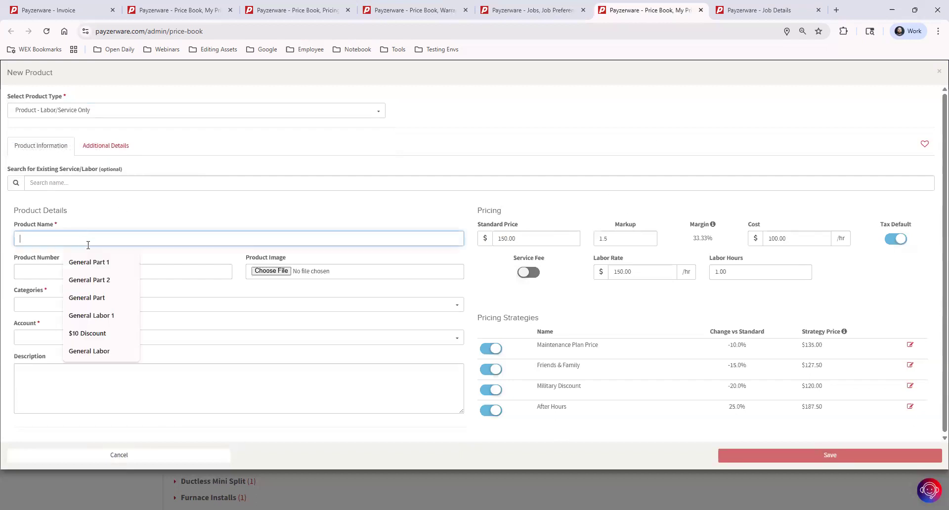
left_click(99, 315)
- Assign General Labor 1 to the 01 General > 2 Service category and the Income - Job account
left_click(35, 304)
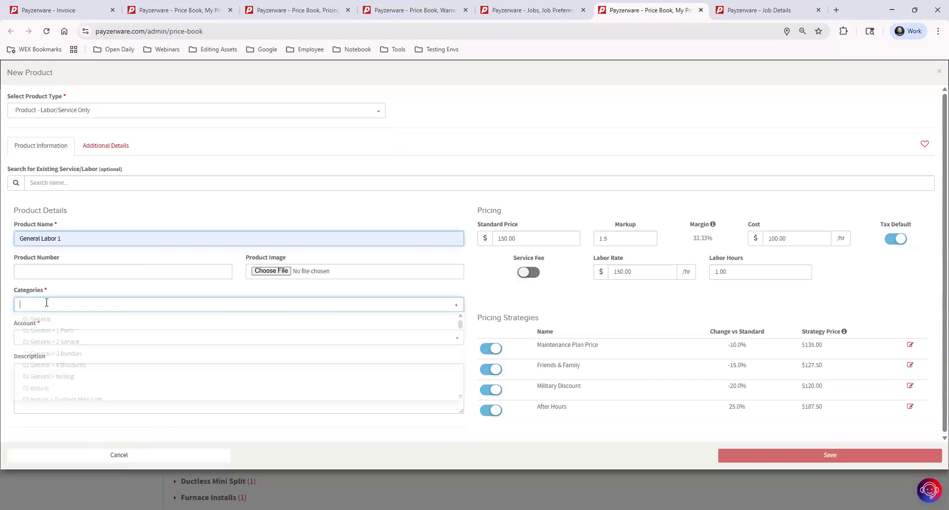
left_click(82, 341)
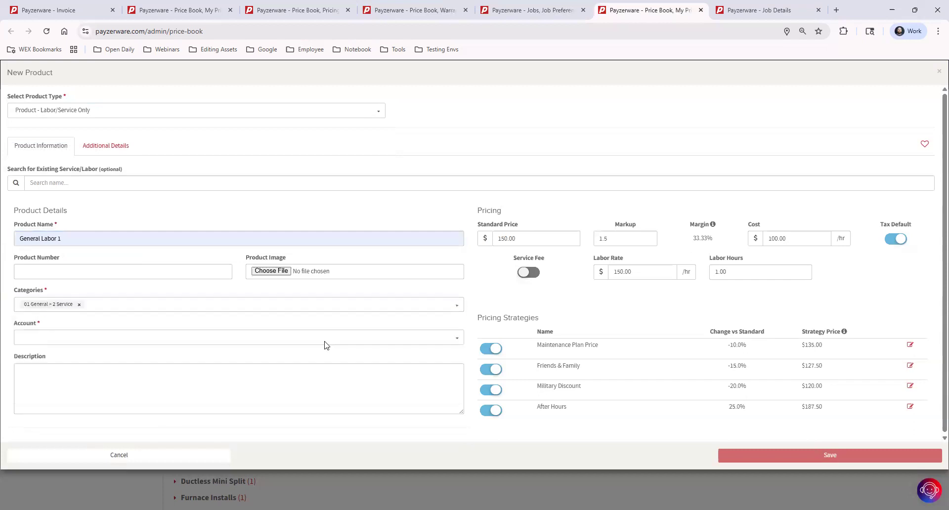
left_click(70, 337)
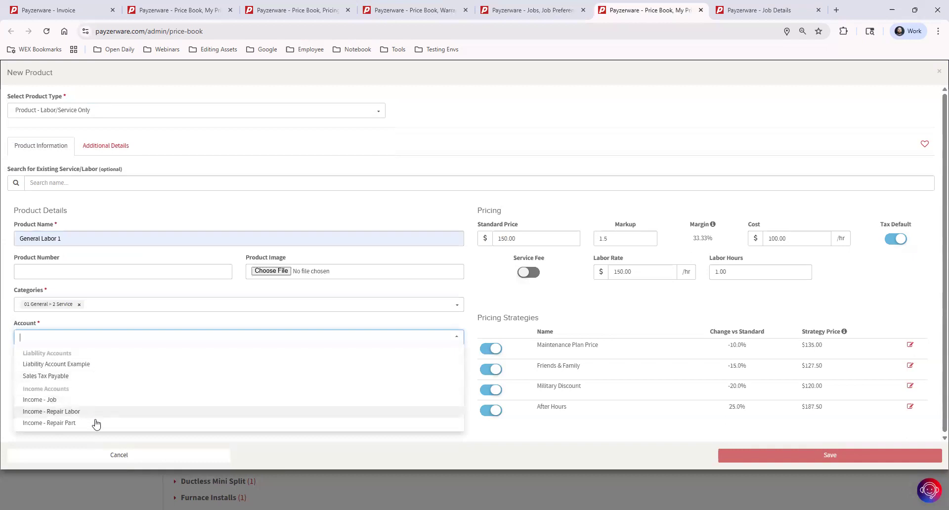
left_click(79, 400)
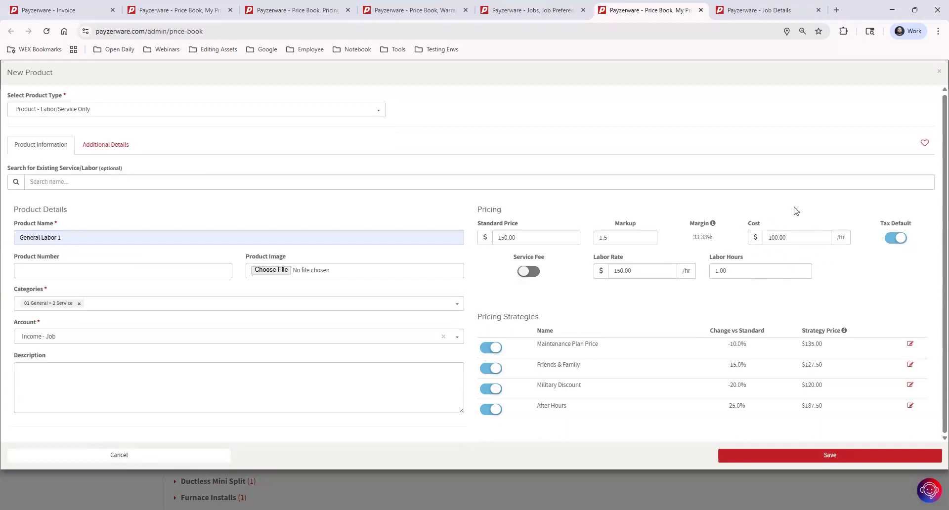
- Examine the labor product's standard price, markup, cost, labor rate and labor hours fields
left_click(531, 240)
left_click(625, 238)
key("Tab")
left_click(743, 275)
left_click(609, 259)
left_click(614, 238)
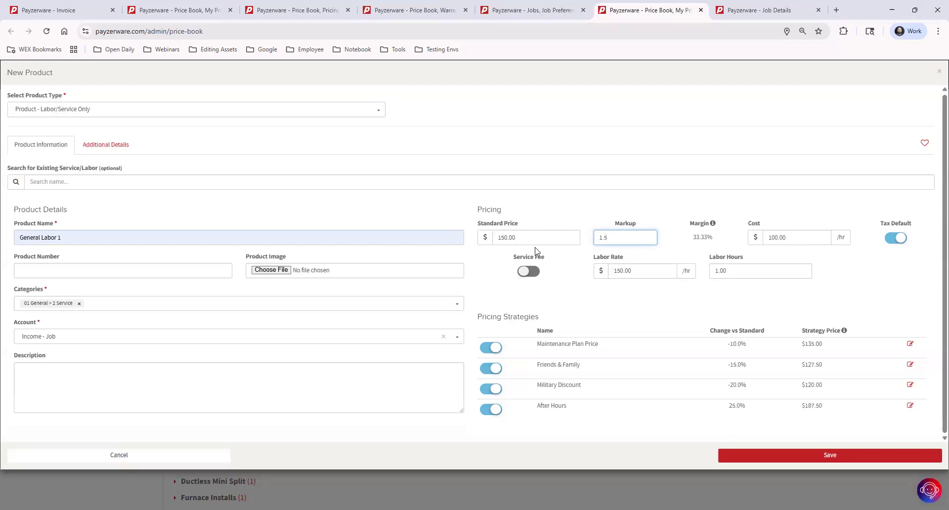
left_click(809, 206)
- Disable the Maintenance Plan Price, Friends & Family and Military Discount pricing strategies for General Labor 1, leaving After Hours enabled
left_click(496, 349)
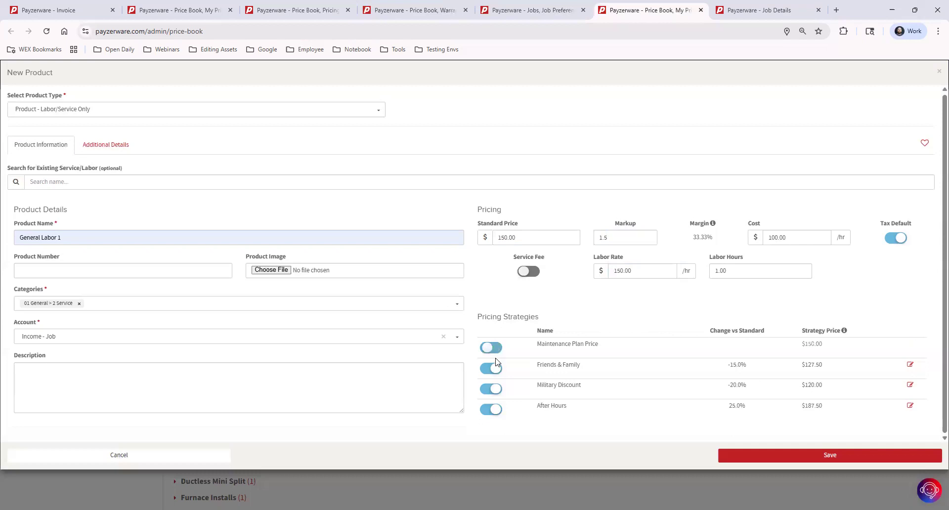
left_click(493, 370)
left_click(494, 387)
left_click(492, 410)
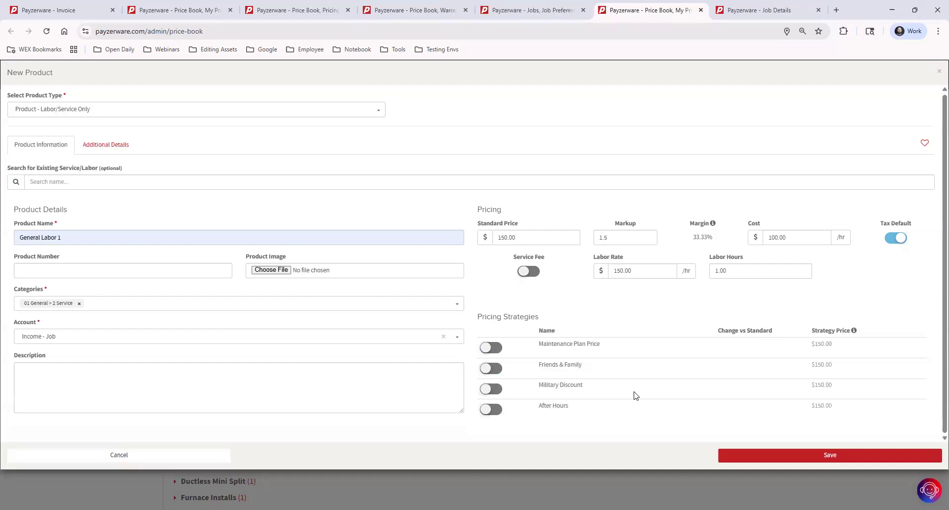
left_click(492, 409)
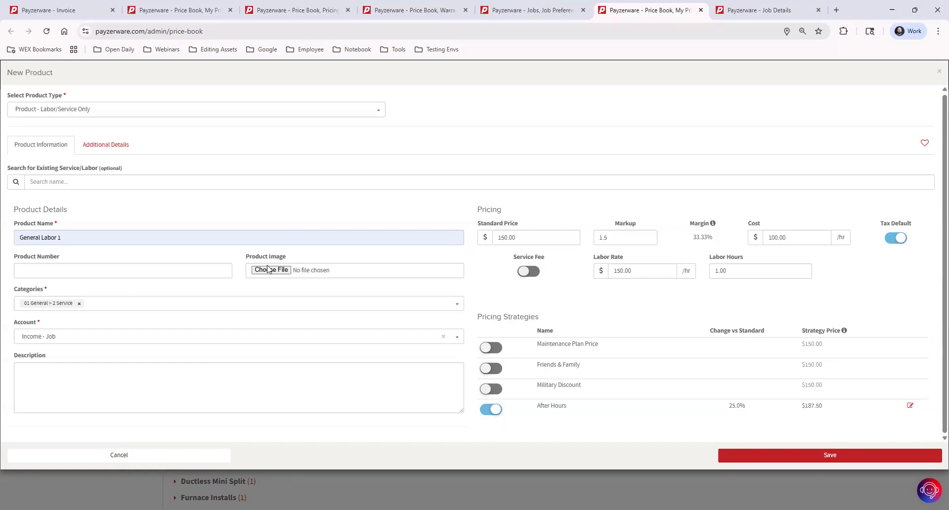
- Review the contractor warranty choices in the labor product's additional details and close the form without saving
left_click(106, 146)
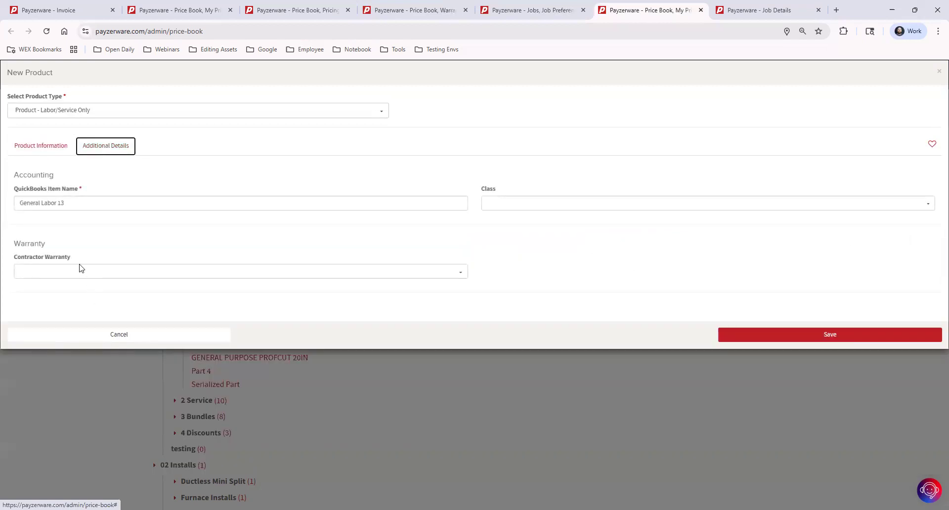
left_click(63, 272)
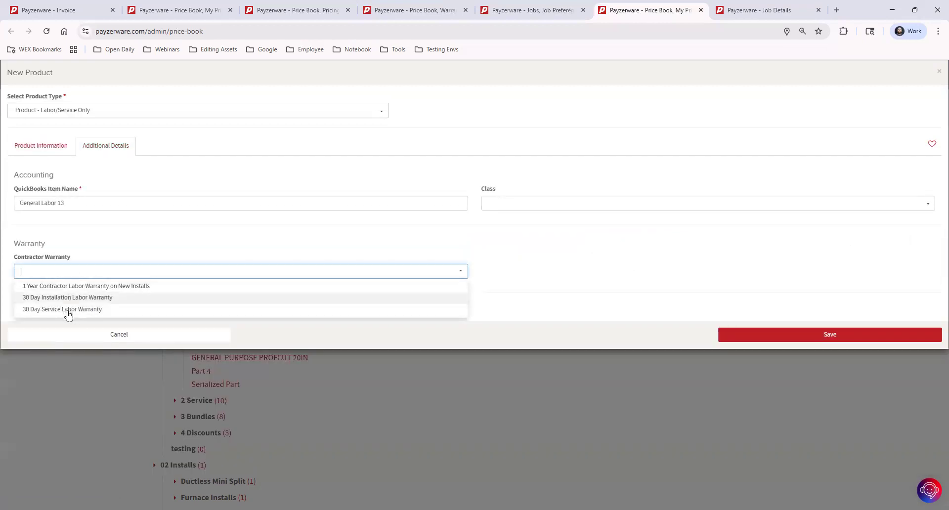
left_click(118, 247)
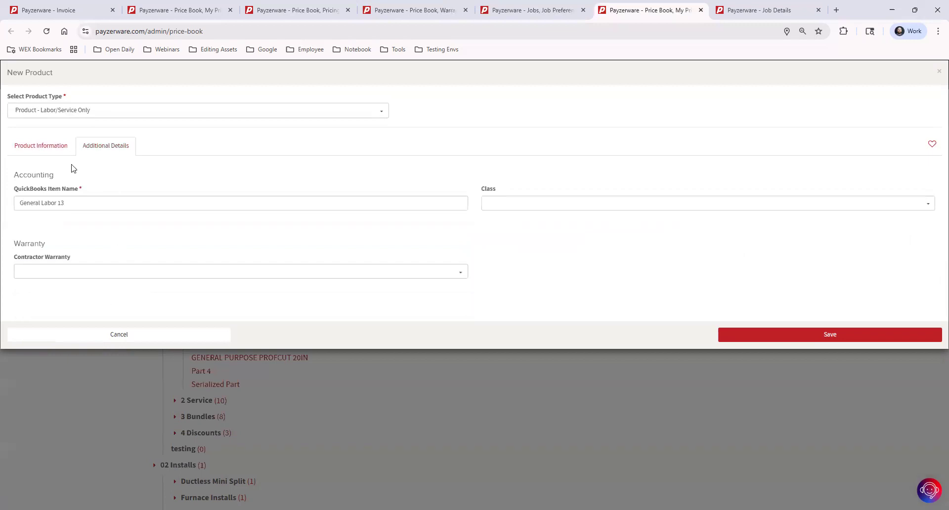
left_click(56, 144)
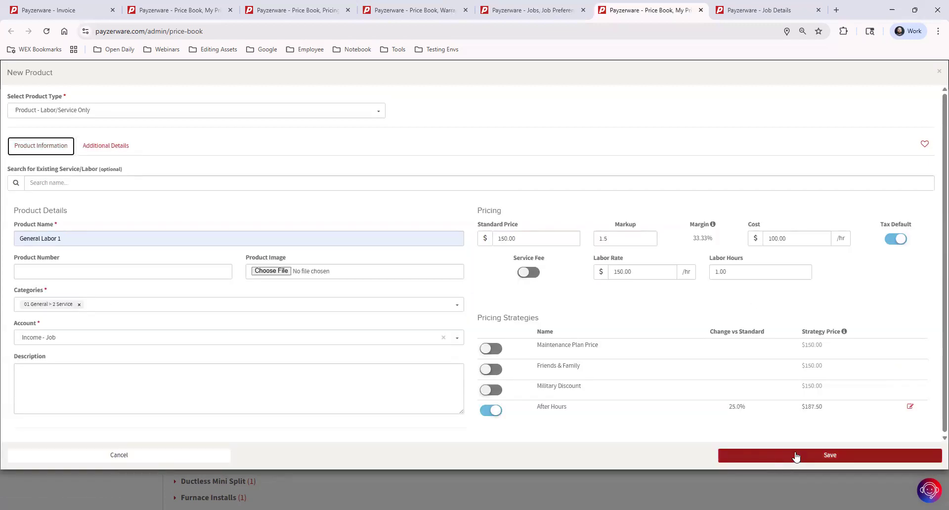
left_click(939, 71)
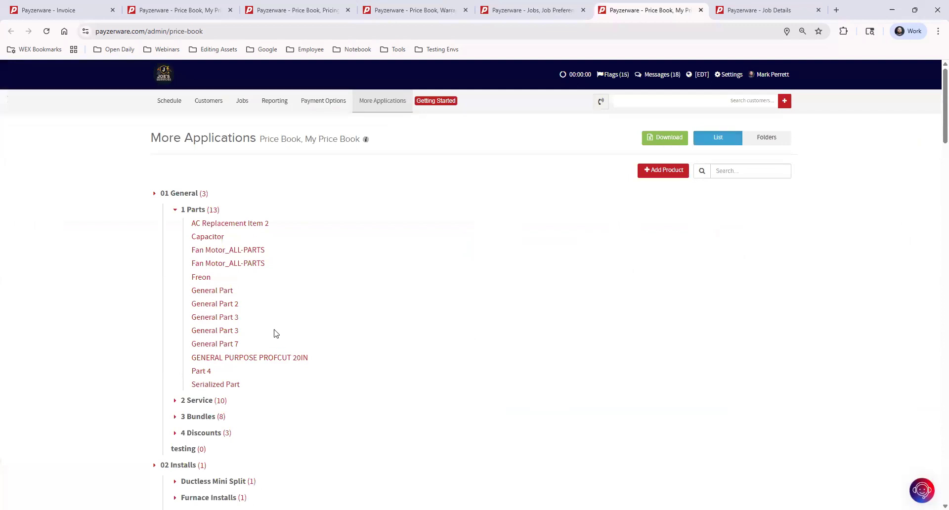
- Start a new Product Bundle - Multi Item Group and choose General Part 1 from a parts search for "general"
left_click(653, 175)
left_click(73, 112)
left_click(88, 150)
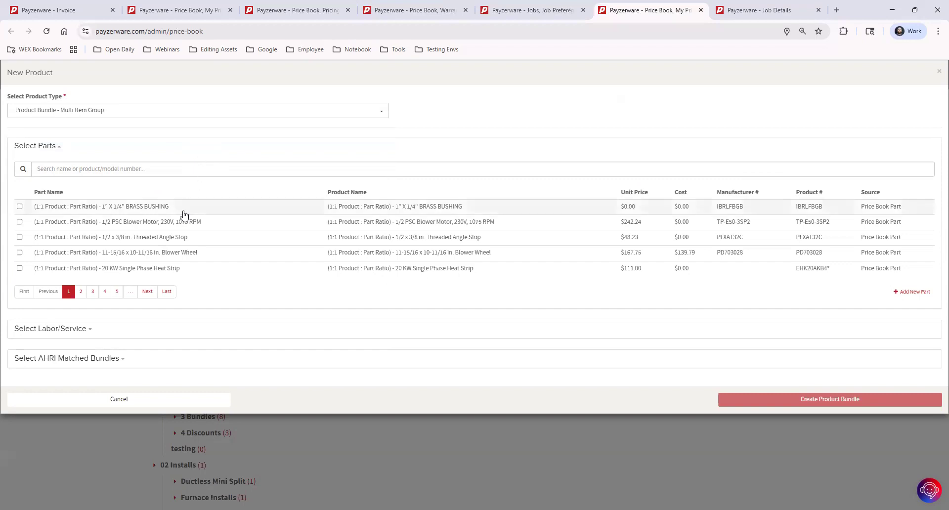
left_click(175, 169)
type("ge")
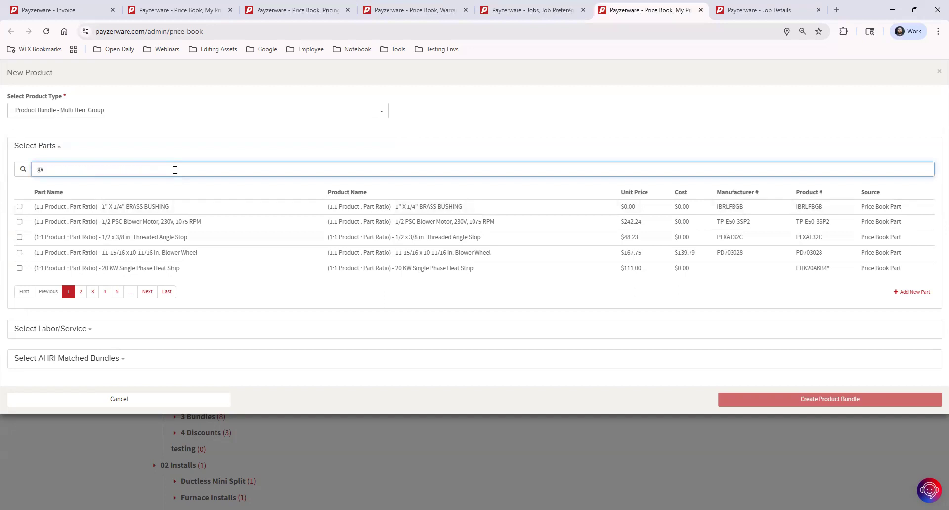
type("neral")
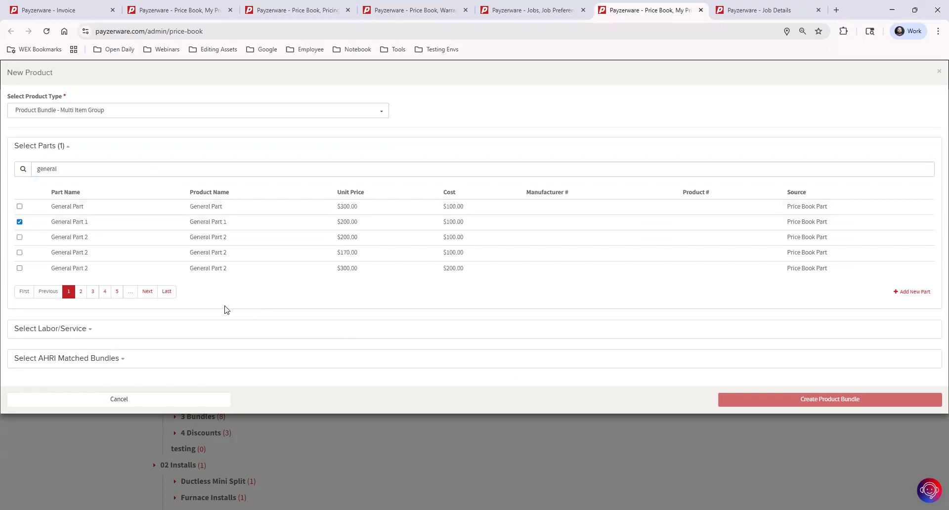
- Try adding a General Part 2 to the bundle, deselect it, and open and close the new-part form without saving
left_click(19, 236)
left_click(19, 252)
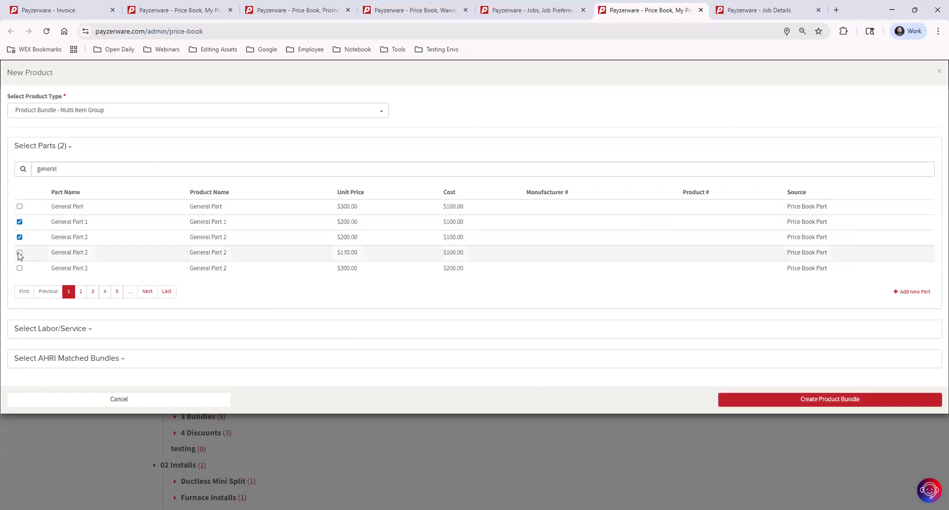
left_click(19, 252)
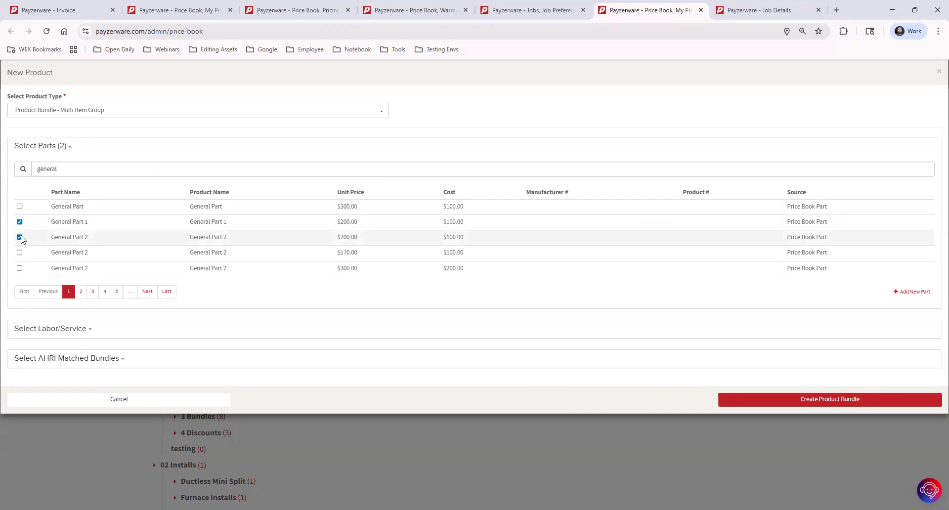
left_click(20, 236)
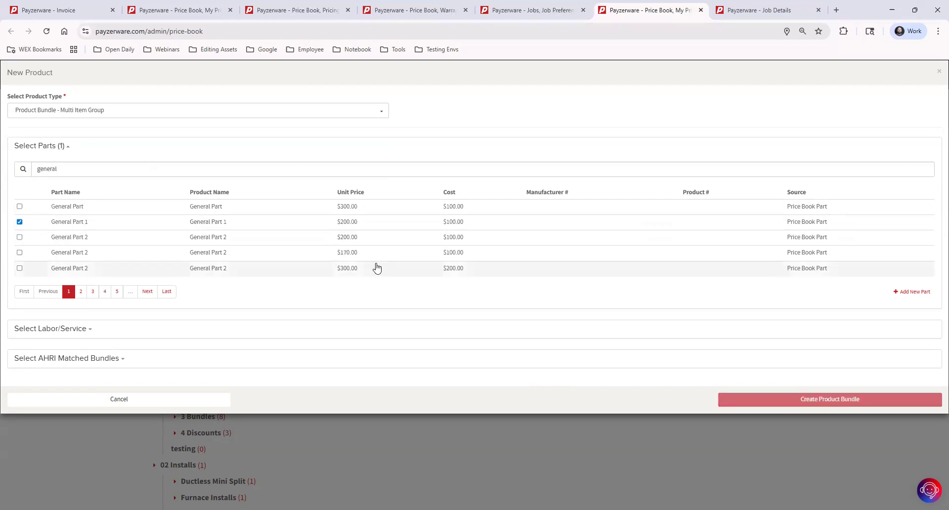
left_click(908, 293)
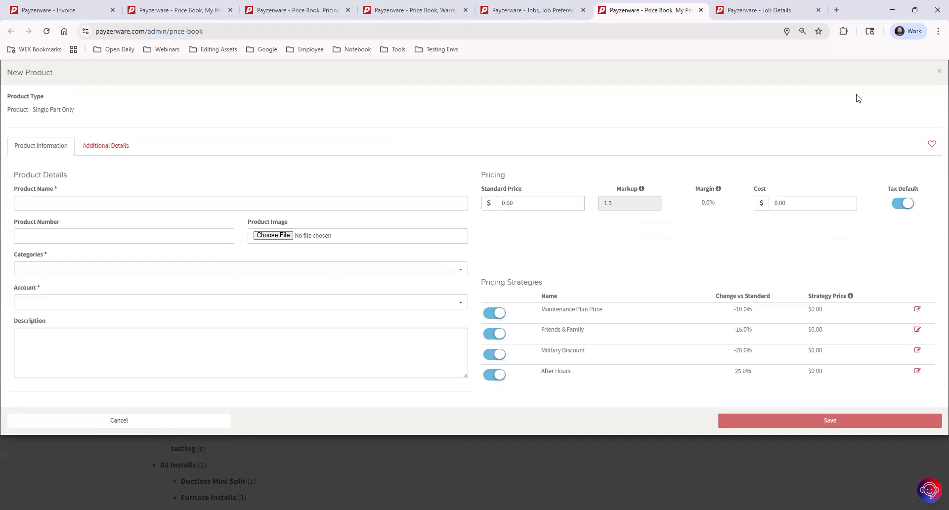
left_click(939, 71)
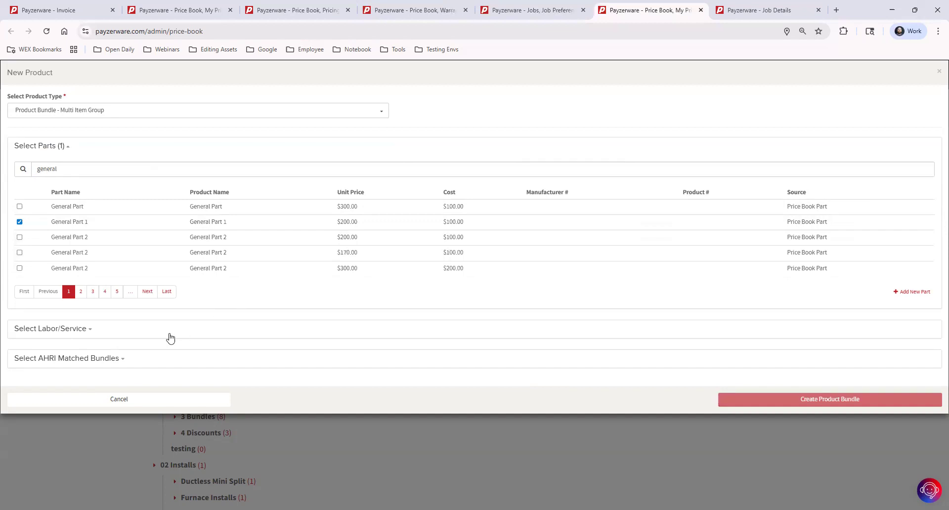
- Select 41625 PW Labor as the bundle's labor/service item and create the product bundle from the chosen items
left_click(122, 334)
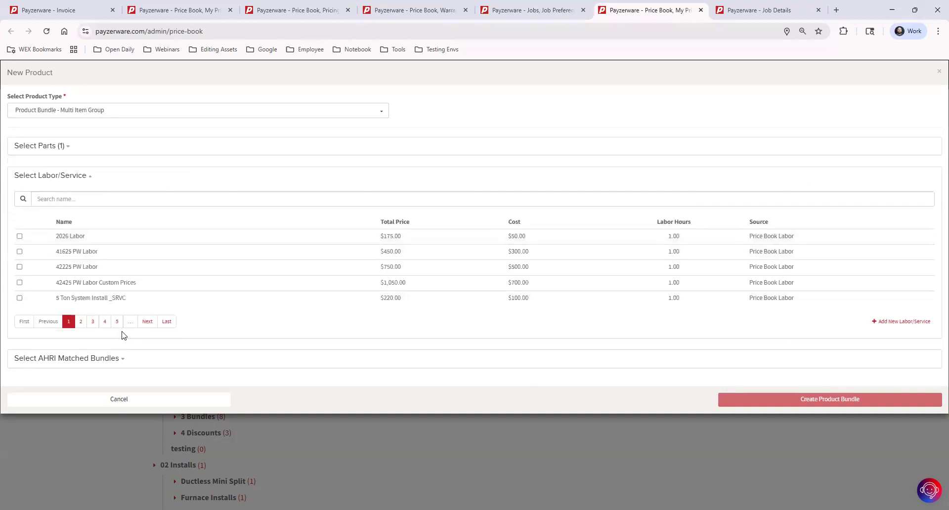
left_click(19, 252)
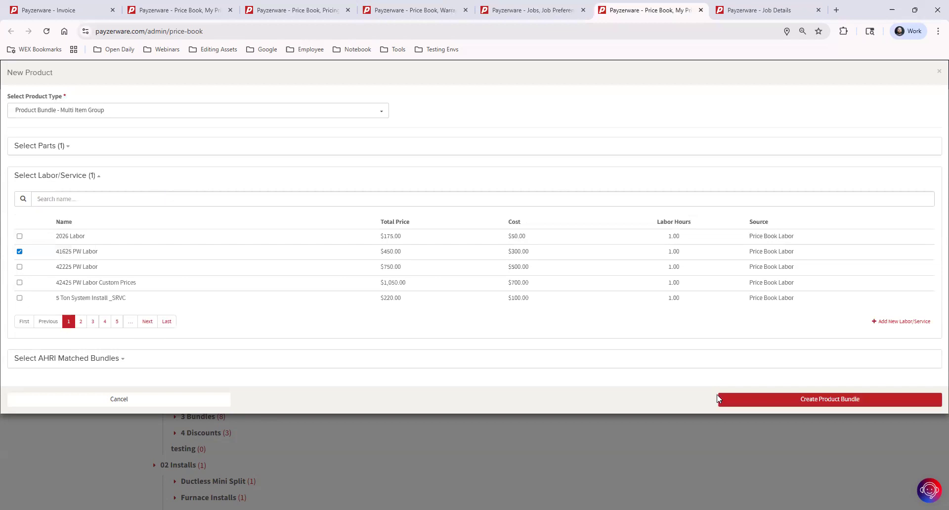
left_click(840, 400)
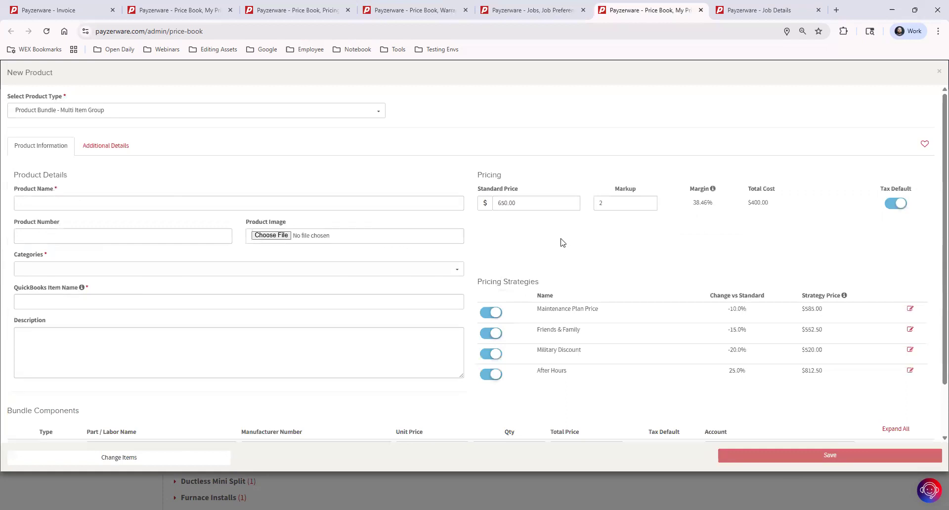
- Name the bundle Furnace Install and assign it to the 01 General > 3 Bundles category, leaving the description blank
scroll(563, 242, "down", 1)
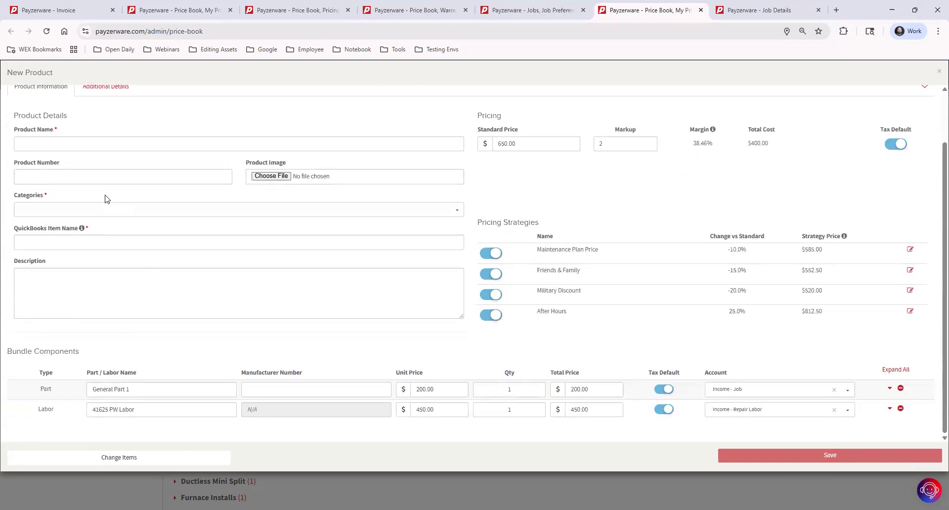
left_click(80, 143)
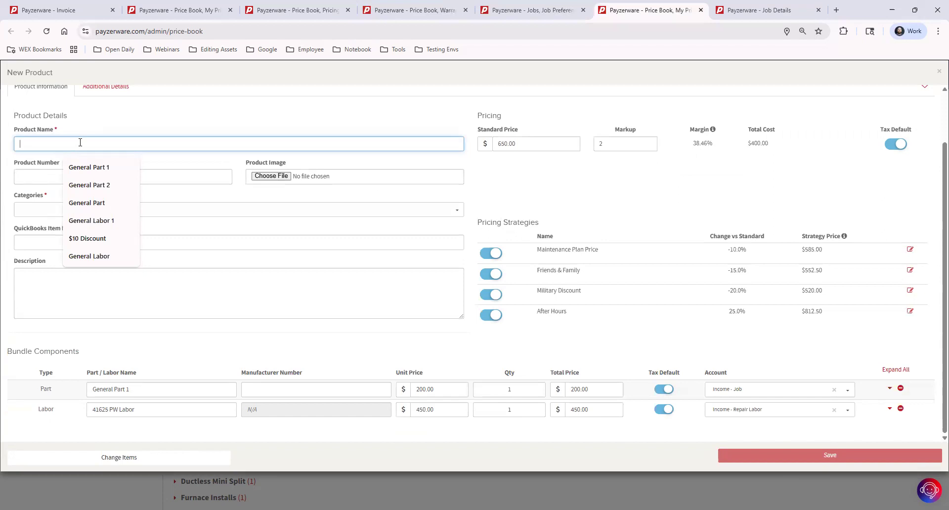
type("Furnace Install")
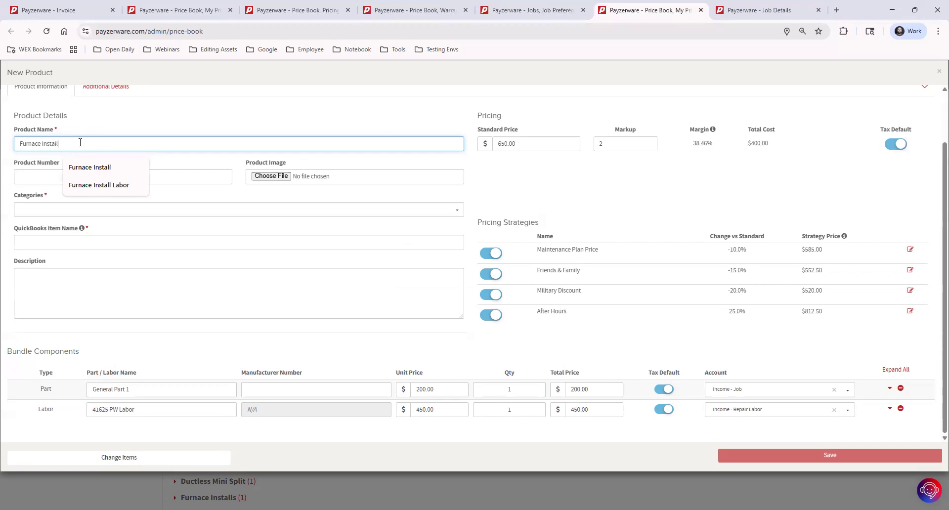
left_click(114, 113)
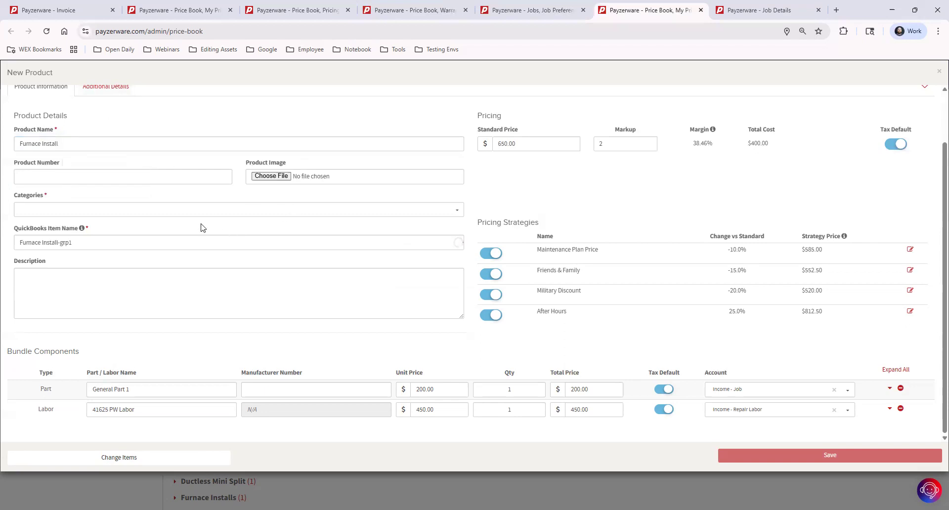
left_click(142, 210)
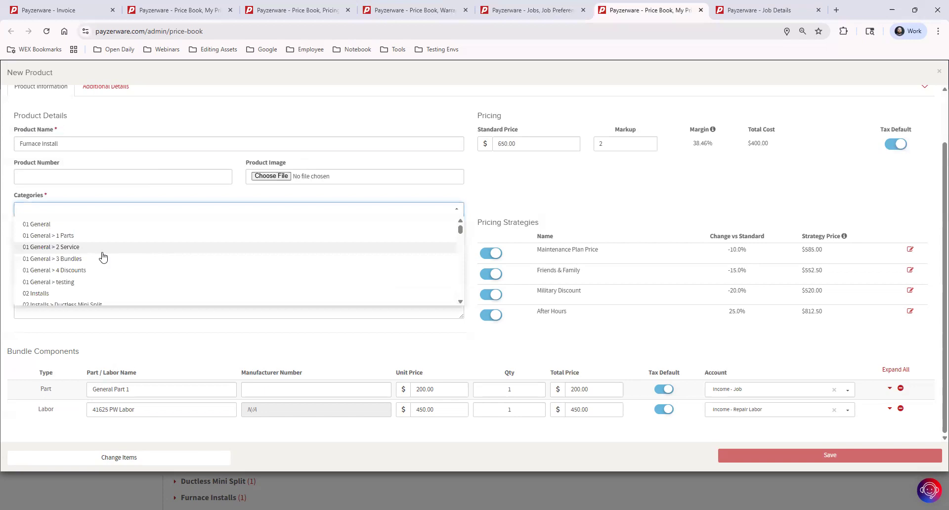
left_click(132, 259)
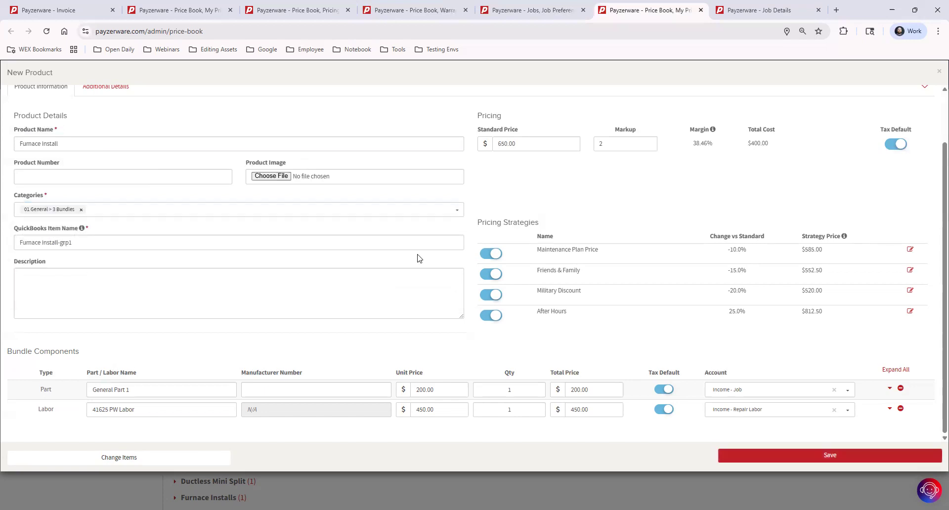
left_click(219, 290)
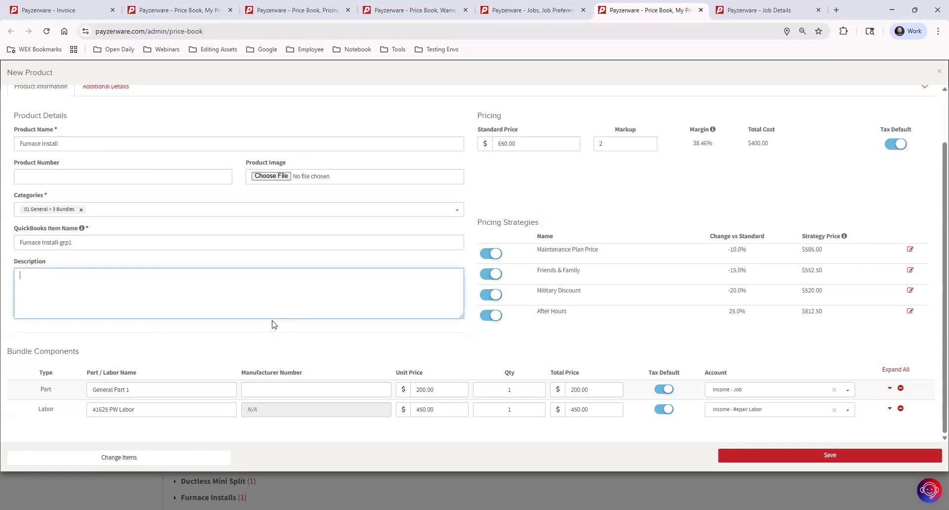
left_click(618, 189)
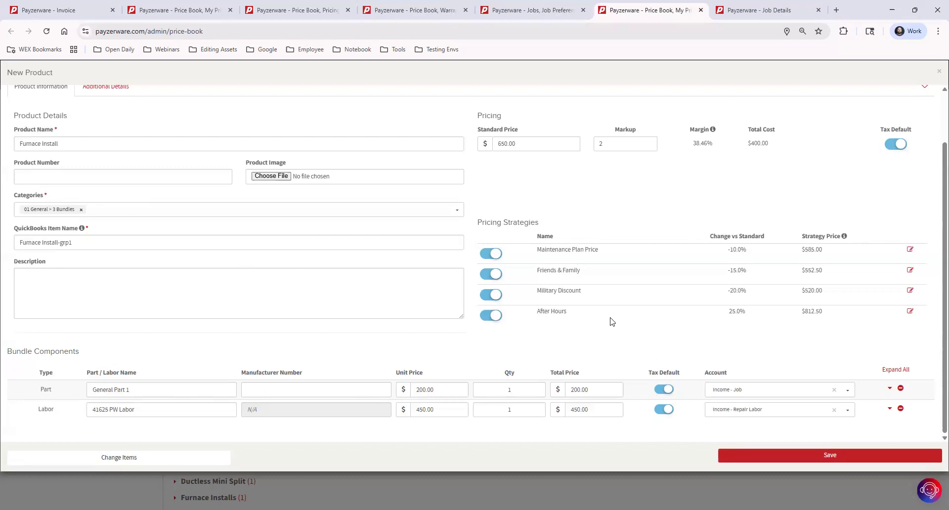
- Disable all four pricing strategies for the Furnace Install bundle and enable them again
scroll(612, 322, "up", 1)
left_click(495, 303)
left_click(496, 324)
left_click(496, 345)
left_click(492, 365)
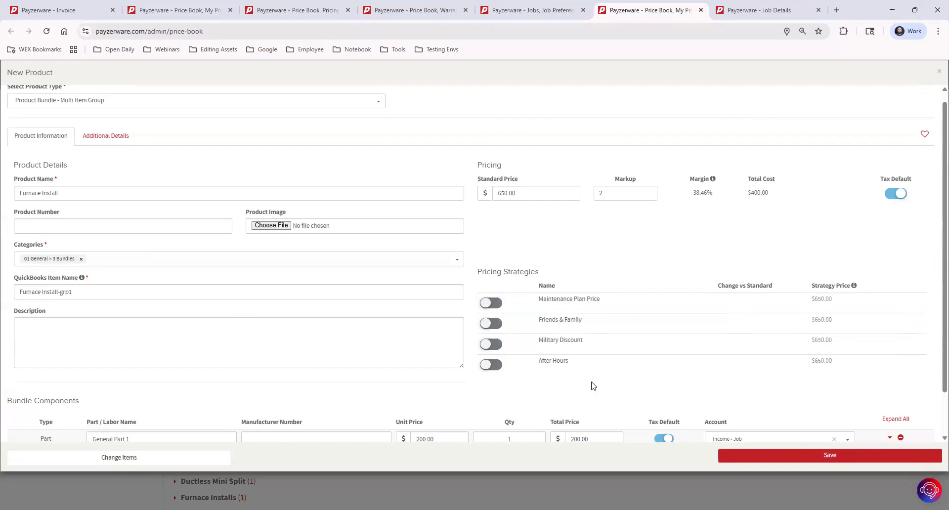
left_click(492, 366)
left_click(491, 345)
left_click(491, 324)
left_click(491, 303)
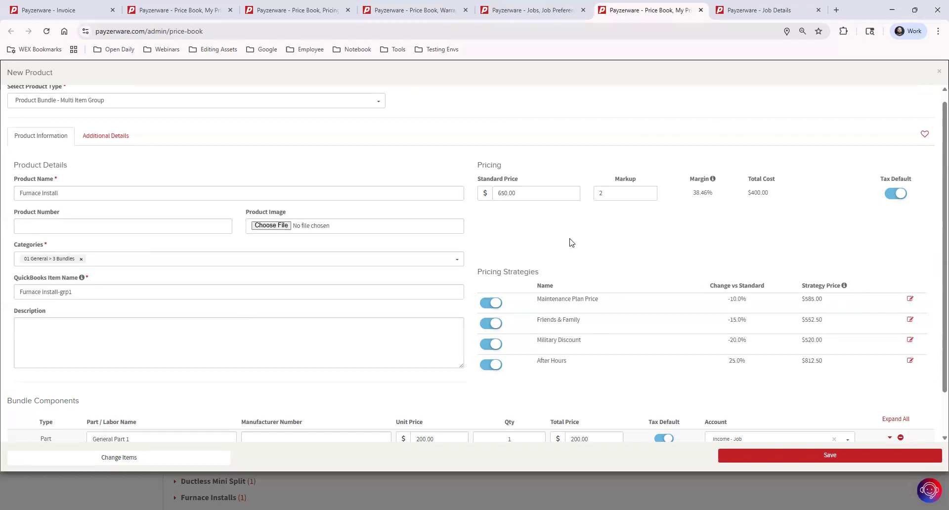
- In the bundle's additional details, enable QuickBooks Inventory Part for General Part 1 and turn it off again
left_click(114, 137)
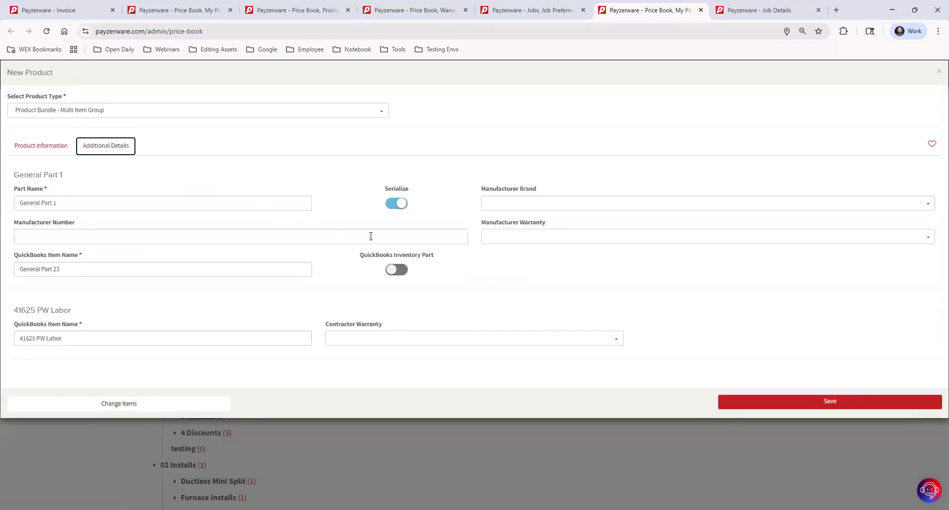
left_click(396, 269)
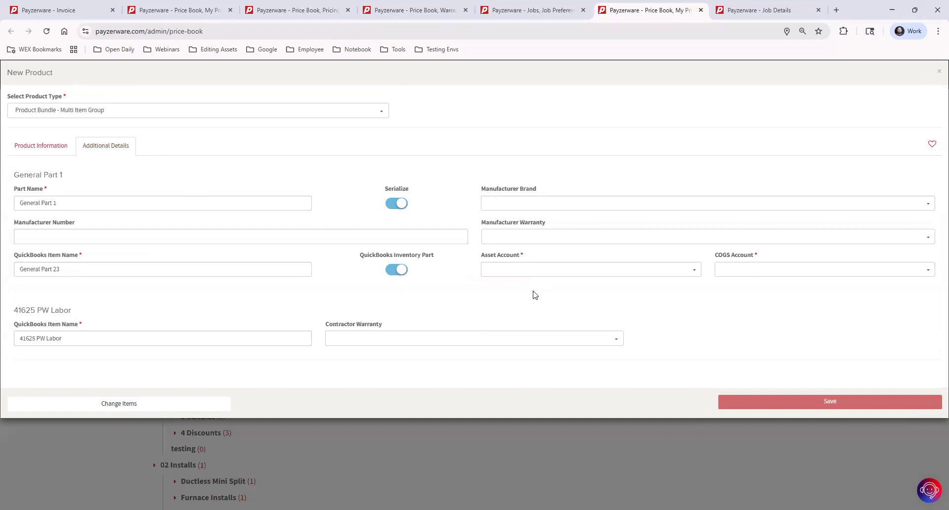
left_click(394, 271)
- Review the contractor warranty, manufacturer brand and manufacturer warranty choices, and close the bundle form without saving
left_click(335, 341)
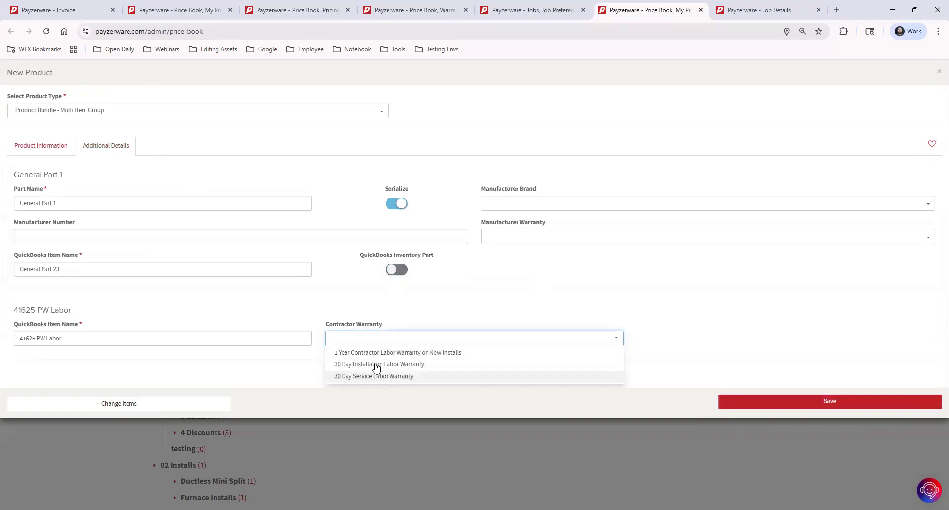
left_click(513, 201)
left_click(512, 178)
left_click(516, 234)
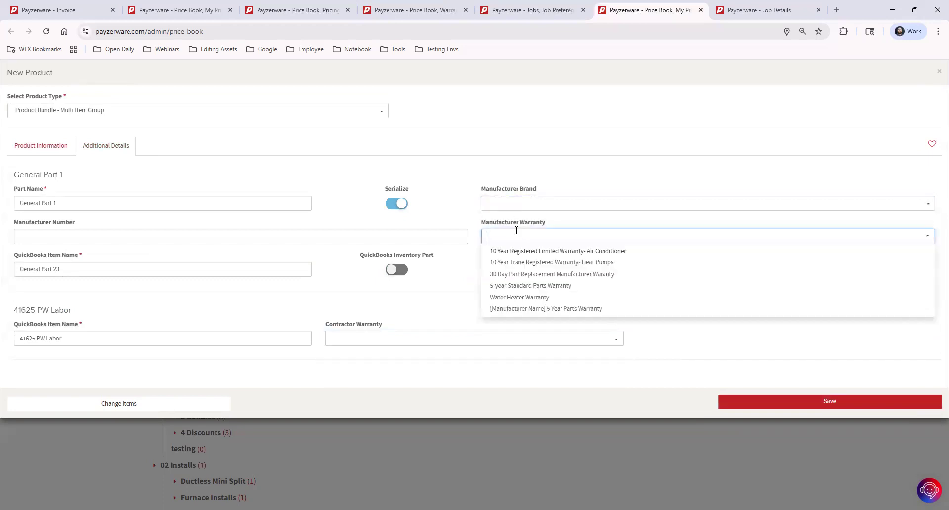
left_click(473, 162)
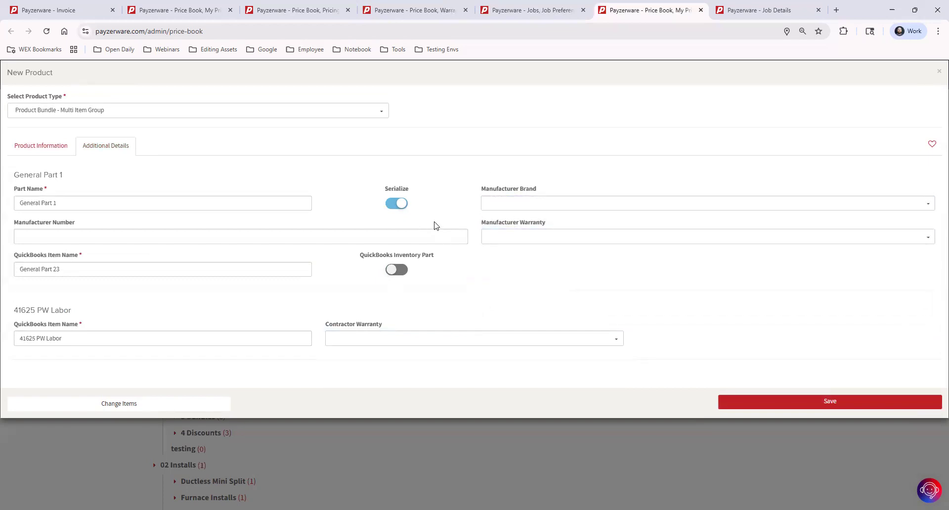
left_click(31, 145)
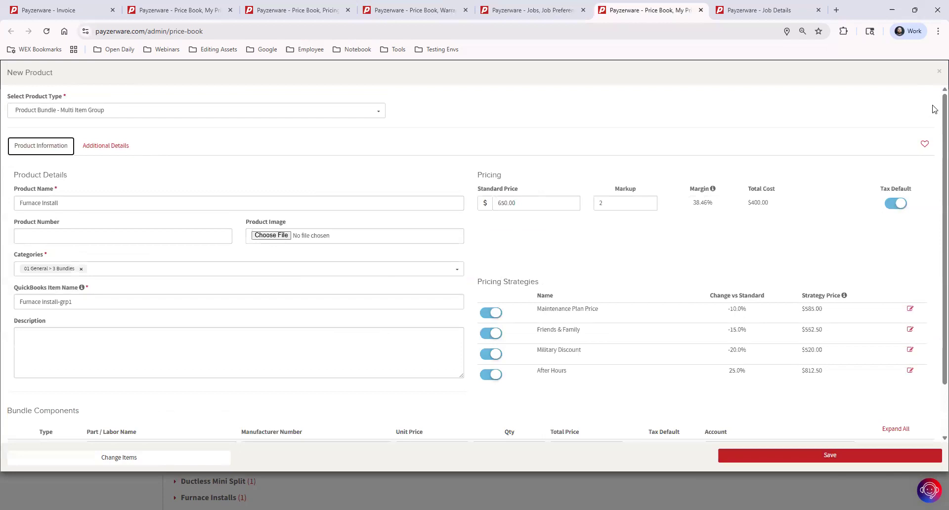
left_click(939, 71)
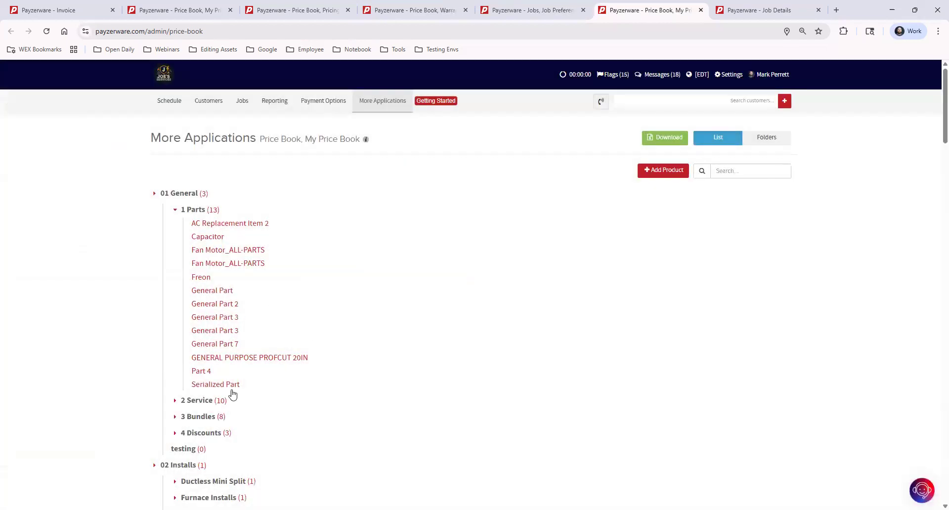
- Expand the 3 Bundles category under 01 General and look over its existing bundles
left_click(175, 418)
scroll(267, 326, "down", 3)
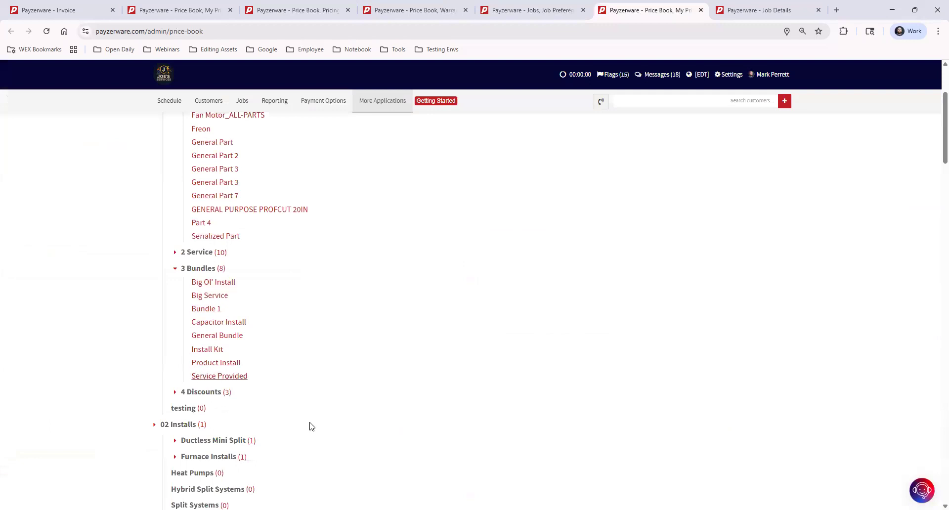
scroll(497, 275, "up", 2)
scroll(497, 275, "up", 1)
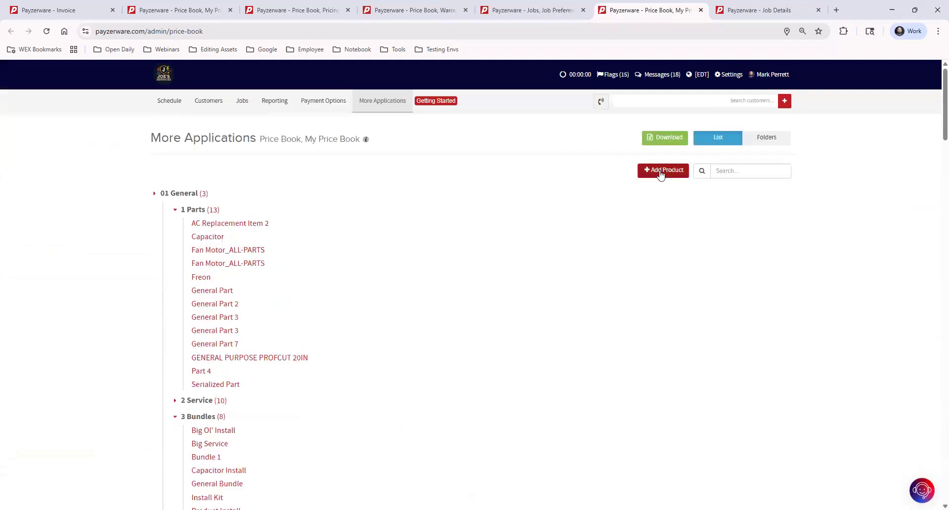
- Start a new product of type Discount, name it $10 Discount and set its price to -10.00
left_click(650, 174)
left_click(116, 113)
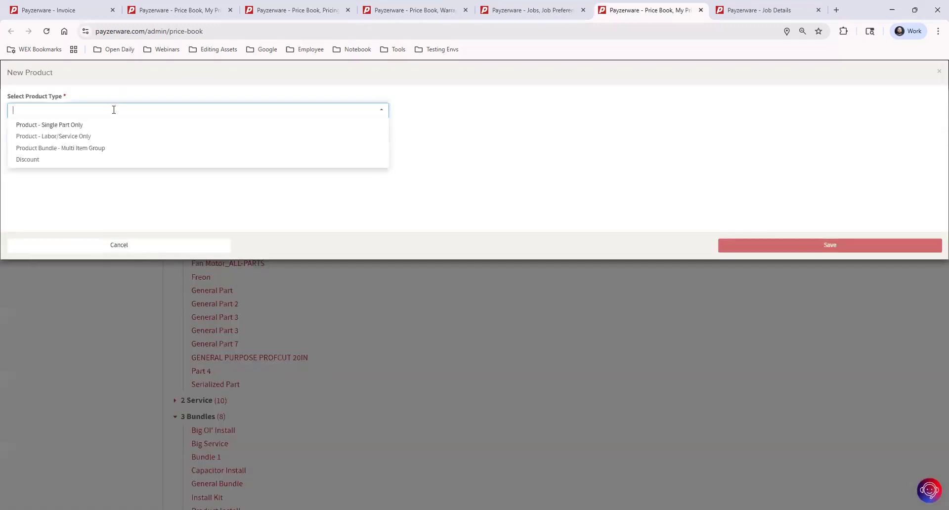
left_click(58, 161)
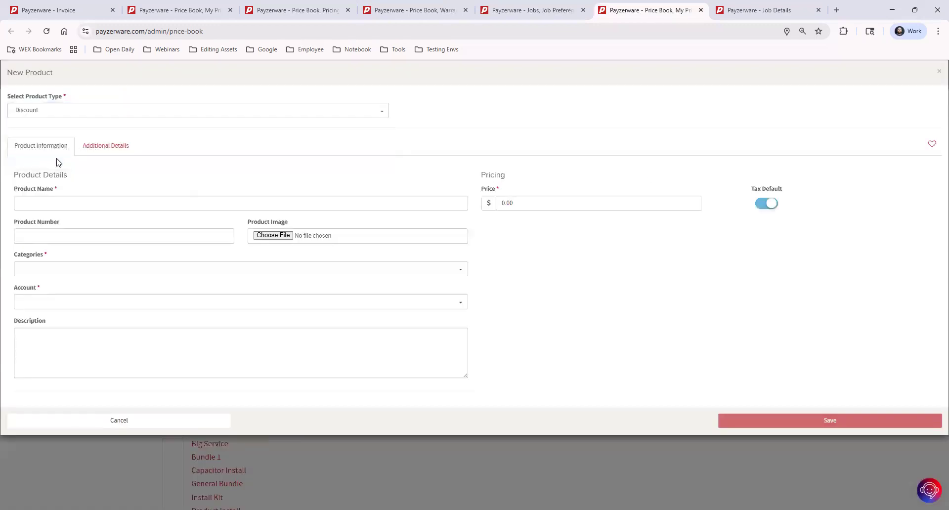
left_click(77, 202)
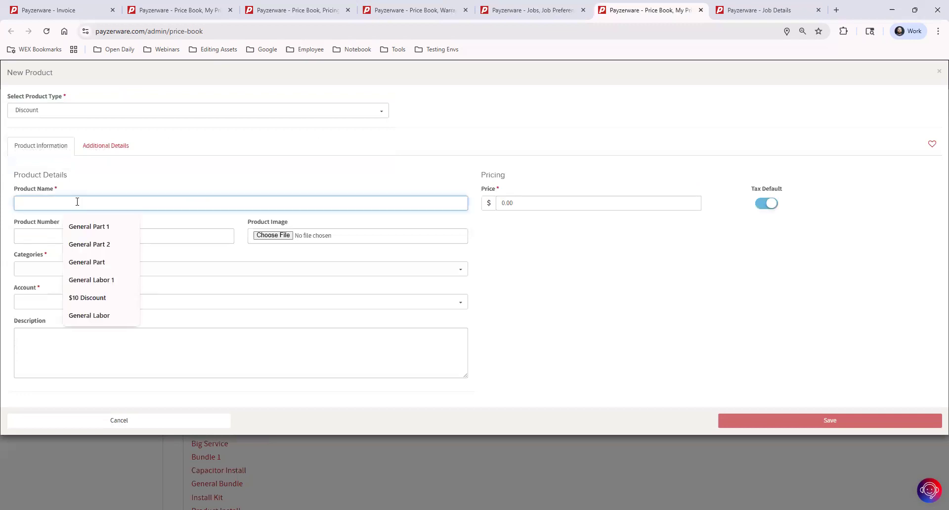
left_click(99, 298)
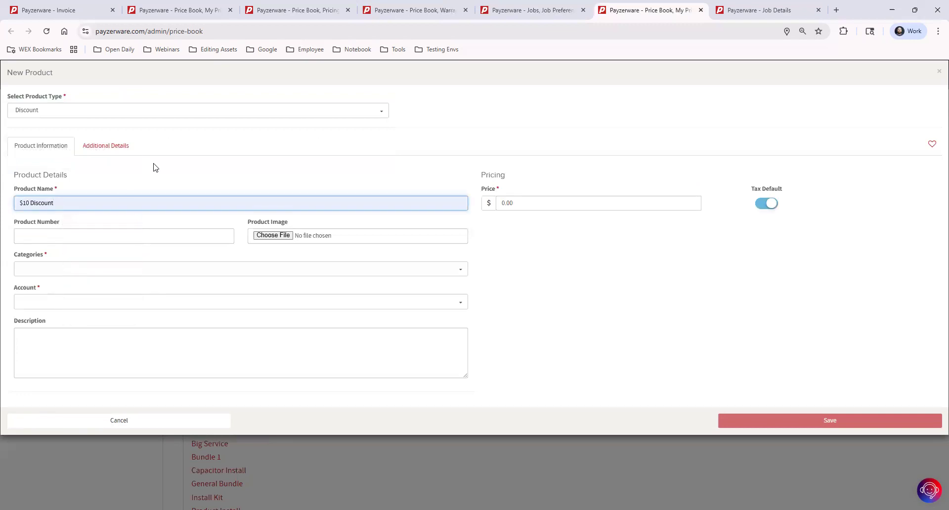
left_click(524, 203)
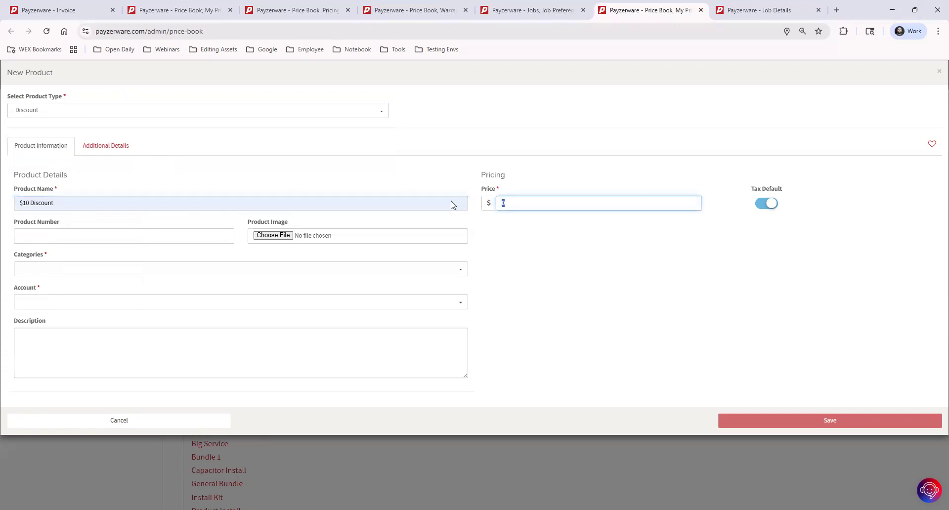
type("12")
key("BackSpace")
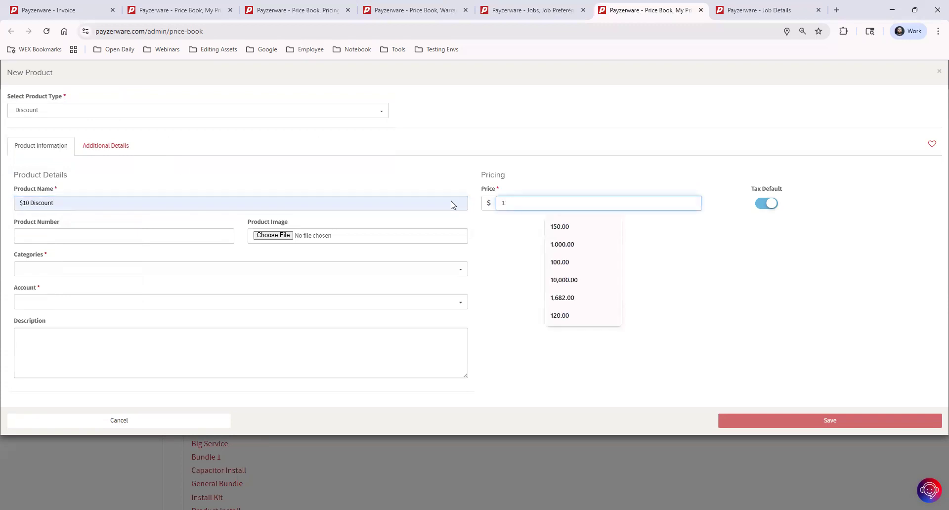
type("0.00")
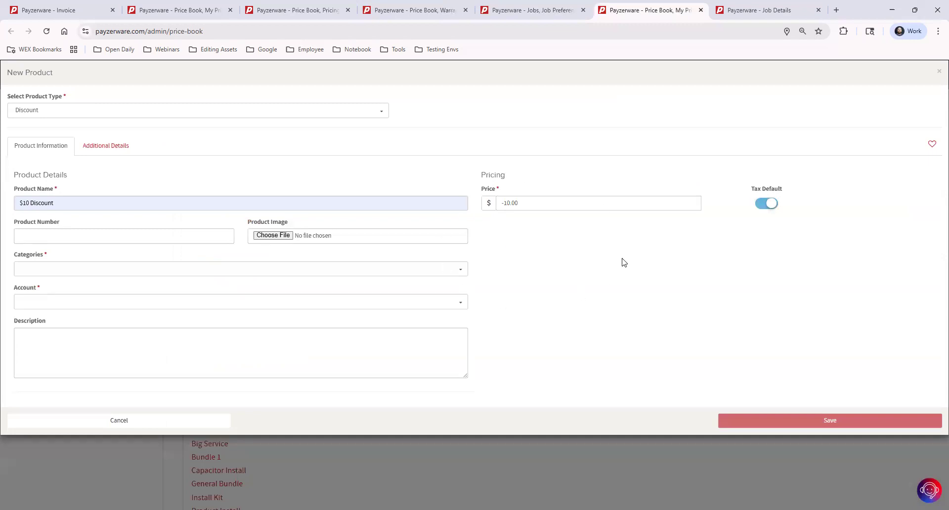
- Assign the discount to category 01 General > 4 Discounts and account Income - Job, and close the form without saving
left_click(55, 269)
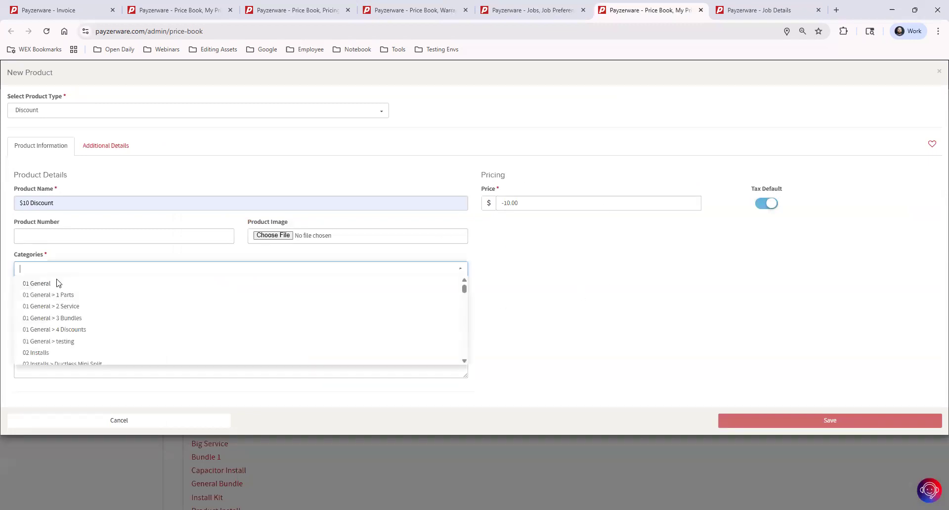
left_click(88, 330)
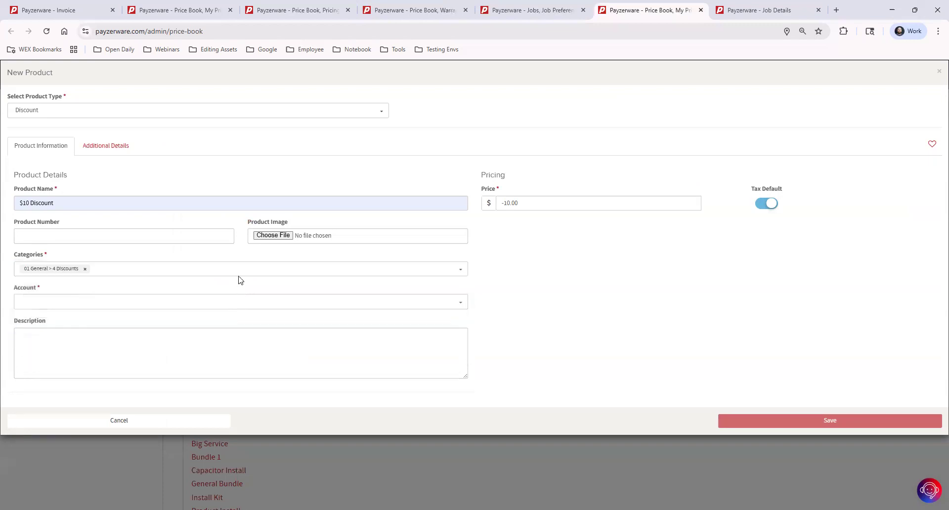
left_click(95, 303)
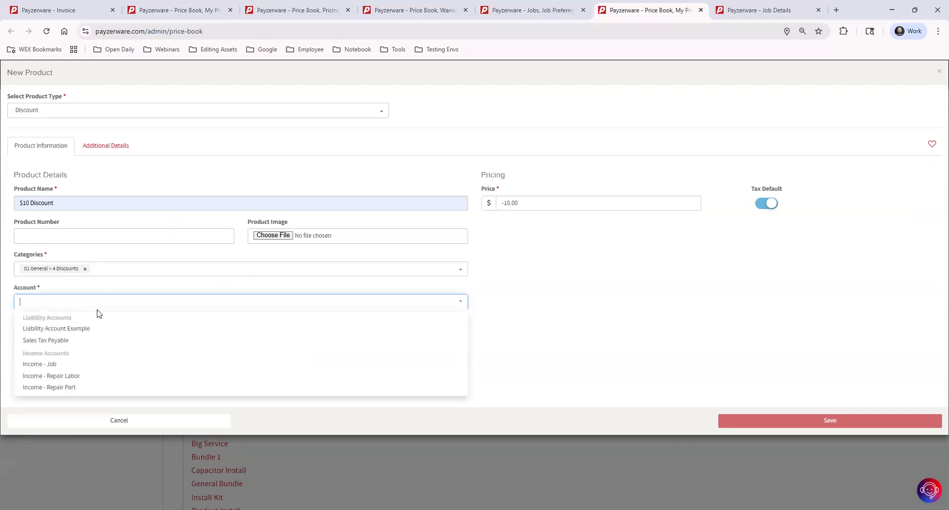
left_click(85, 364)
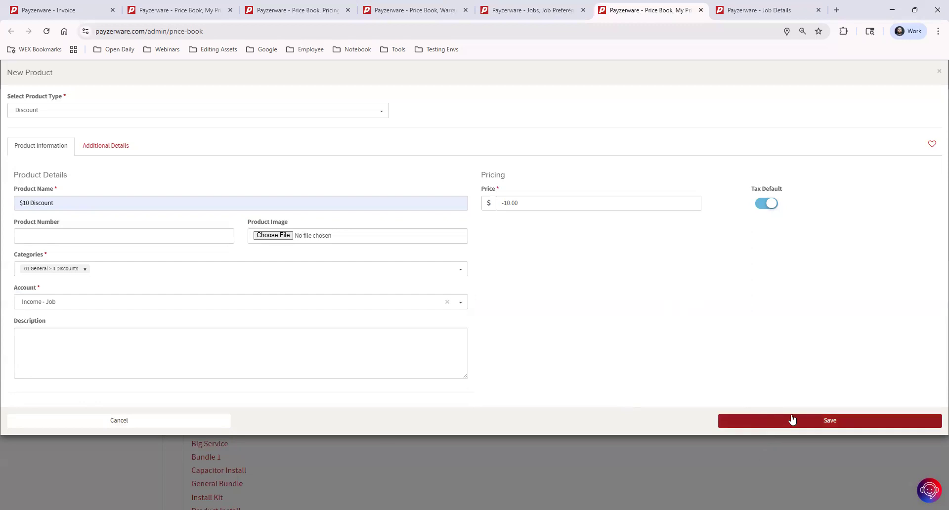
left_click(939, 72)
- Expand the 4 Discounts category under 01 General and look over its existing discounts
scroll(217, 428, "down", 3)
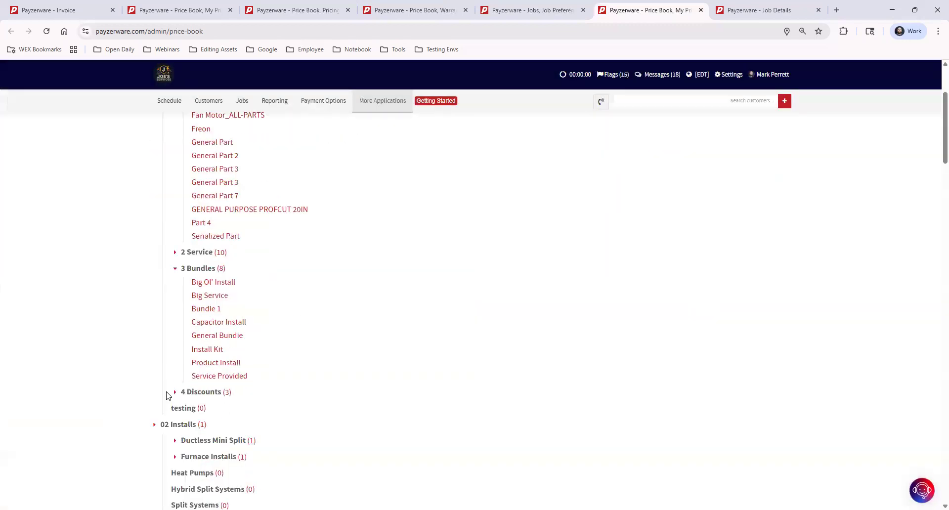
left_click(187, 393)
scroll(192, 388, "down", 1)
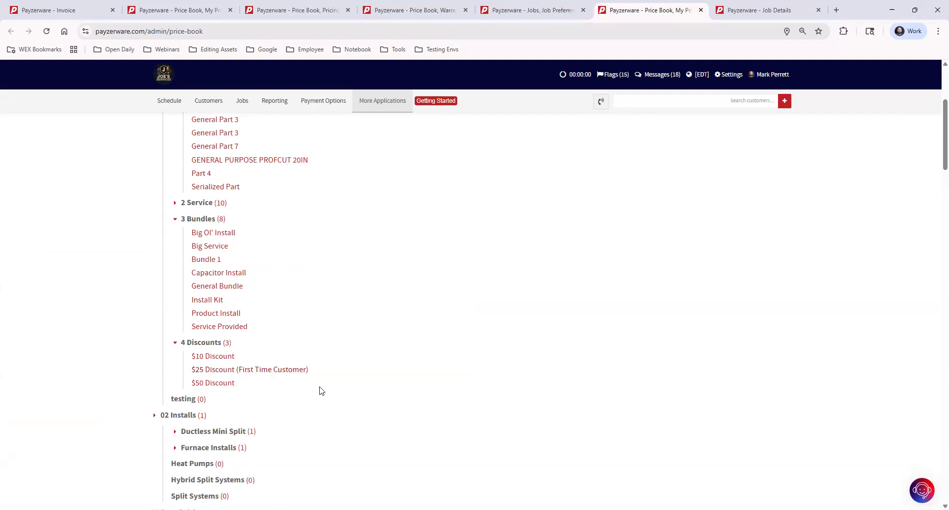
scroll(348, 398, "up", 4)
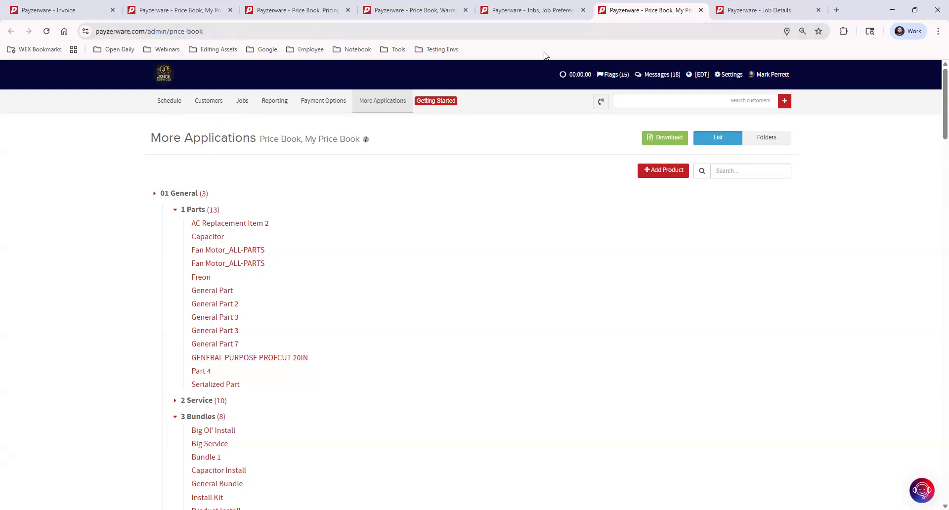
- Switch to the Price Book Example job and start a new invoice for it
left_click(743, 8)
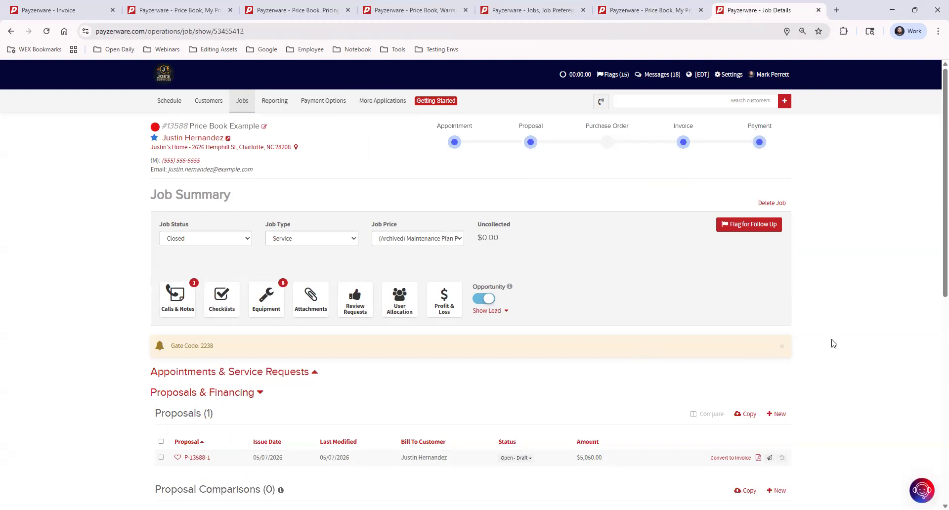
scroll(833, 343, "down", 6)
scroll(832, 343, "down", 2)
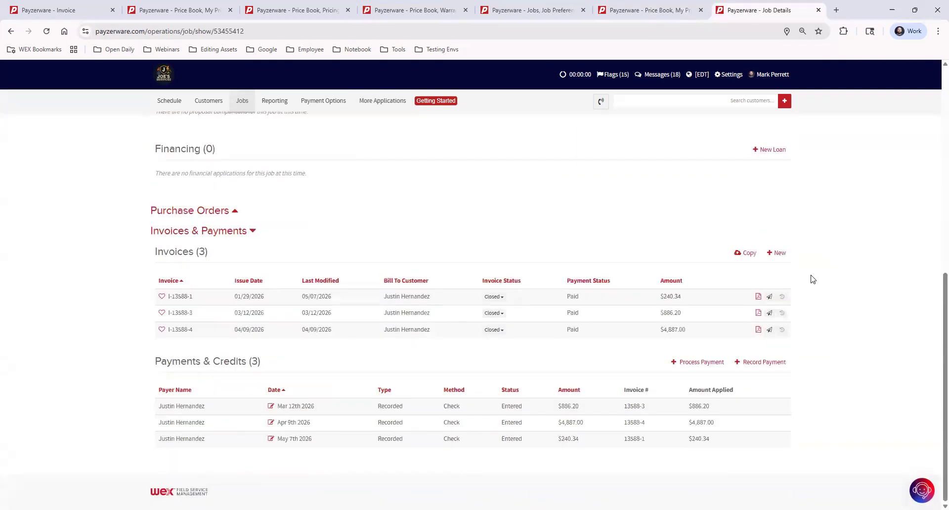
left_click(780, 254)
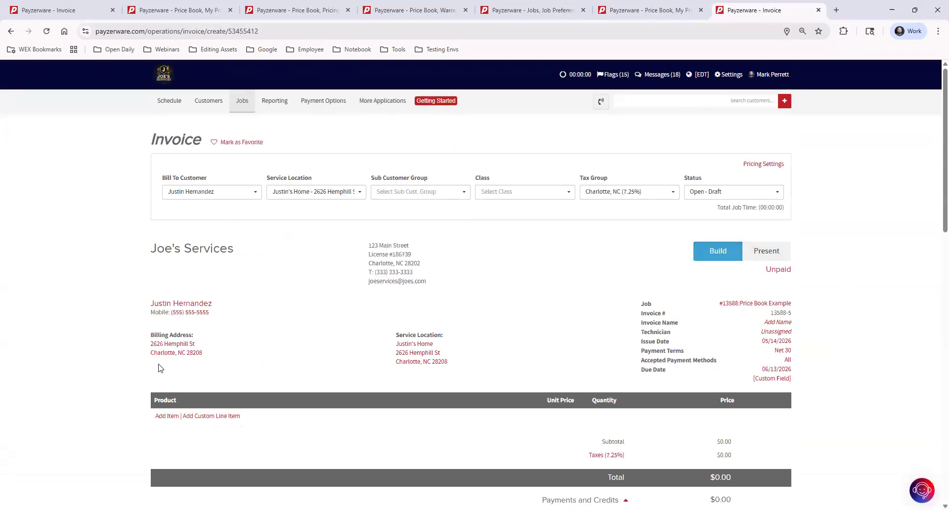
- Open the invoice's item picker, search for "general part" and select General Part 2
left_click(162, 417)
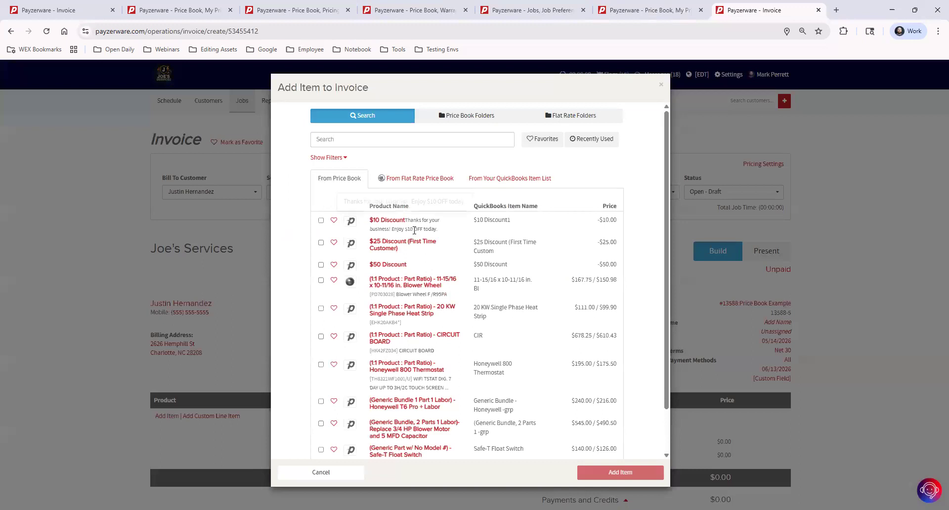
scroll(441, 312, "down", 2)
scroll(437, 320, "up", 2)
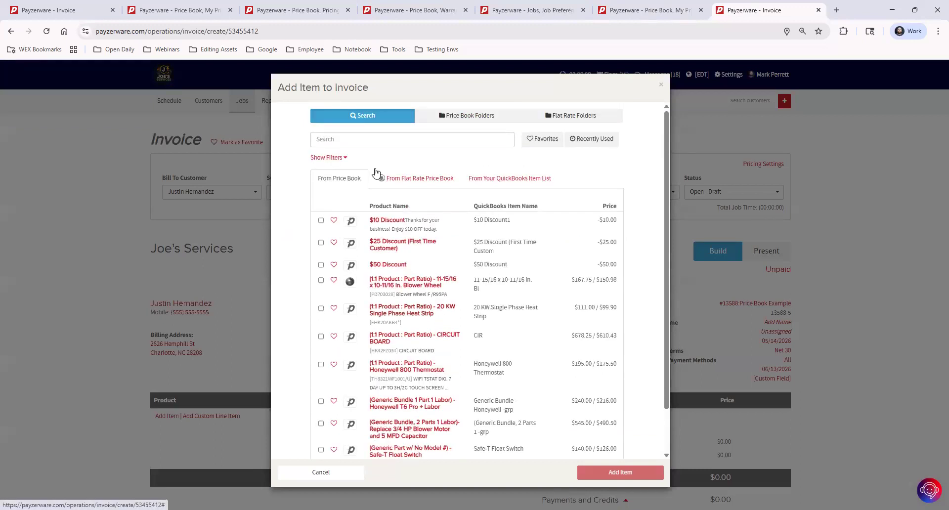
left_click(348, 140)
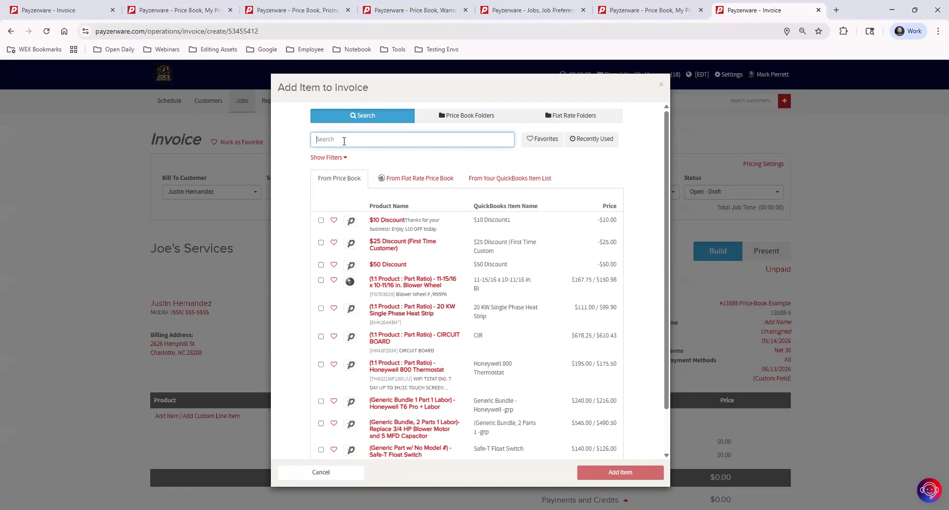
type("general part")
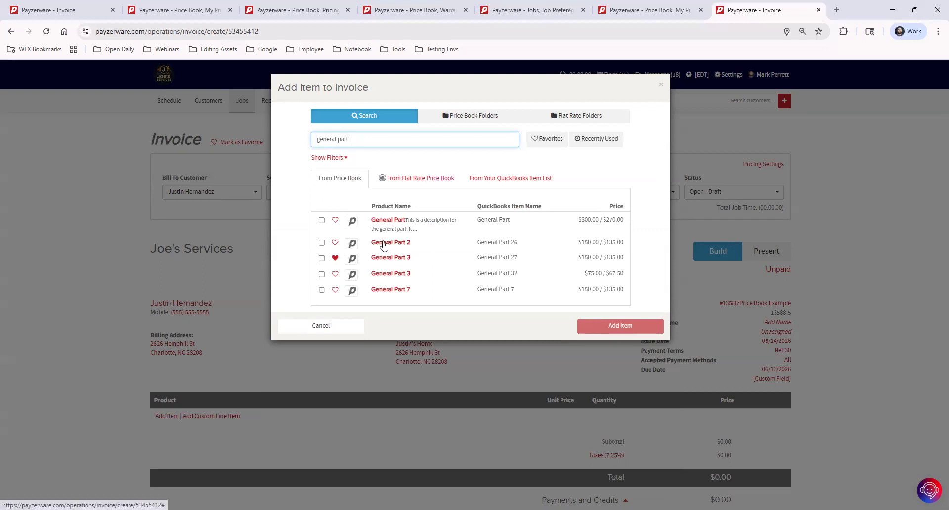
left_click(384, 246)
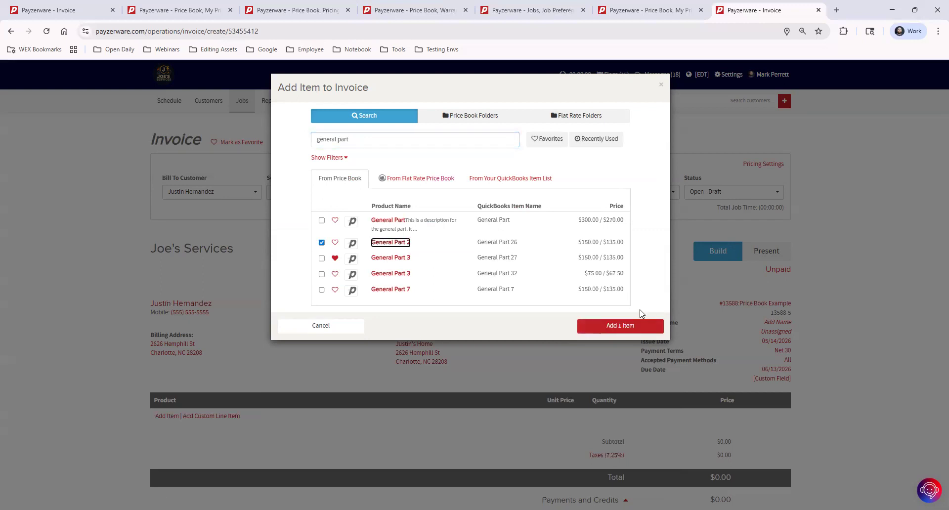
- Clear the search, select General Labor from the price book folder 01 General > 2 Service, and add both selected items to the invoice
triple_click(371, 141)
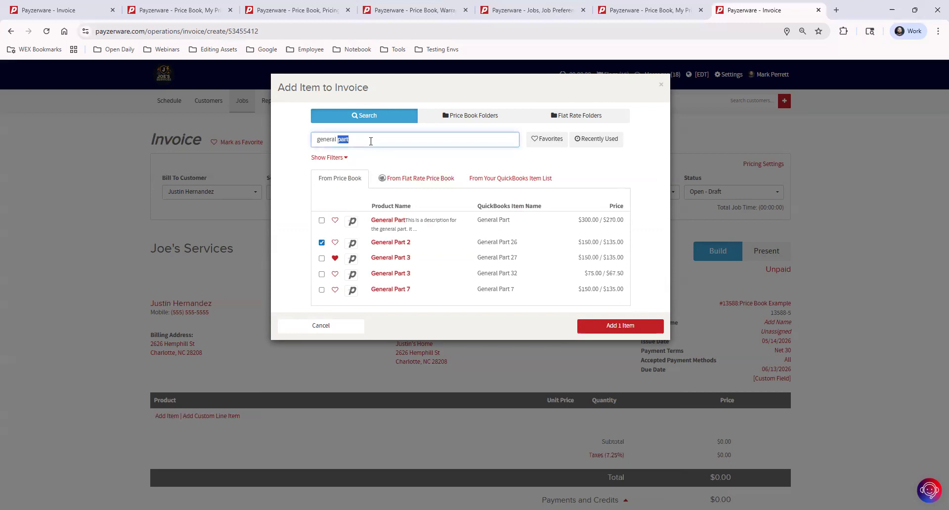
key("BackSpace")
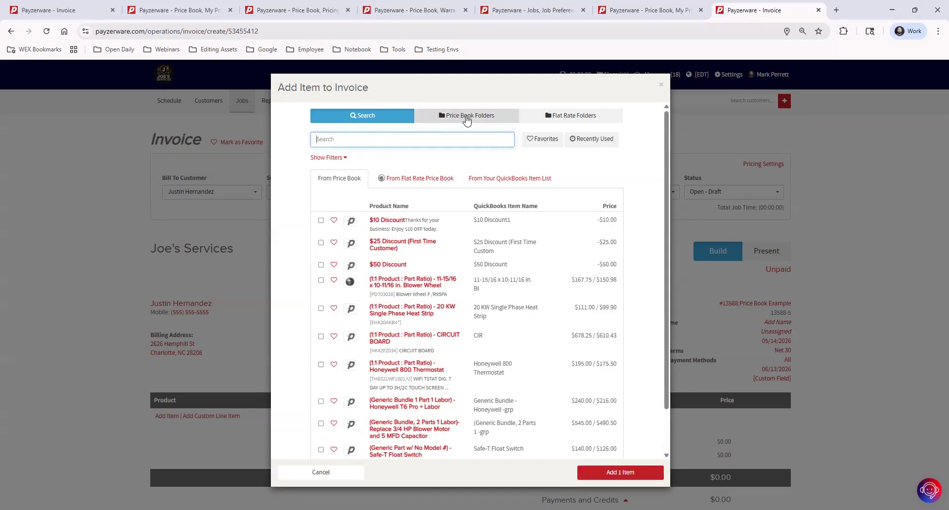
left_click(466, 118)
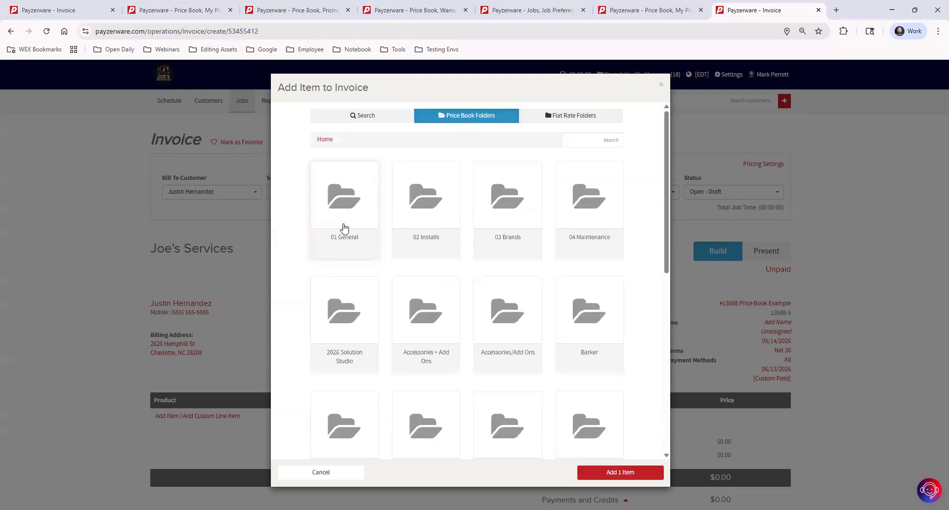
left_click(337, 198)
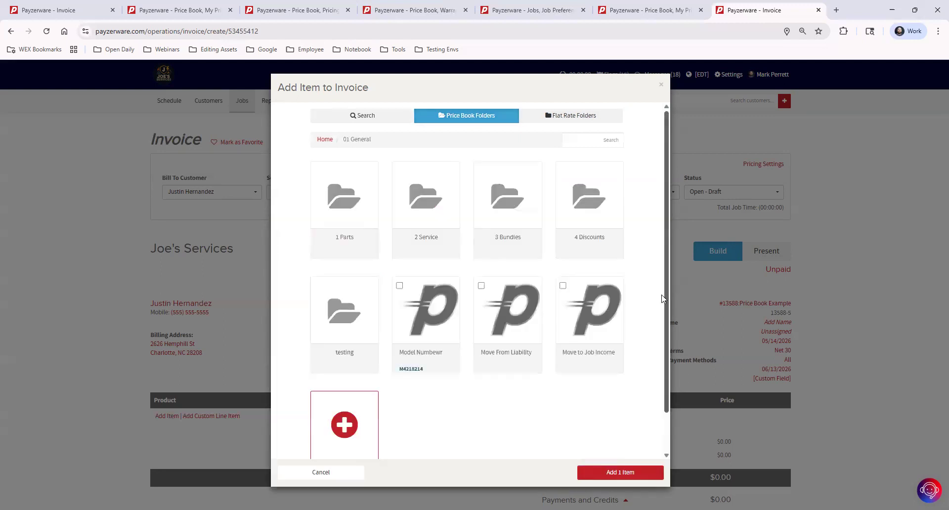
left_click(422, 211)
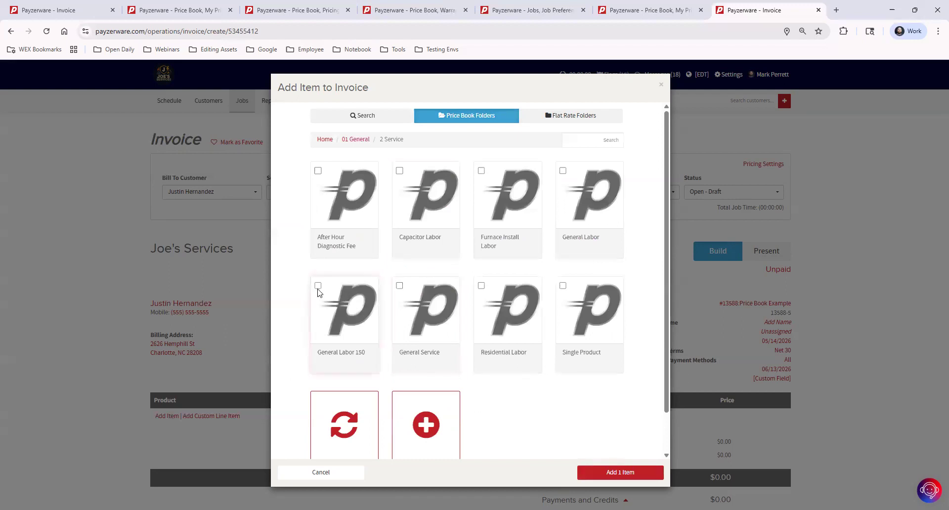
left_click(562, 171)
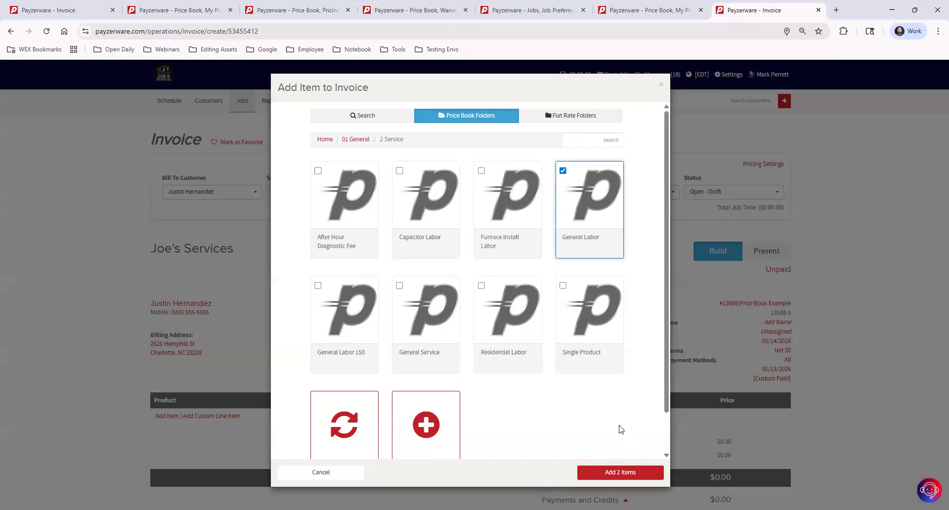
left_click(613, 474)
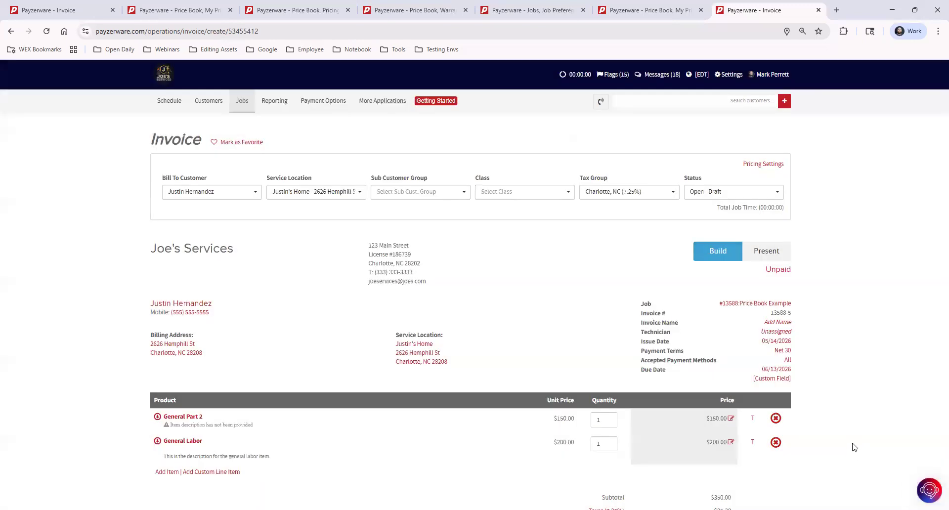
- Rename the General Part 2 line item to General Part and set its total price to $200.00
scroll(415, 391, "down", 3)
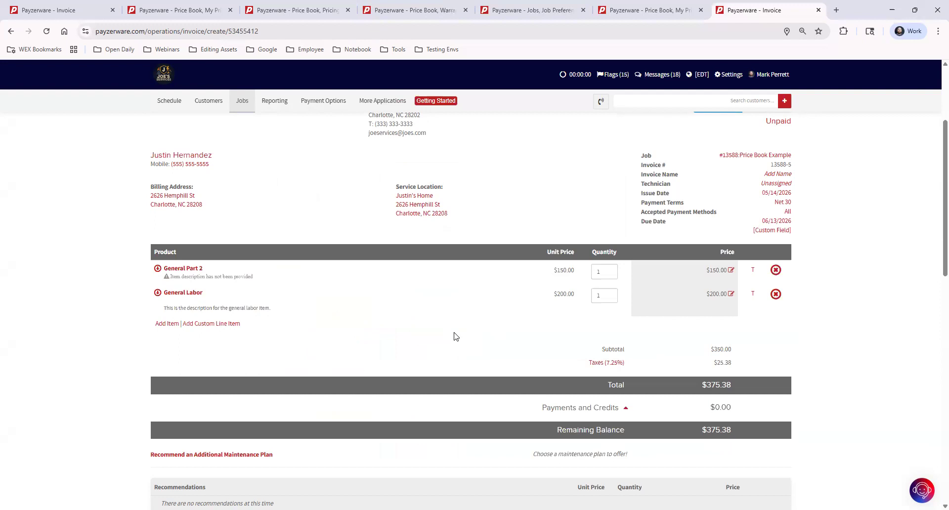
left_click(171, 271)
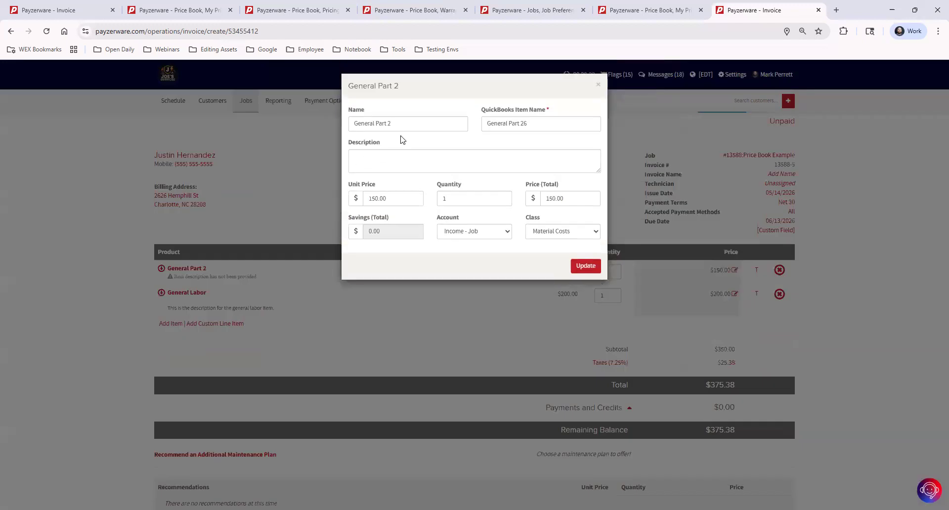
left_click(406, 124)
key("BackSpace")
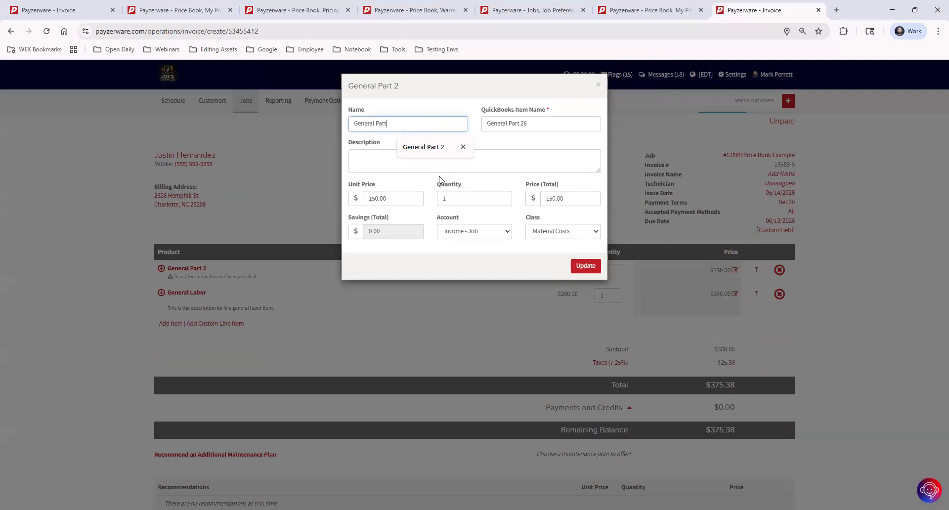
left_click(549, 163)
double_click(567, 199)
type("20")
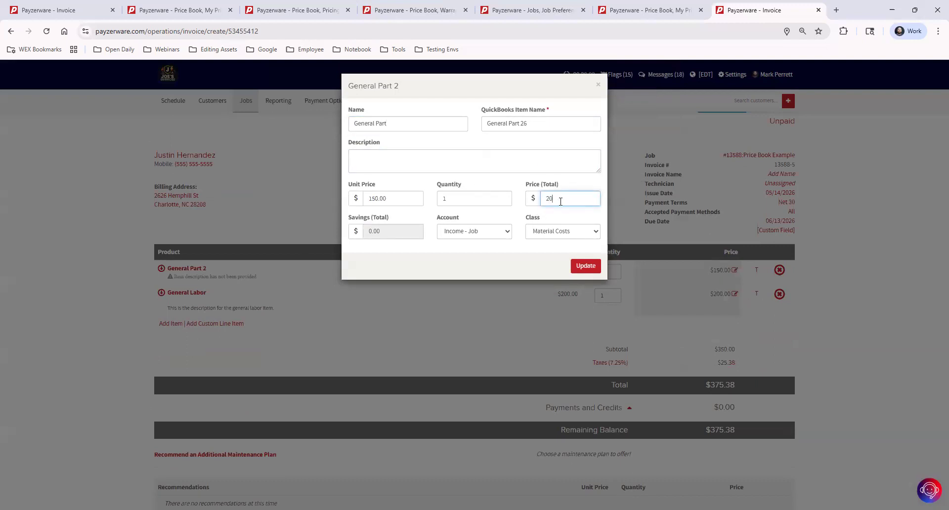
left_click(550, 268)
left_click(583, 267)
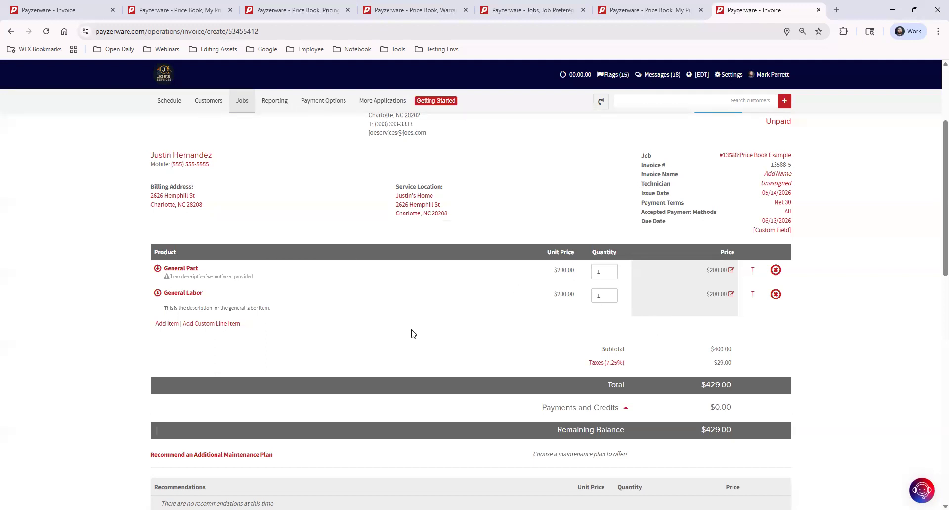
- Open the payment recording form for the current invoice of the Price Book Example job
scroll(413, 332, "down", 10)
scroll(426, 349, "down", 2)
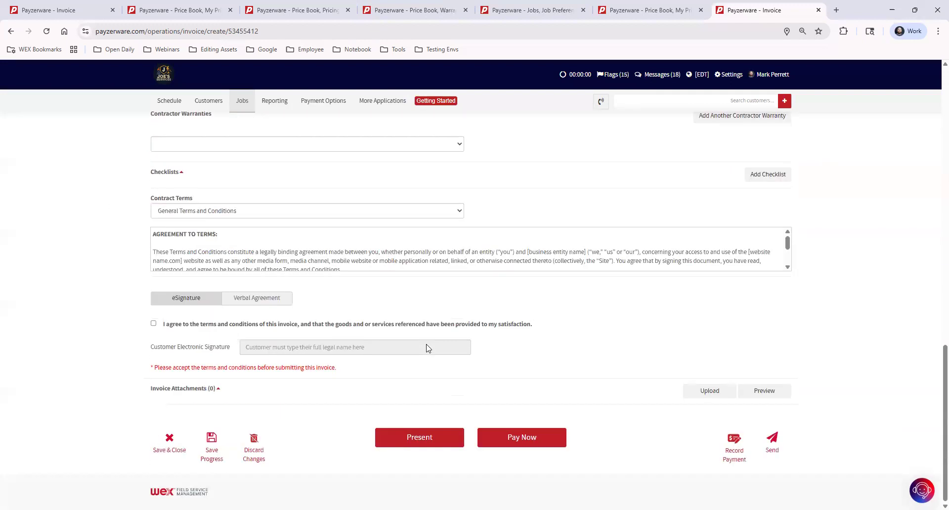
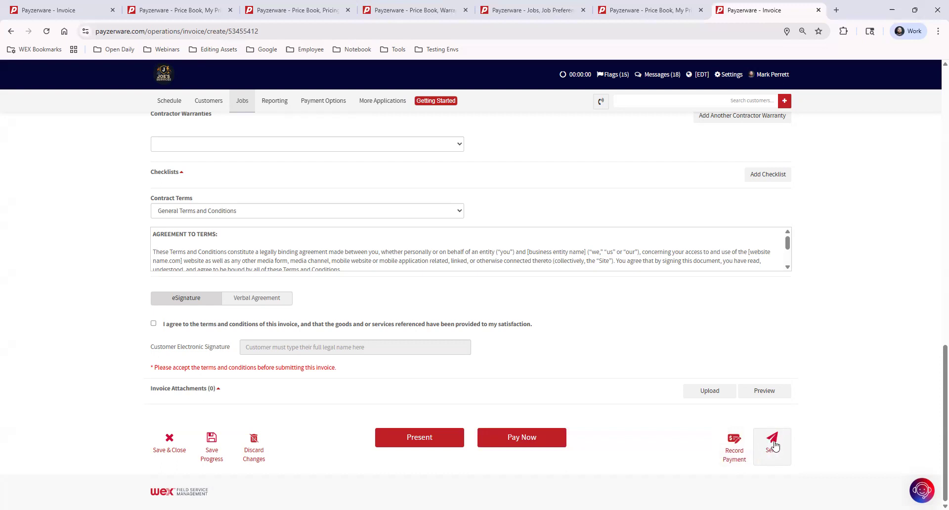
left_click(734, 442)
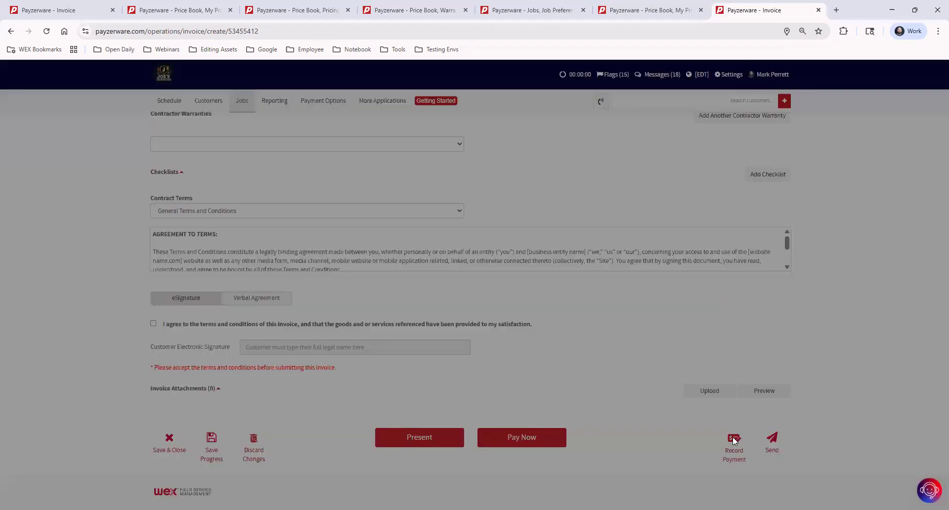
left_click(480, 179)
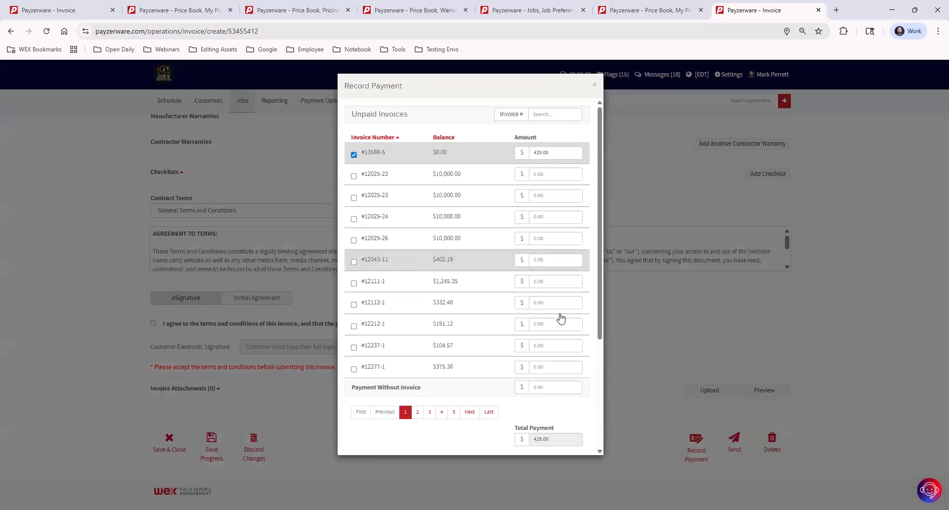
- Record the invoice payment as a check with check number 1234, received 05/14/2026
scroll(561, 318, "down", 3)
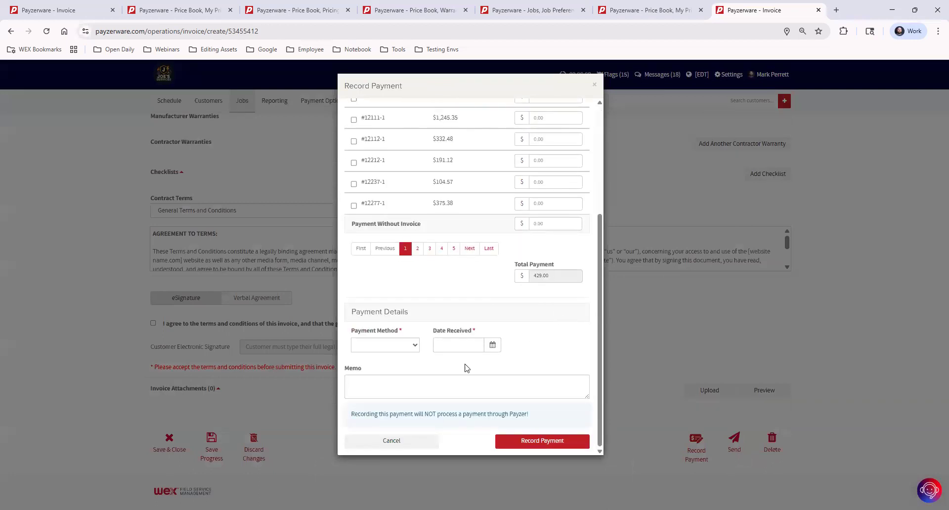
left_click(393, 346)
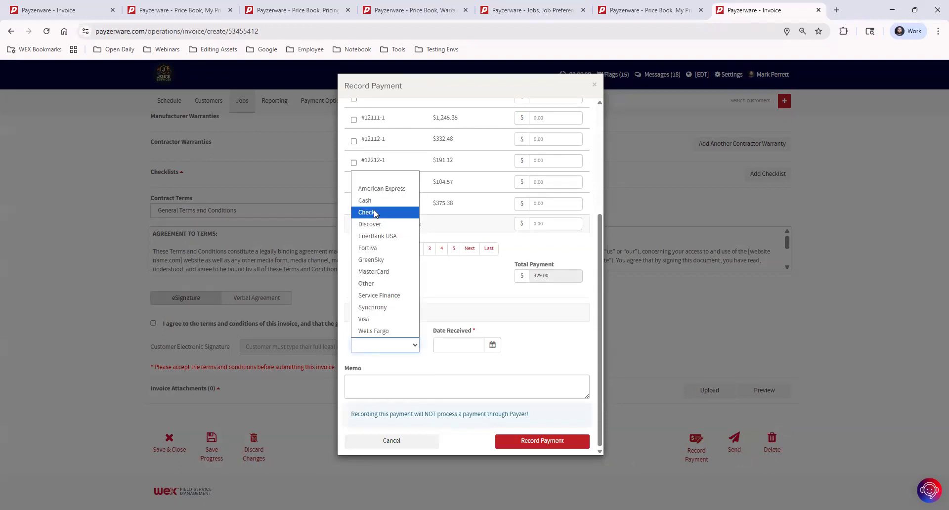
left_click(375, 213)
left_click(472, 344)
type("1")
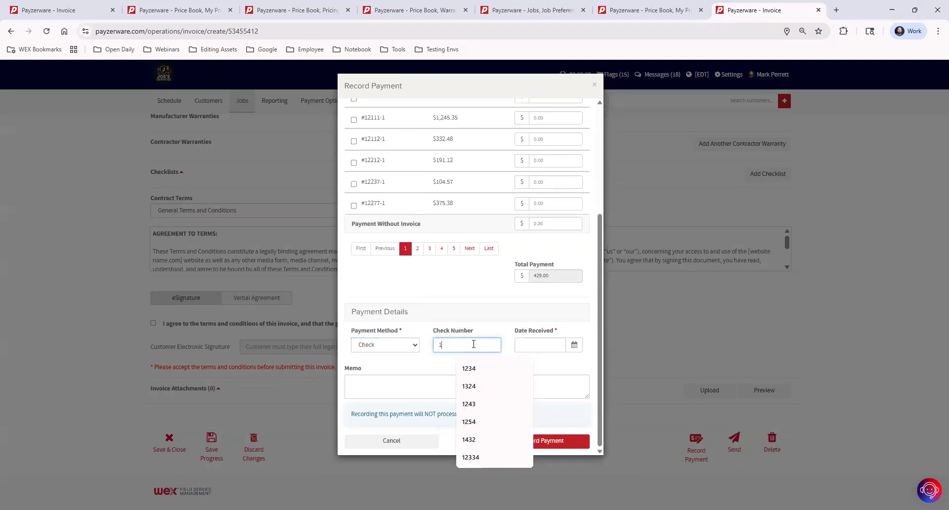
type("234")
left_click(536, 341)
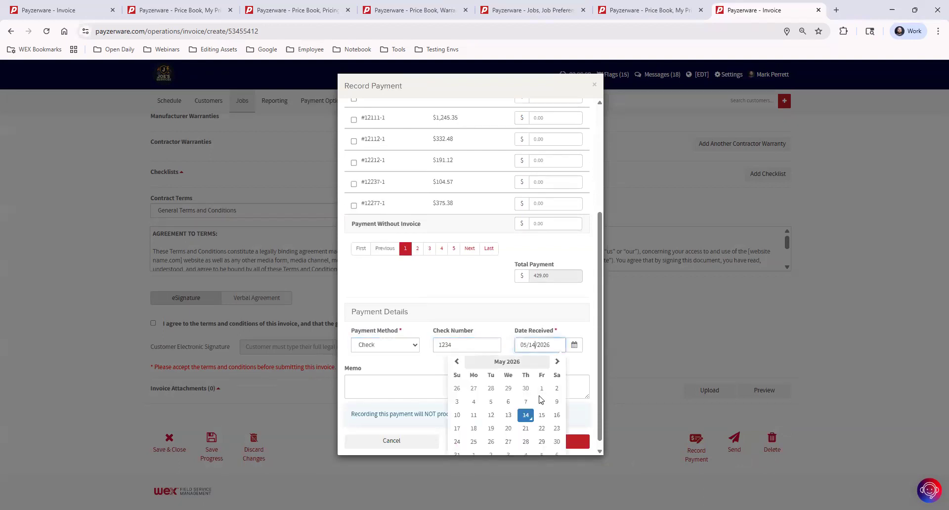
left_click(527, 418)
left_click(532, 444)
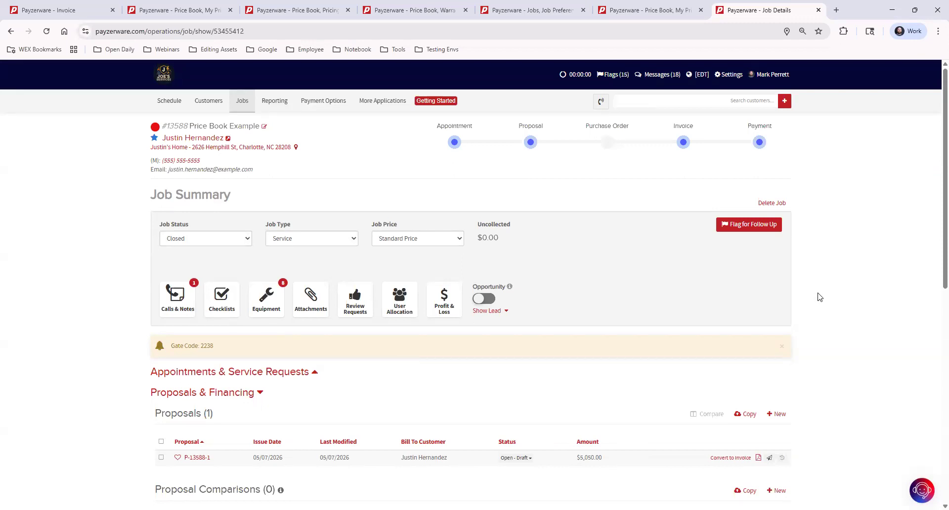
- Open the job's Profit & Loss summary and examine its revenue, product cost and profit figures
left_click(443, 299)
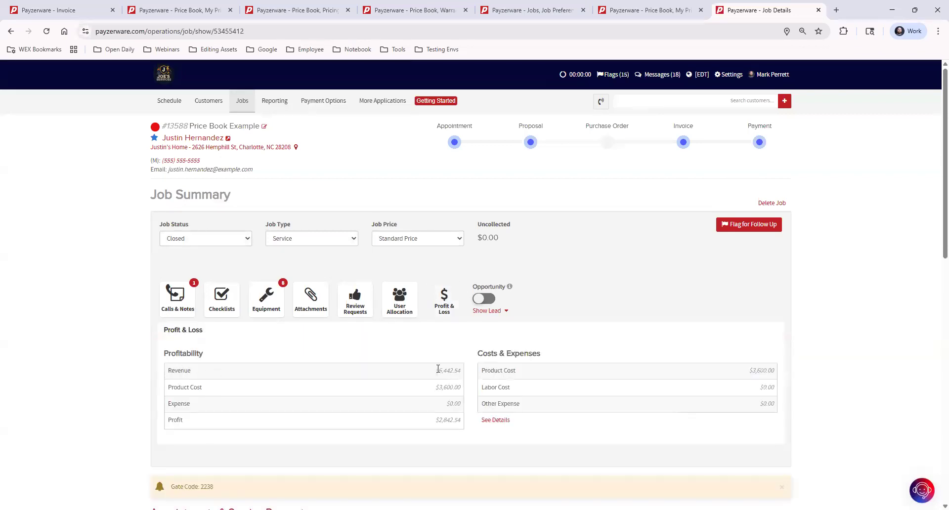
left_click_drag(437, 371, 459, 374)
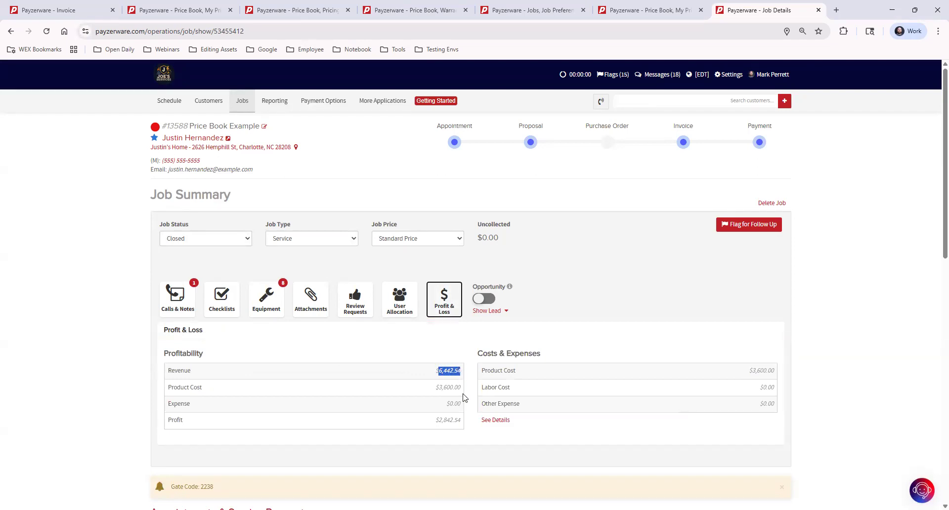
left_click_drag(436, 387, 469, 390)
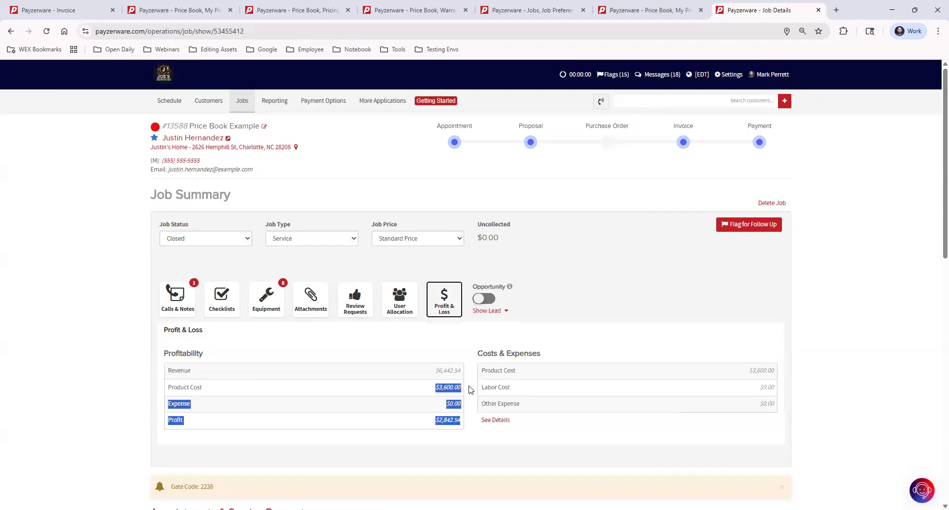
left_click(470, 390)
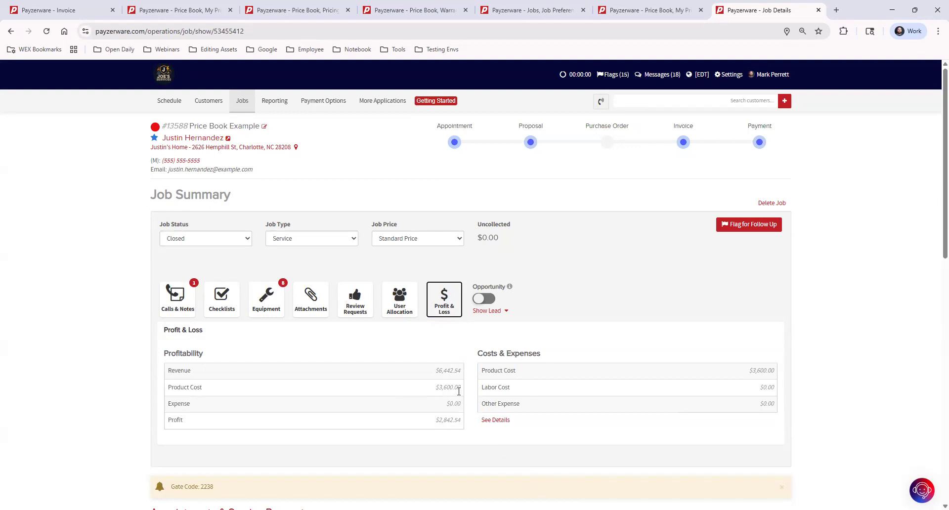
scroll(458, 394, "down", 10)
left_click_drag(238, 264, 439, 350)
left_click(526, 347)
scroll(525, 347, "up", 10)
left_click_drag(438, 420, 458, 420)
left_click(655, 421)
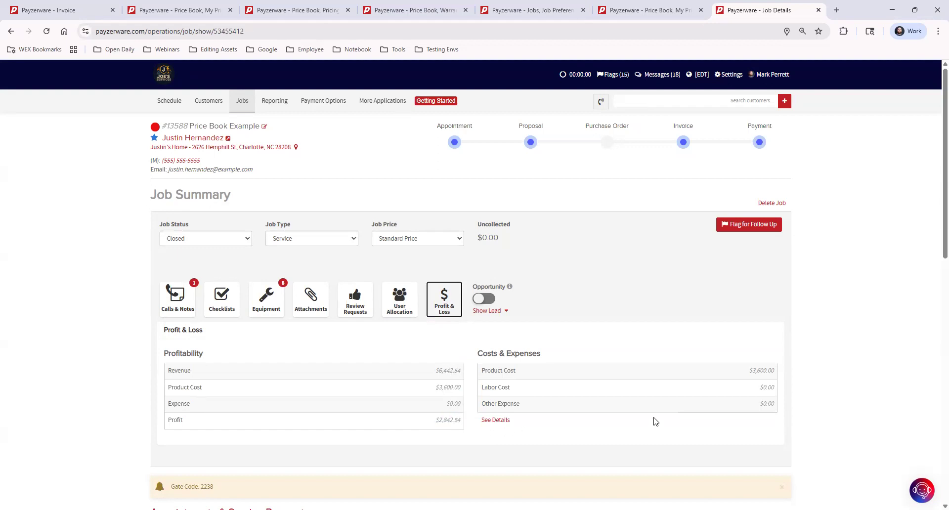
- Show the Profit & Loss cost details and review the items and amounts listed under Product Cost
left_click(495, 420)
scroll(613, 366, "down", 4)
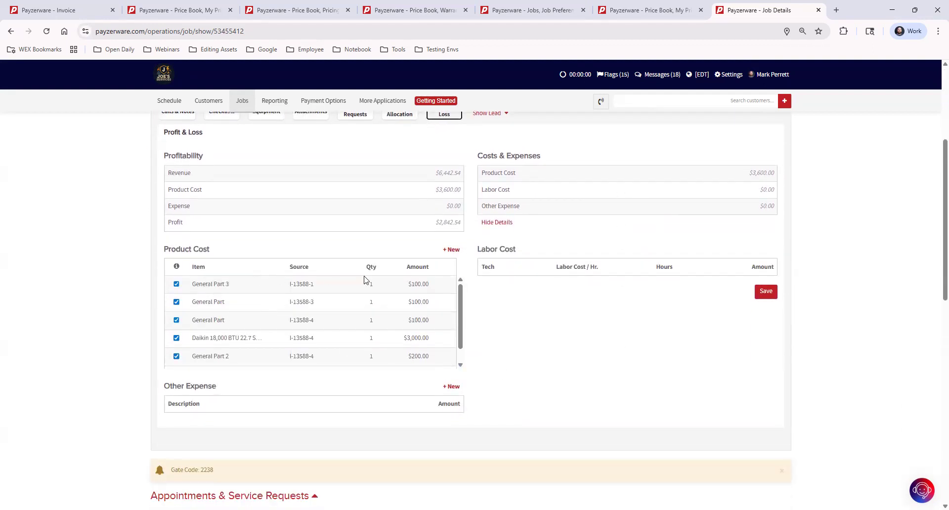
scroll(347, 314, "down", 1)
scroll(346, 316, "down", 1)
scroll(345, 306, "up", 1)
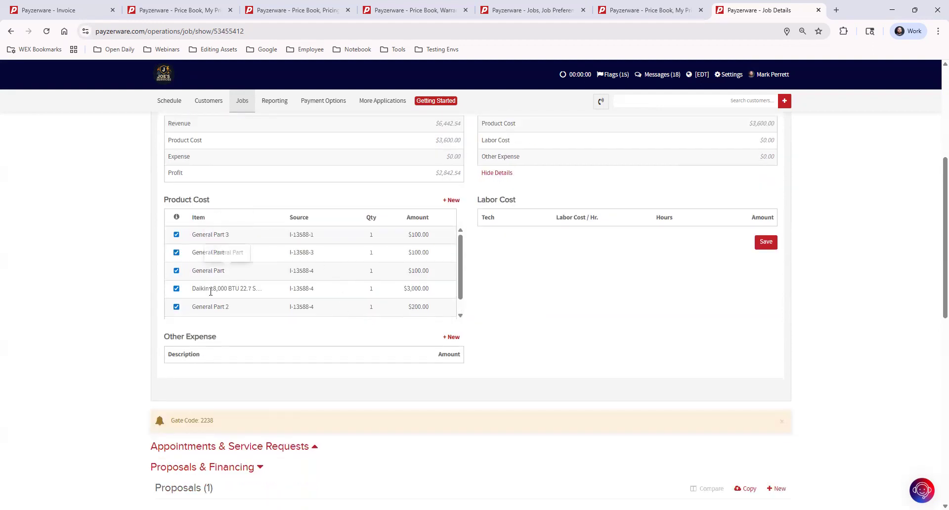
scroll(652, 337, "up", 5)
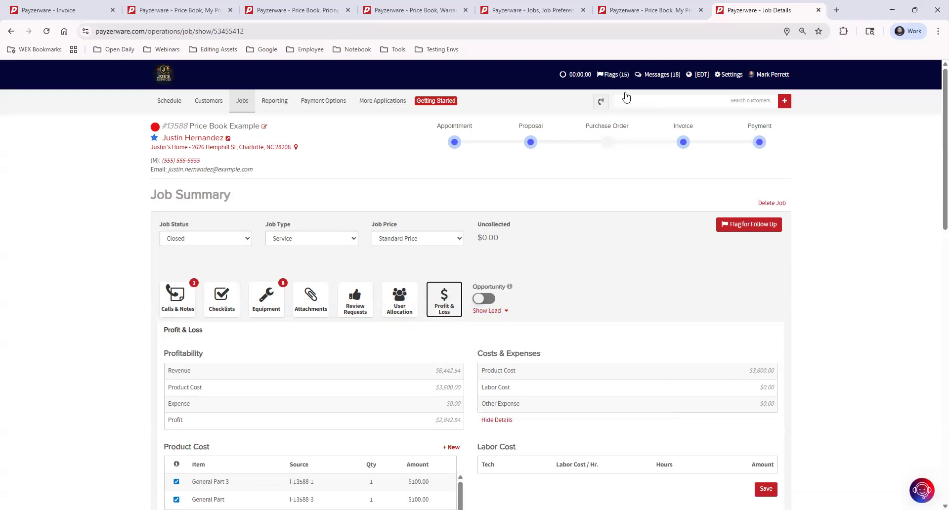
- Open My Price Book from the job page
left_click(388, 101)
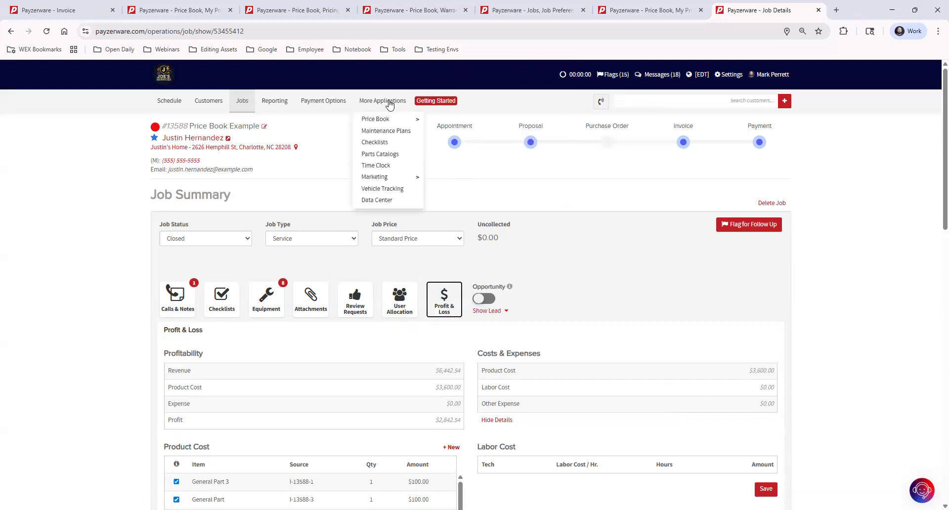
mouse_move(389, 121)
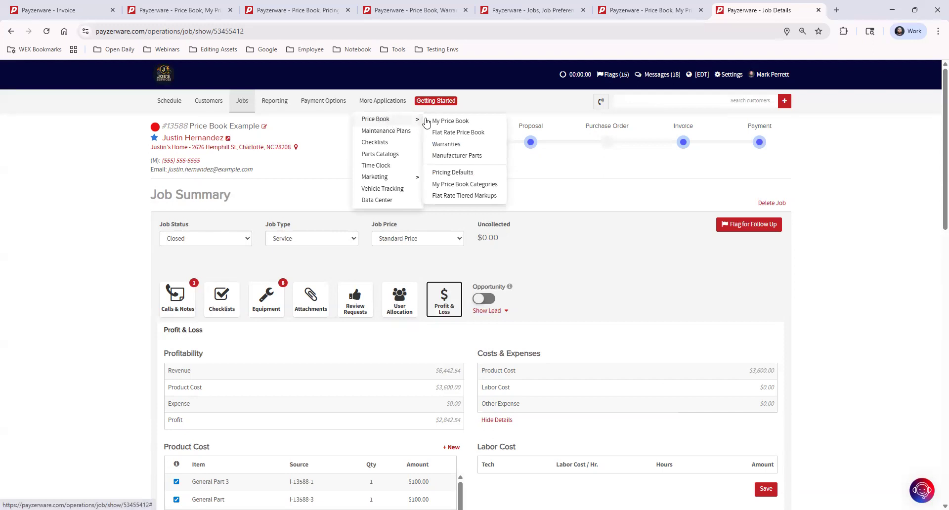
left_click(472, 126)
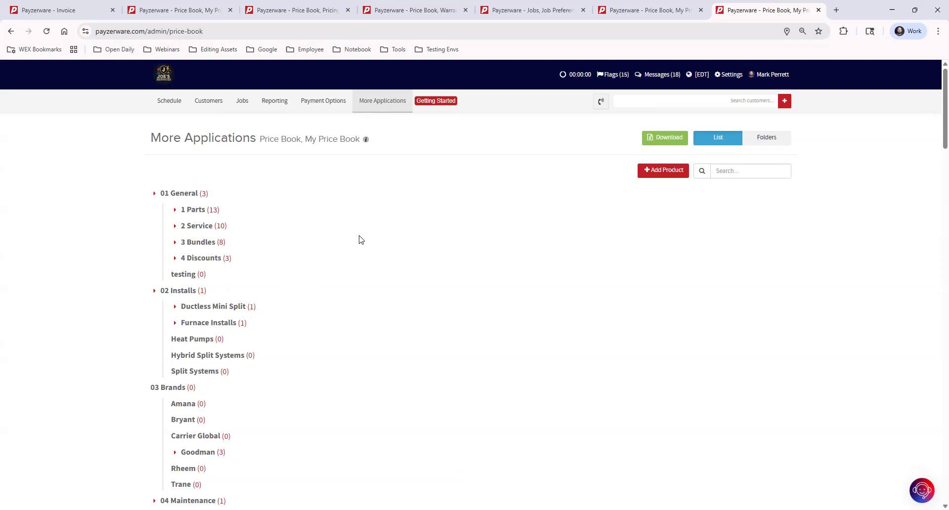
- Open the Data Center chat to view its customer data onboarding option, and close the chat
mouse_move(398, 109)
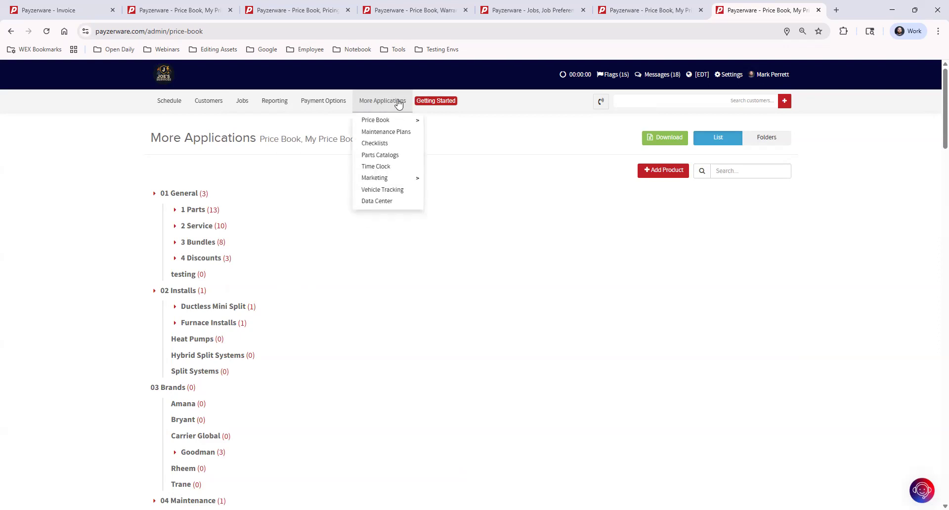
left_click(390, 203)
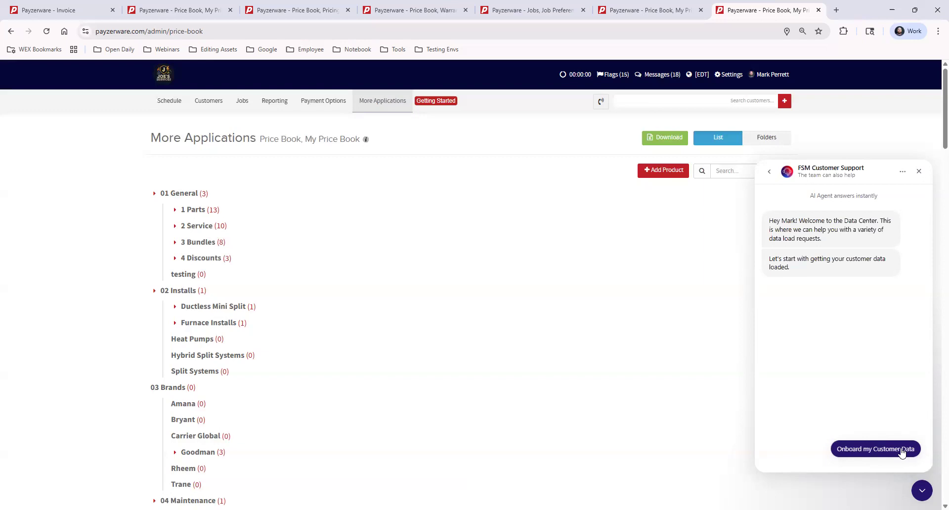
mouse_move(429, 104)
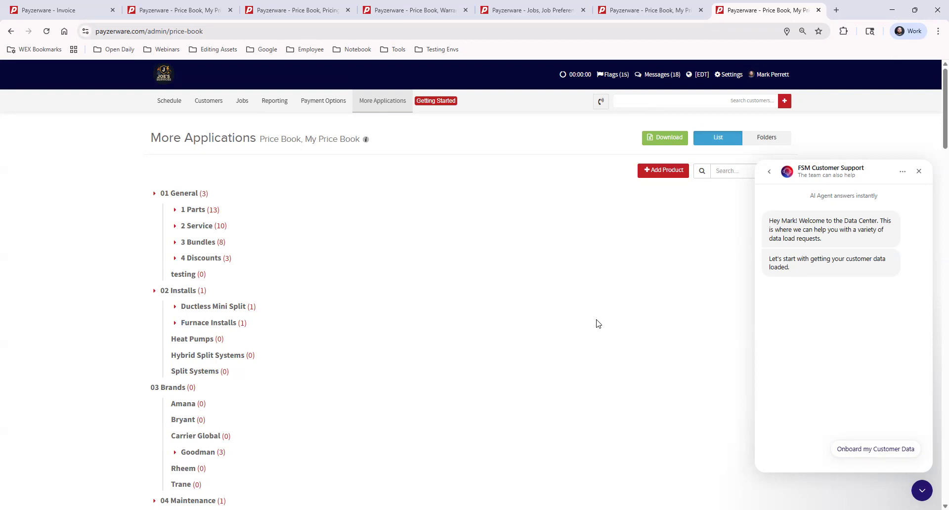
left_click(388, 104)
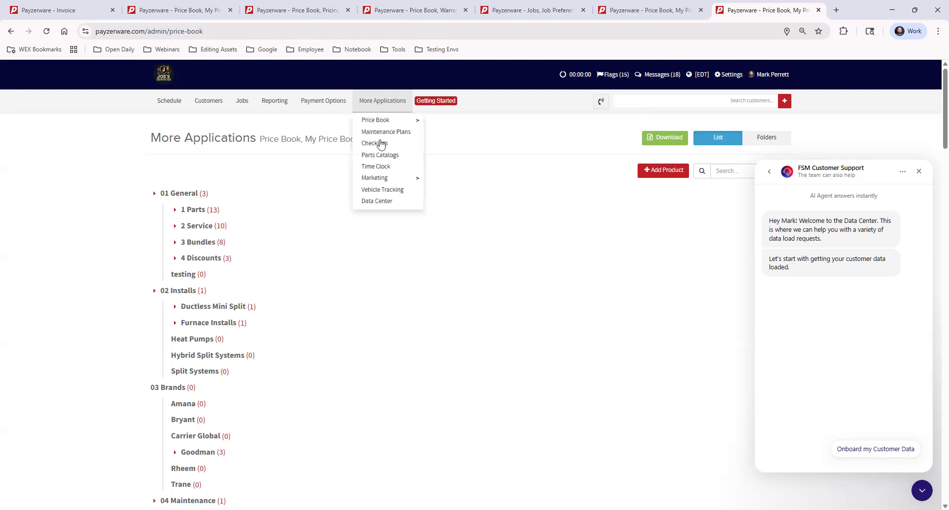
left_click(834, 448)
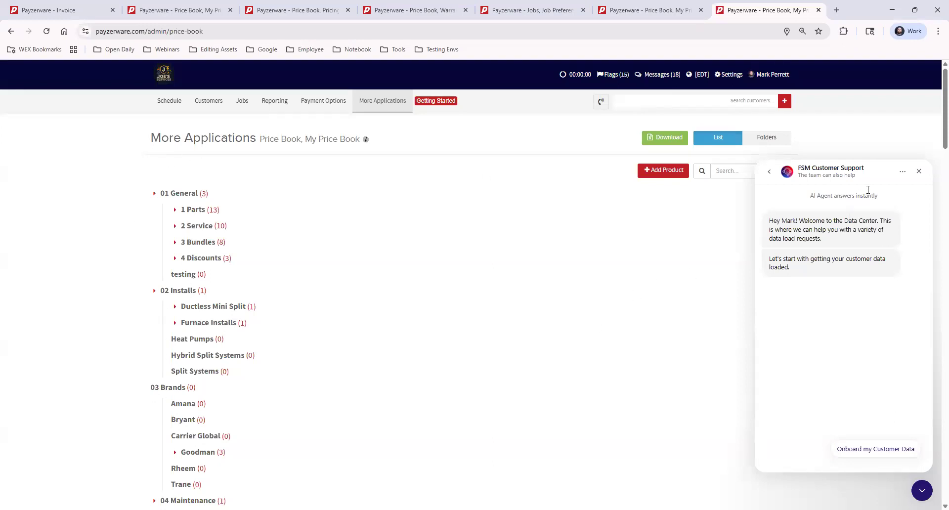
left_click(920, 171)
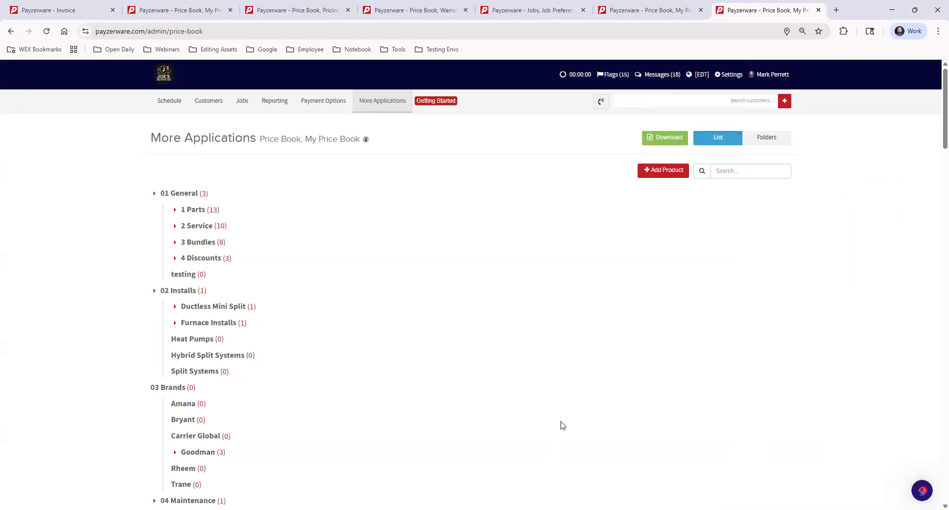
- Reopen the support chat, go back to its list of messages, and close it
left_click(923, 492)
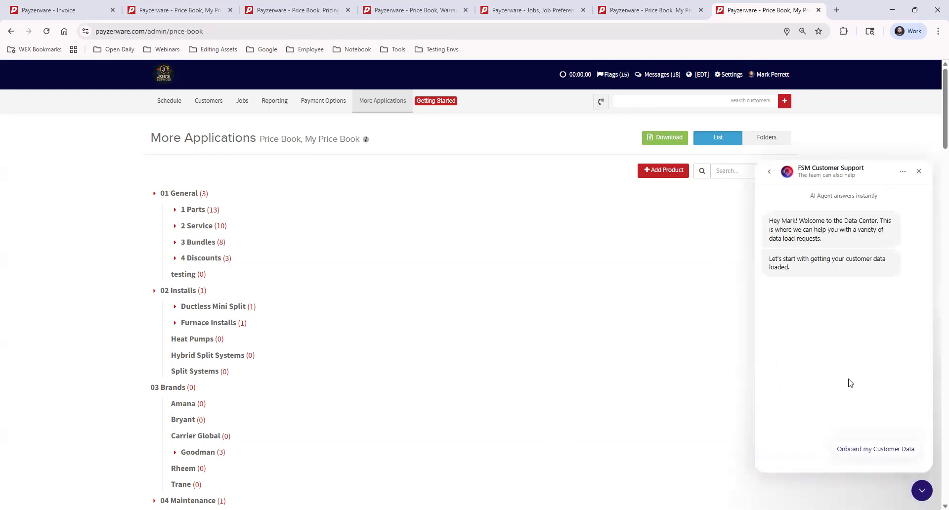
left_click(769, 171)
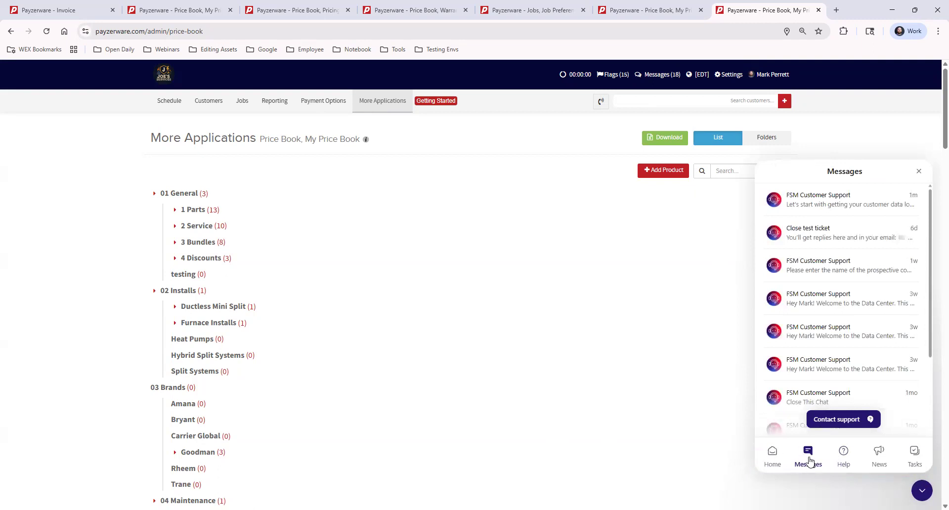
left_click(919, 172)
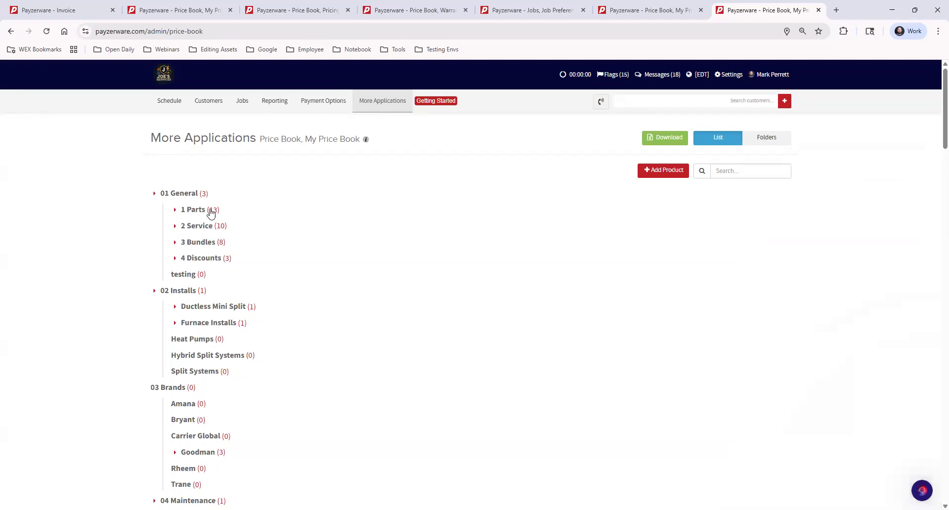
- Expand the 2 Service category under 01 General to view its products, and collapse it again
left_click(176, 227)
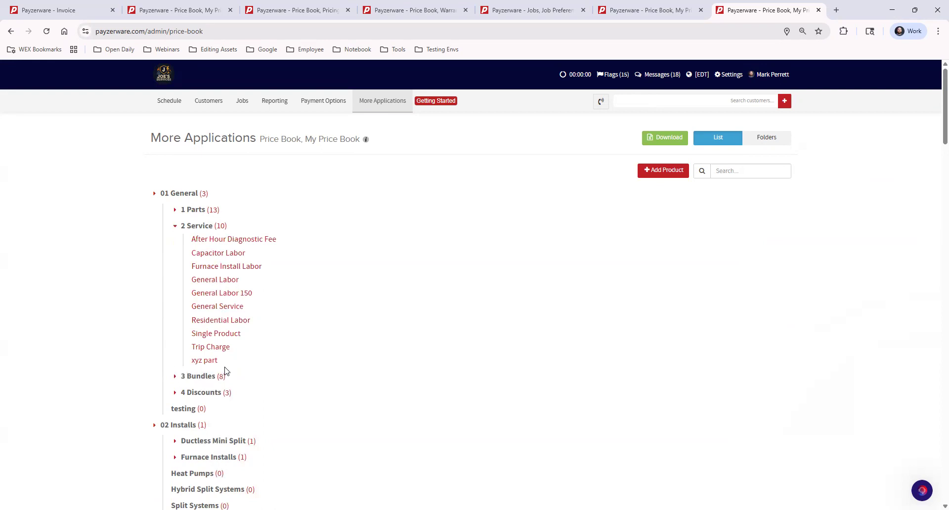
left_click(175, 226)
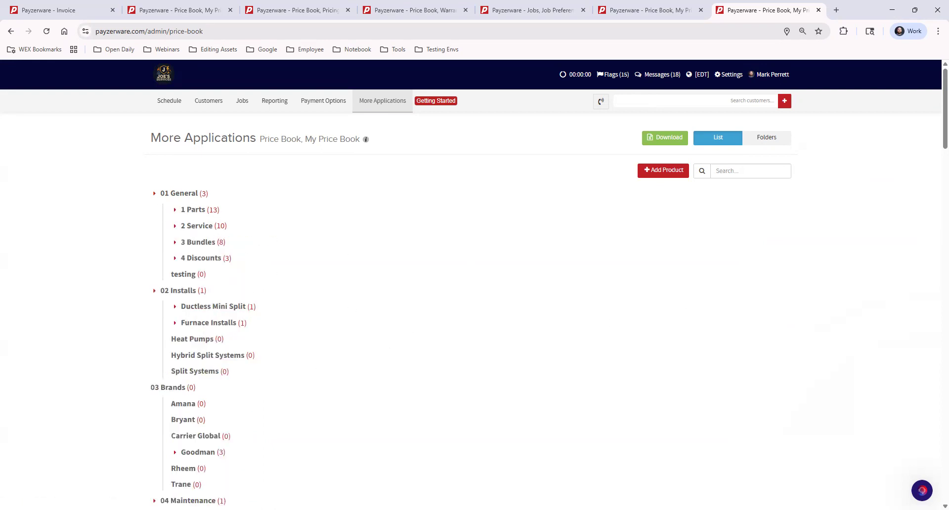